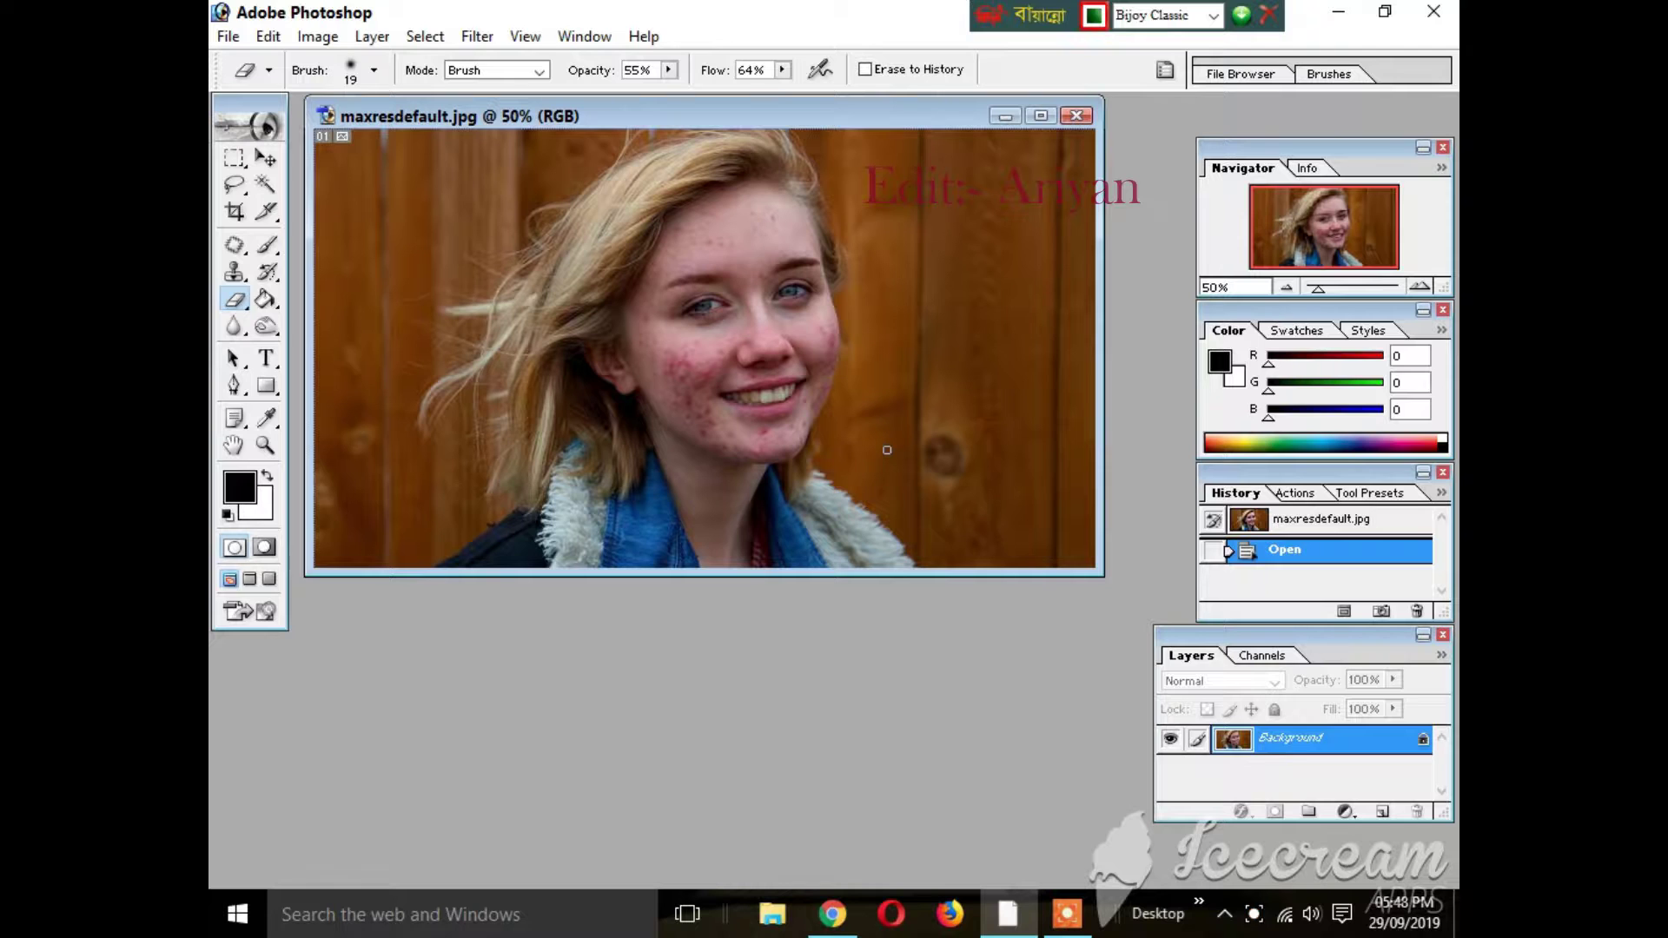
- Crop the photo to a nearly square frame around the woman's head and shoulders, cutting away the wooden background on both sides
left_click(1041, 116)
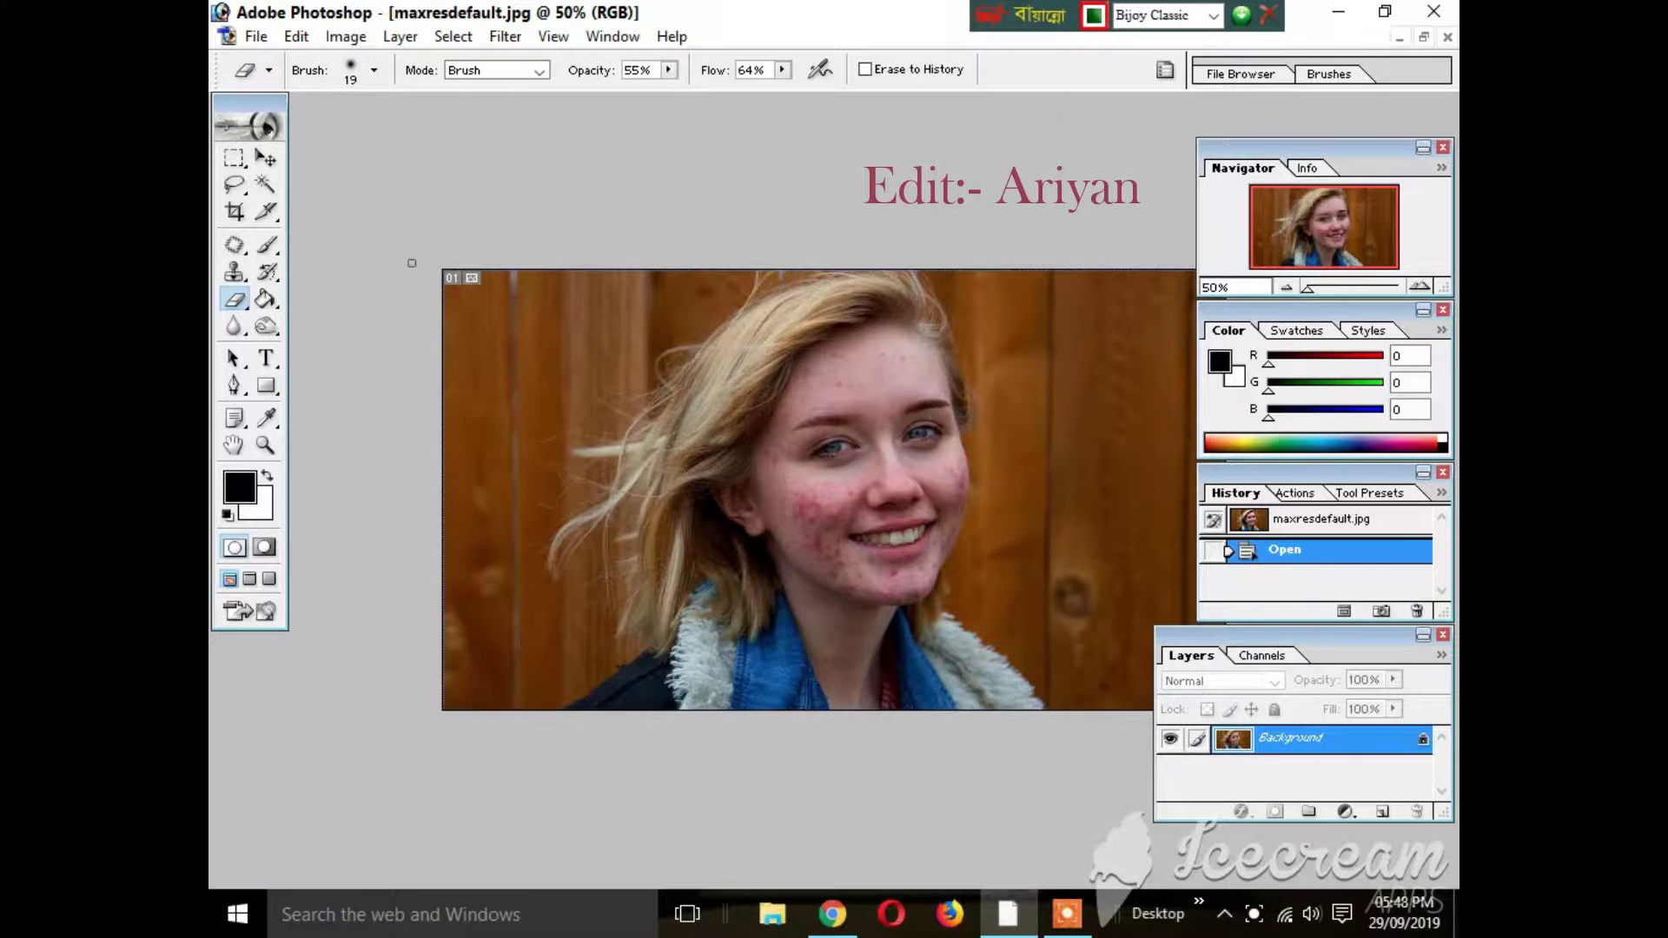
left_click(234, 211)
left_click_drag(524, 270, 1033, 728)
left_click_drag(526, 490, 567, 490)
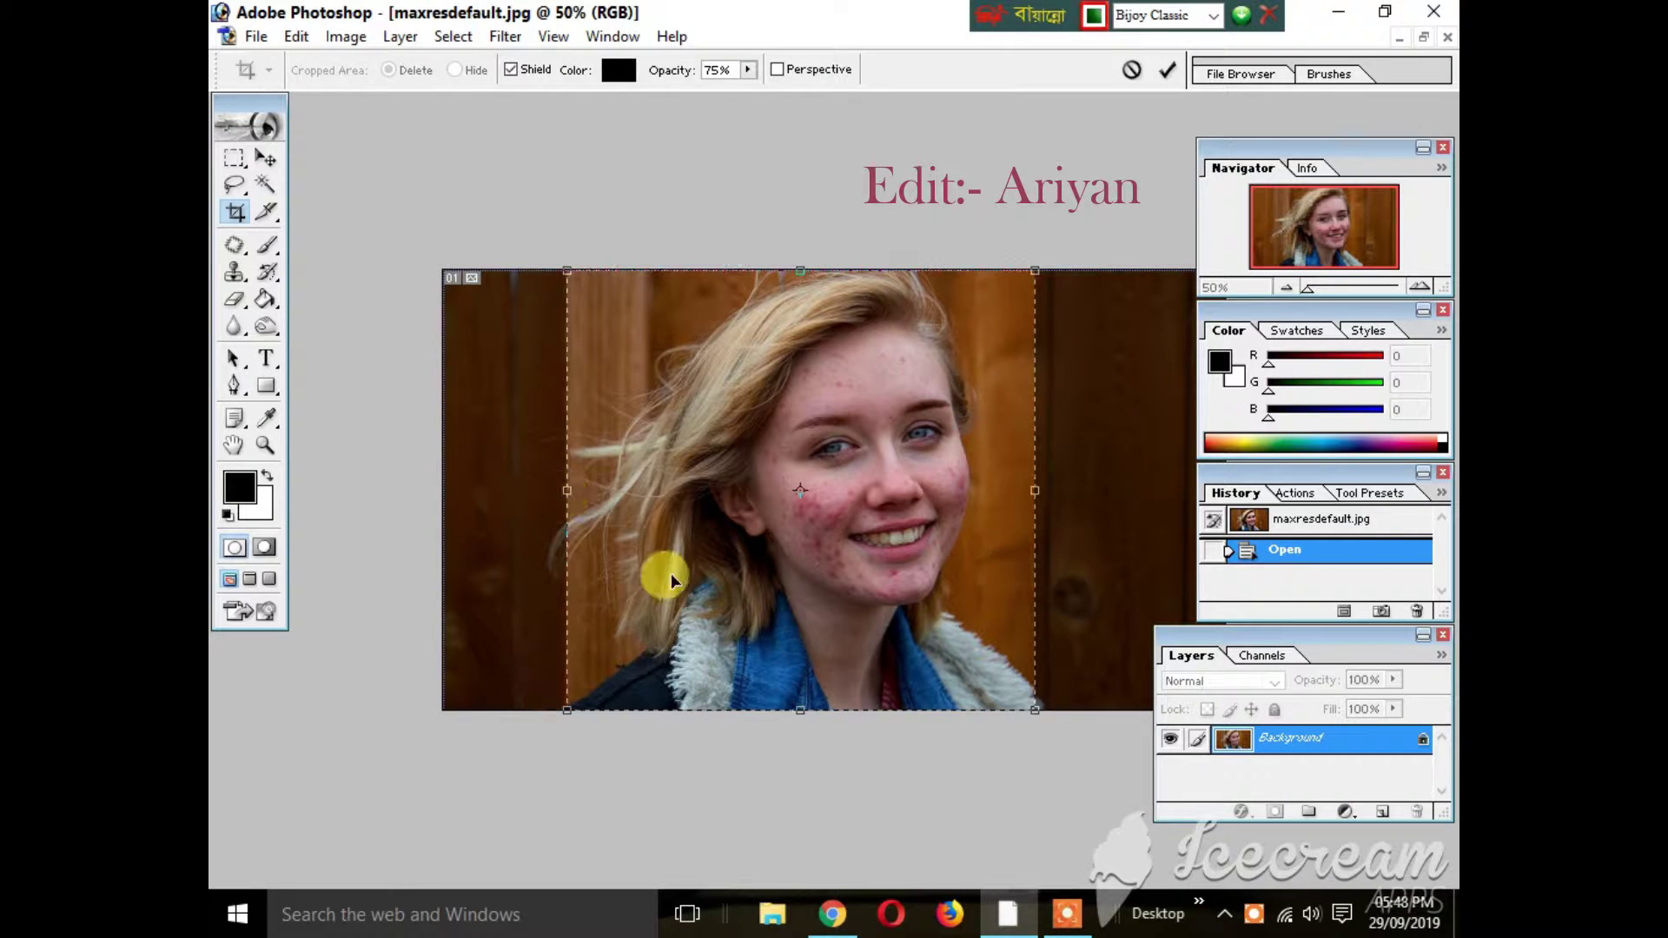
double_click(792, 665)
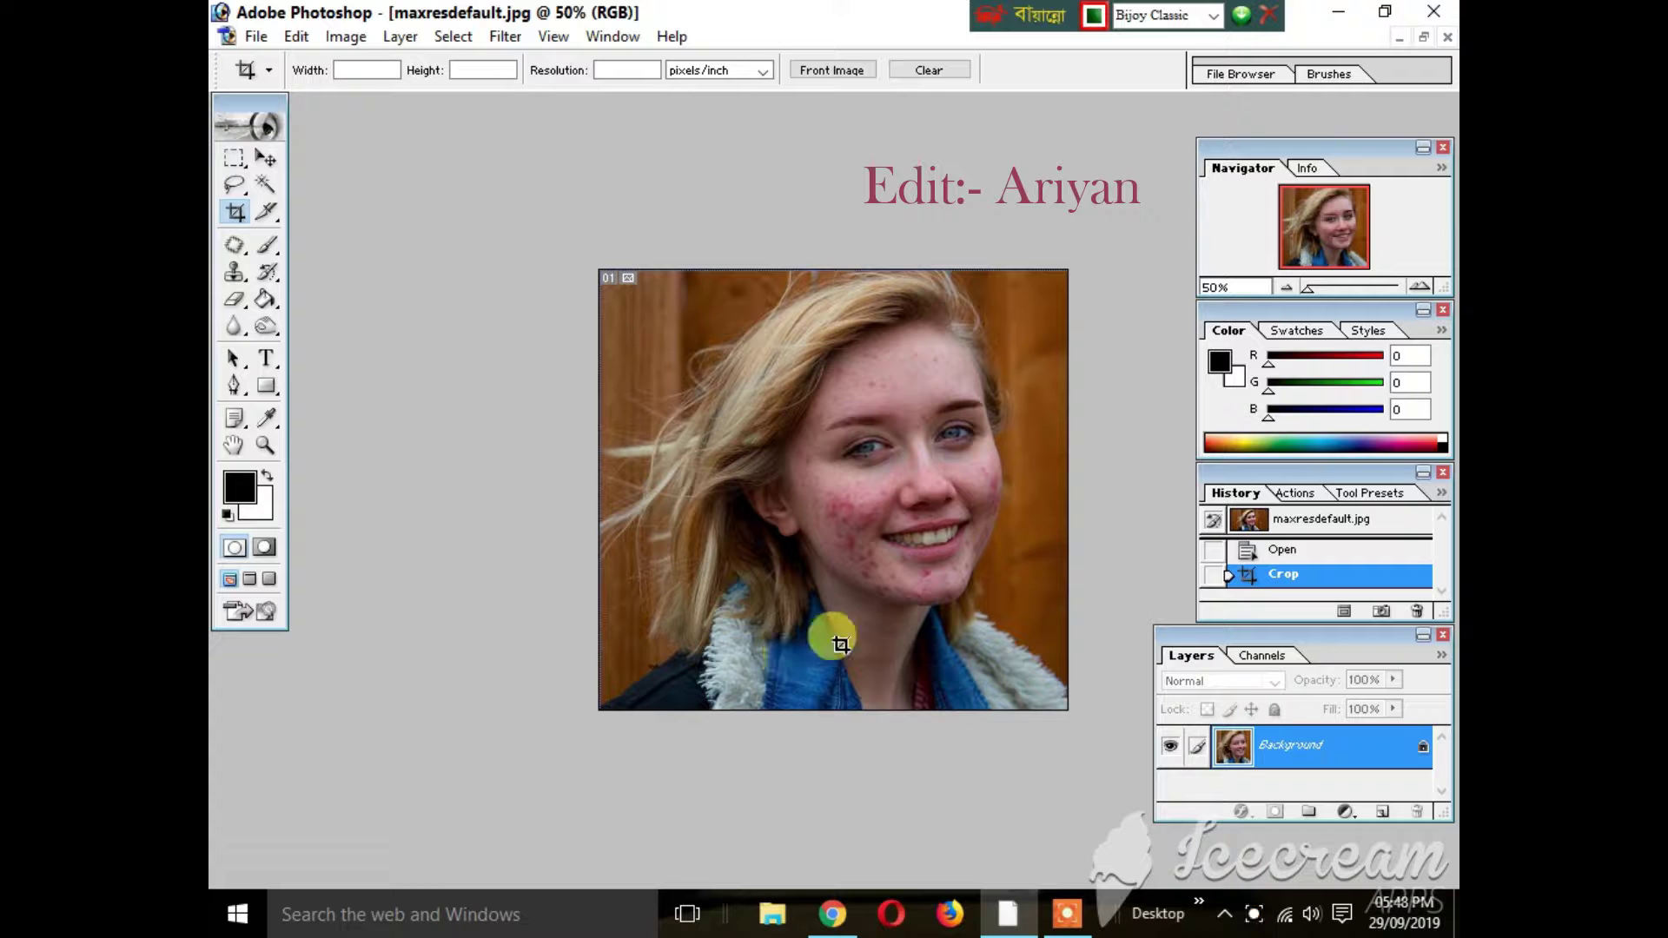
left_click(1420, 287)
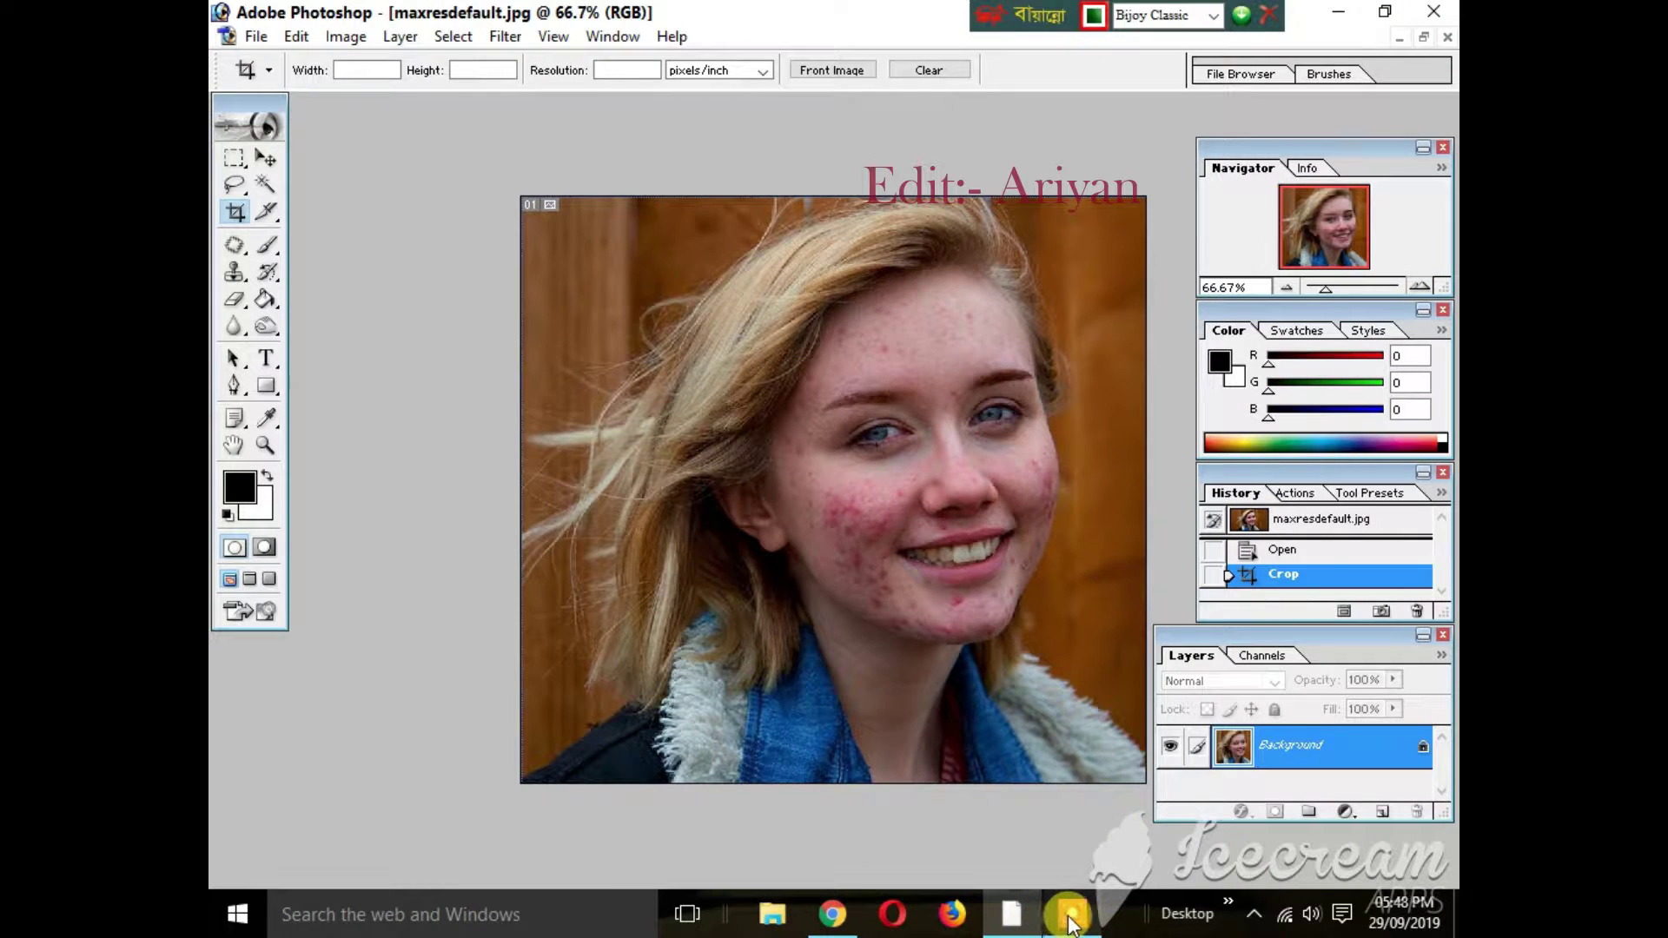
- Convert the locked Background into a regular layer named Layer 0 and duplicate it as Layer 0 copy
mouse_move(1071, 923)
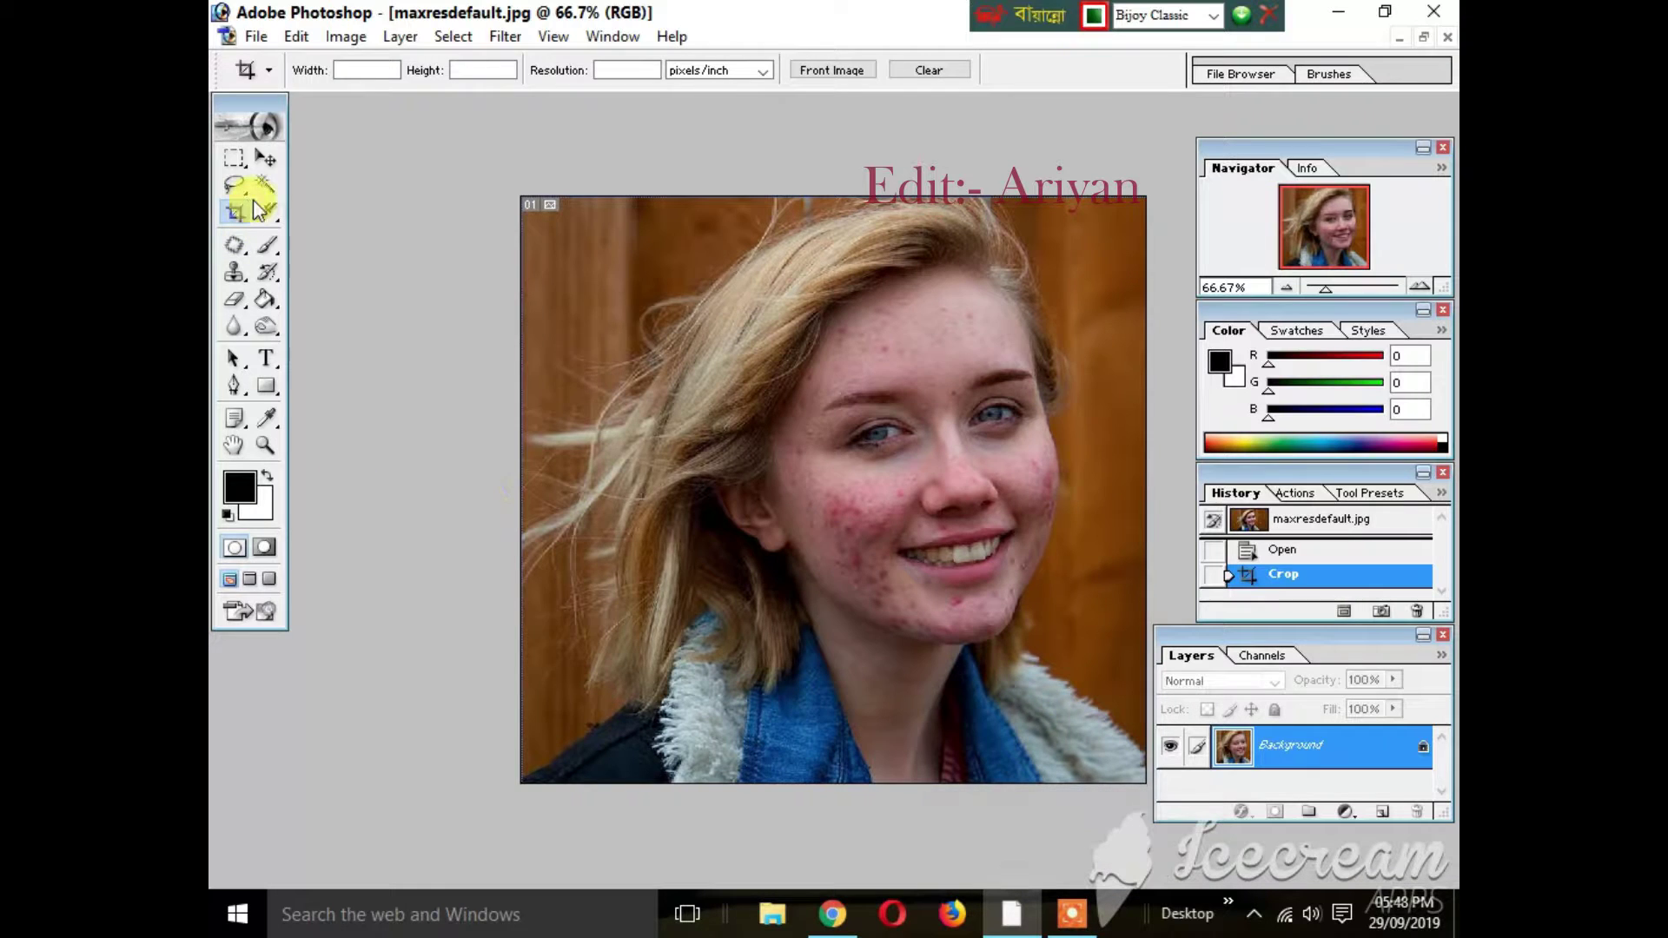
left_click(264, 157)
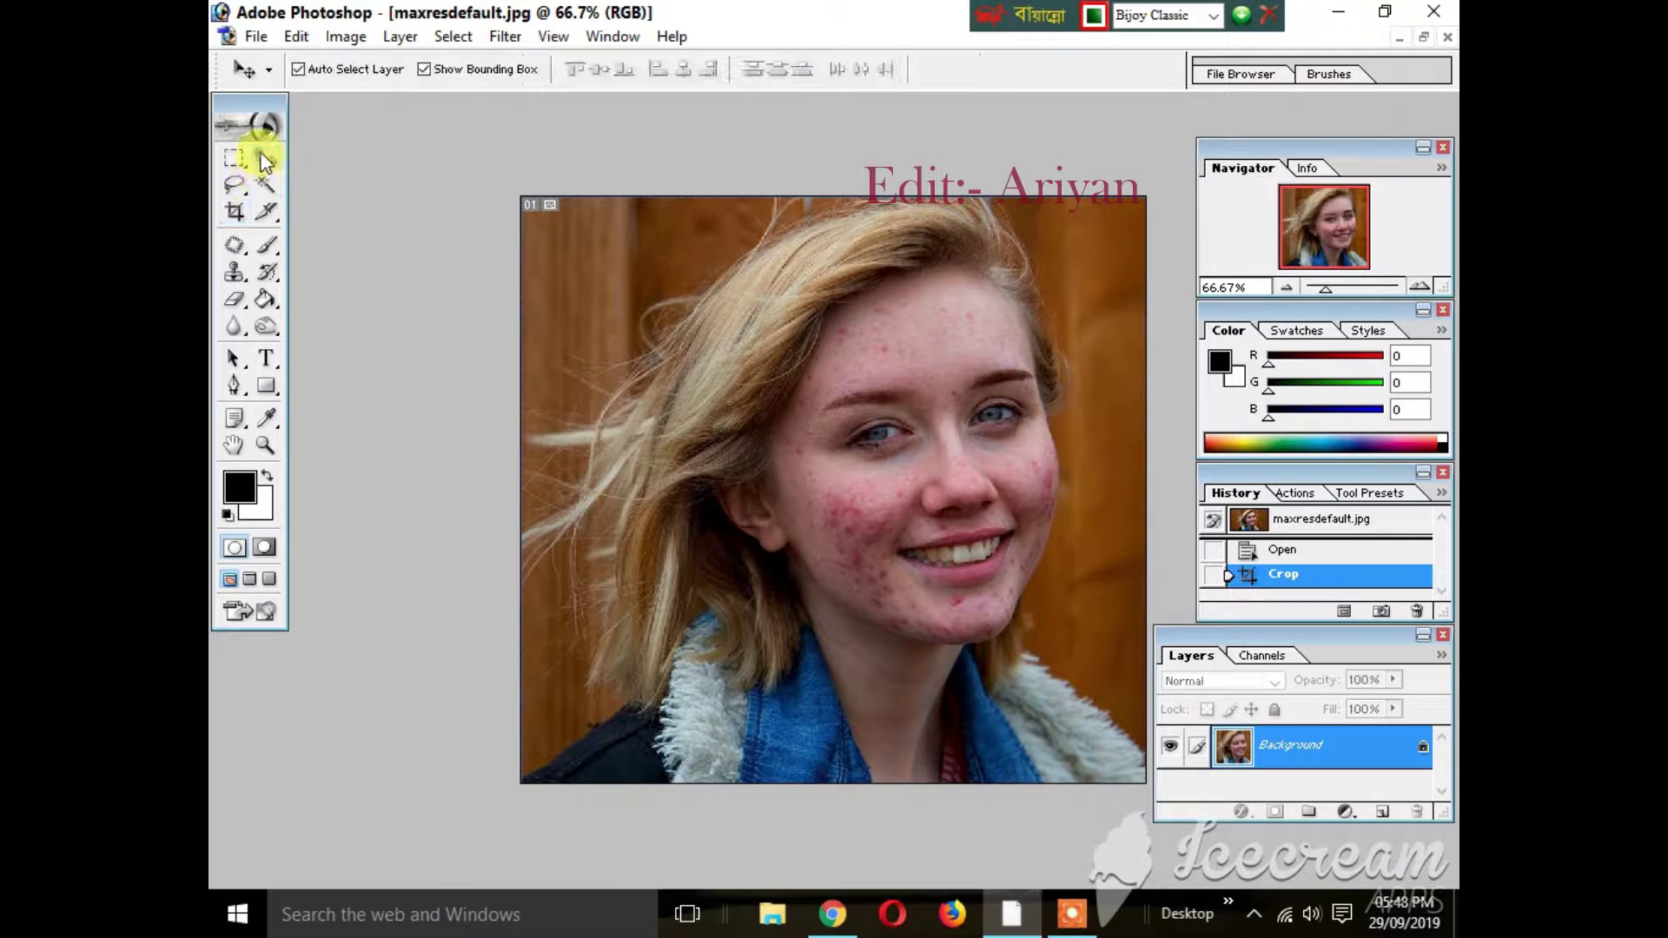
double_click(1423, 752)
left_click(1013, 419)
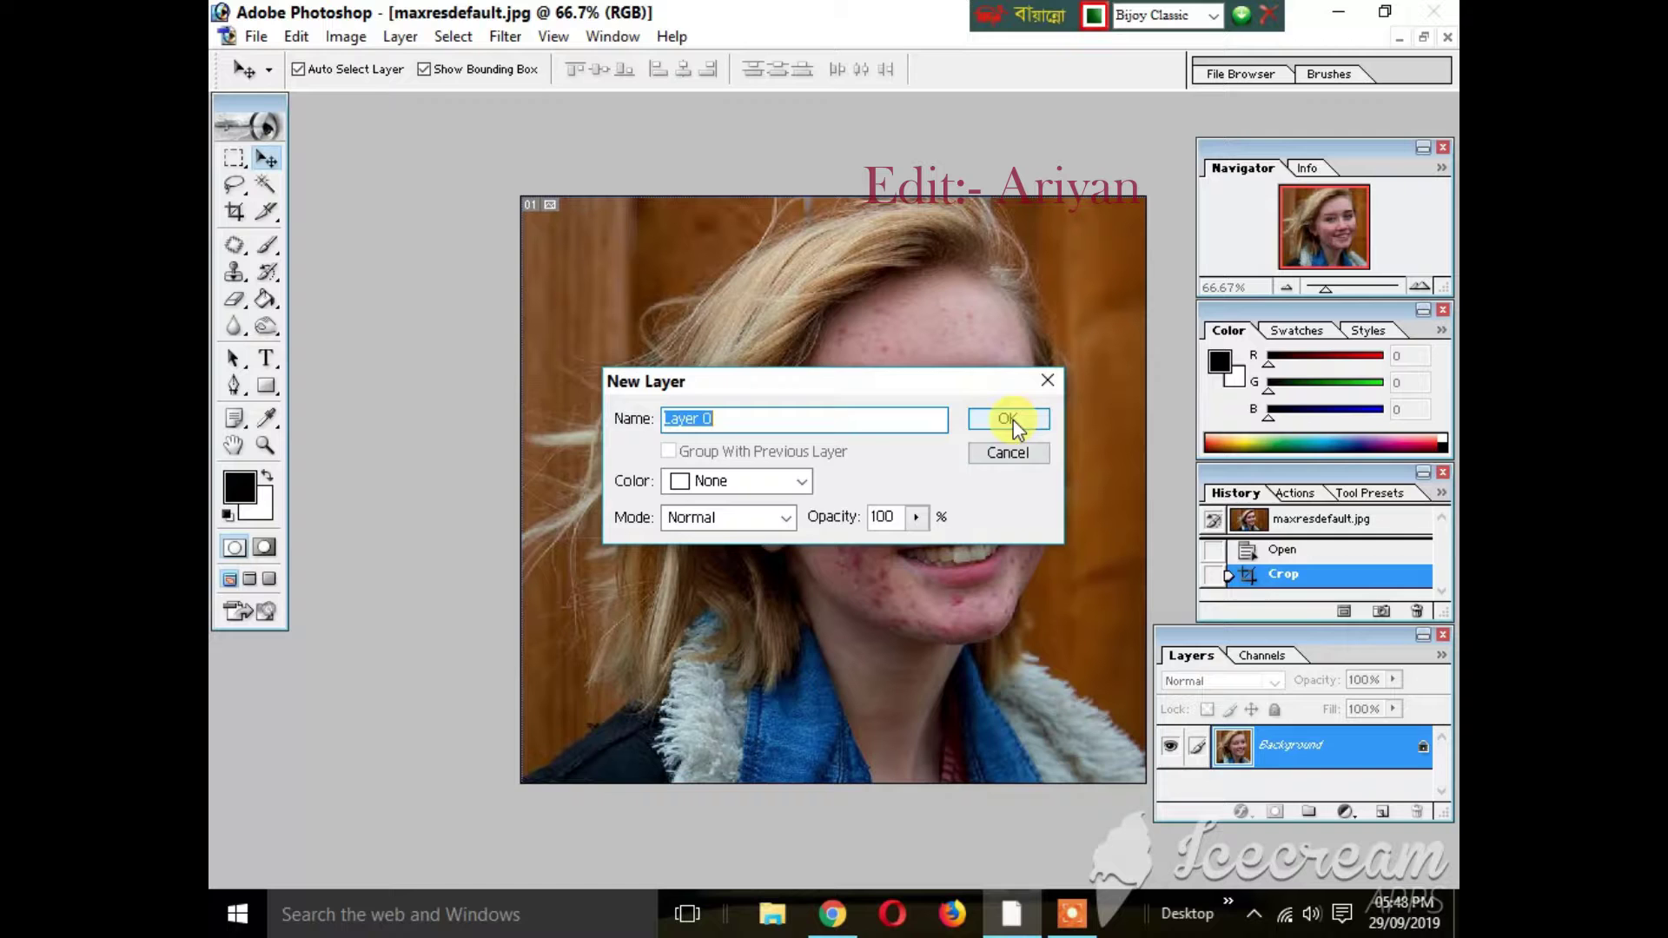
right_click(1399, 752)
left_click(1273, 511)
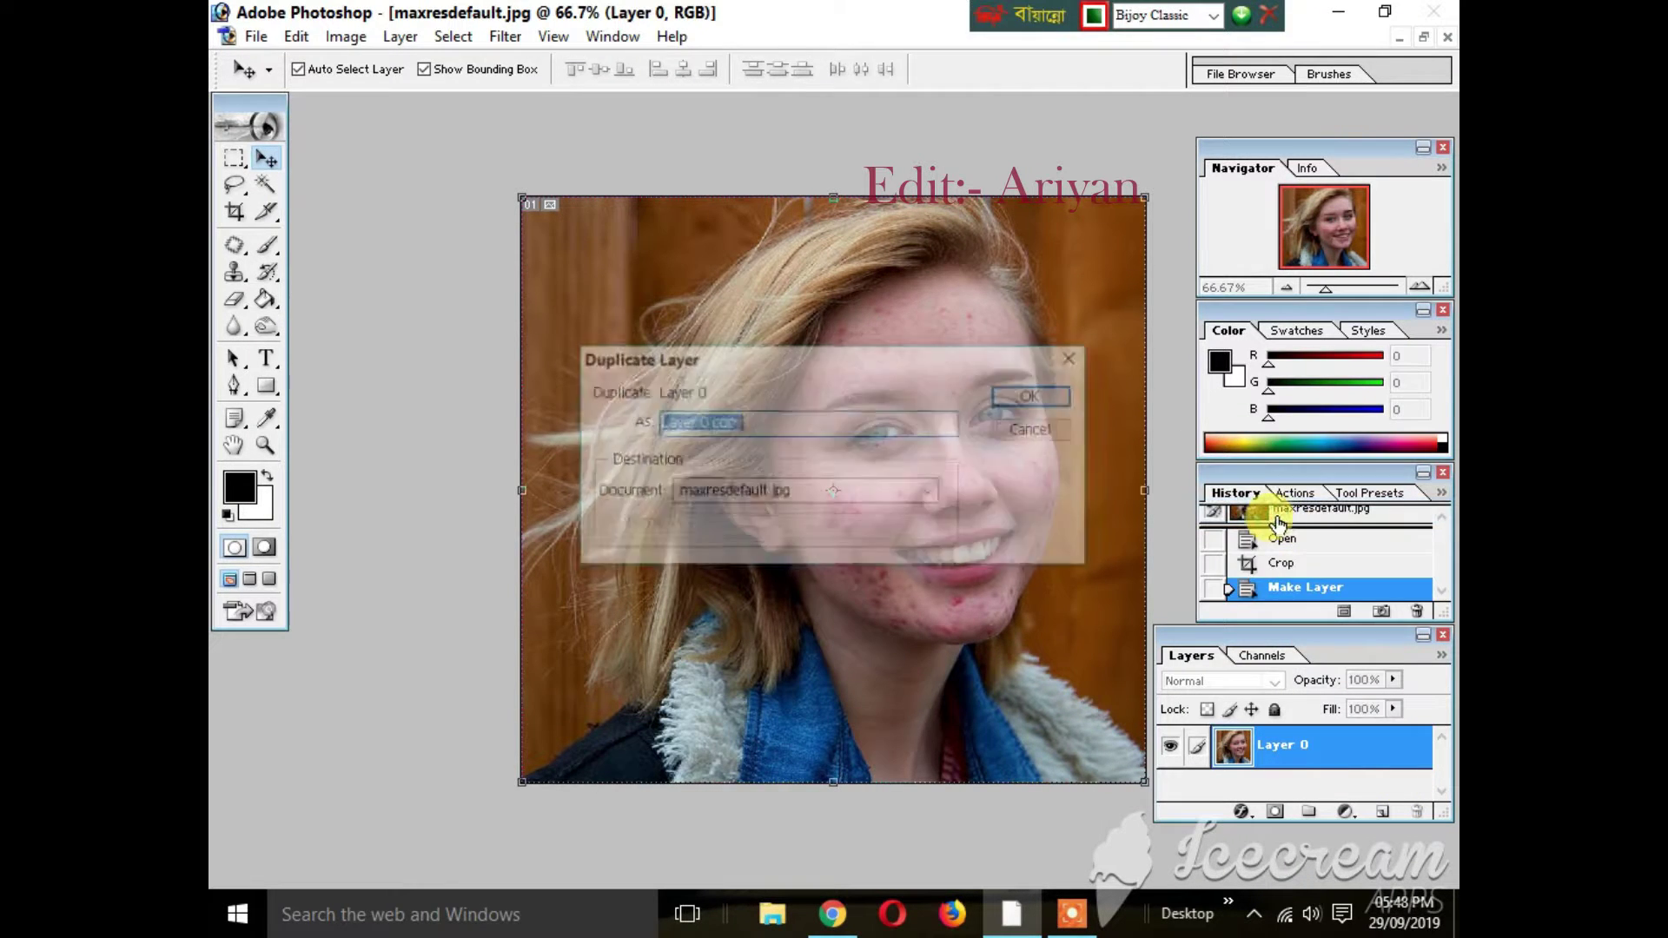
left_click(1026, 394)
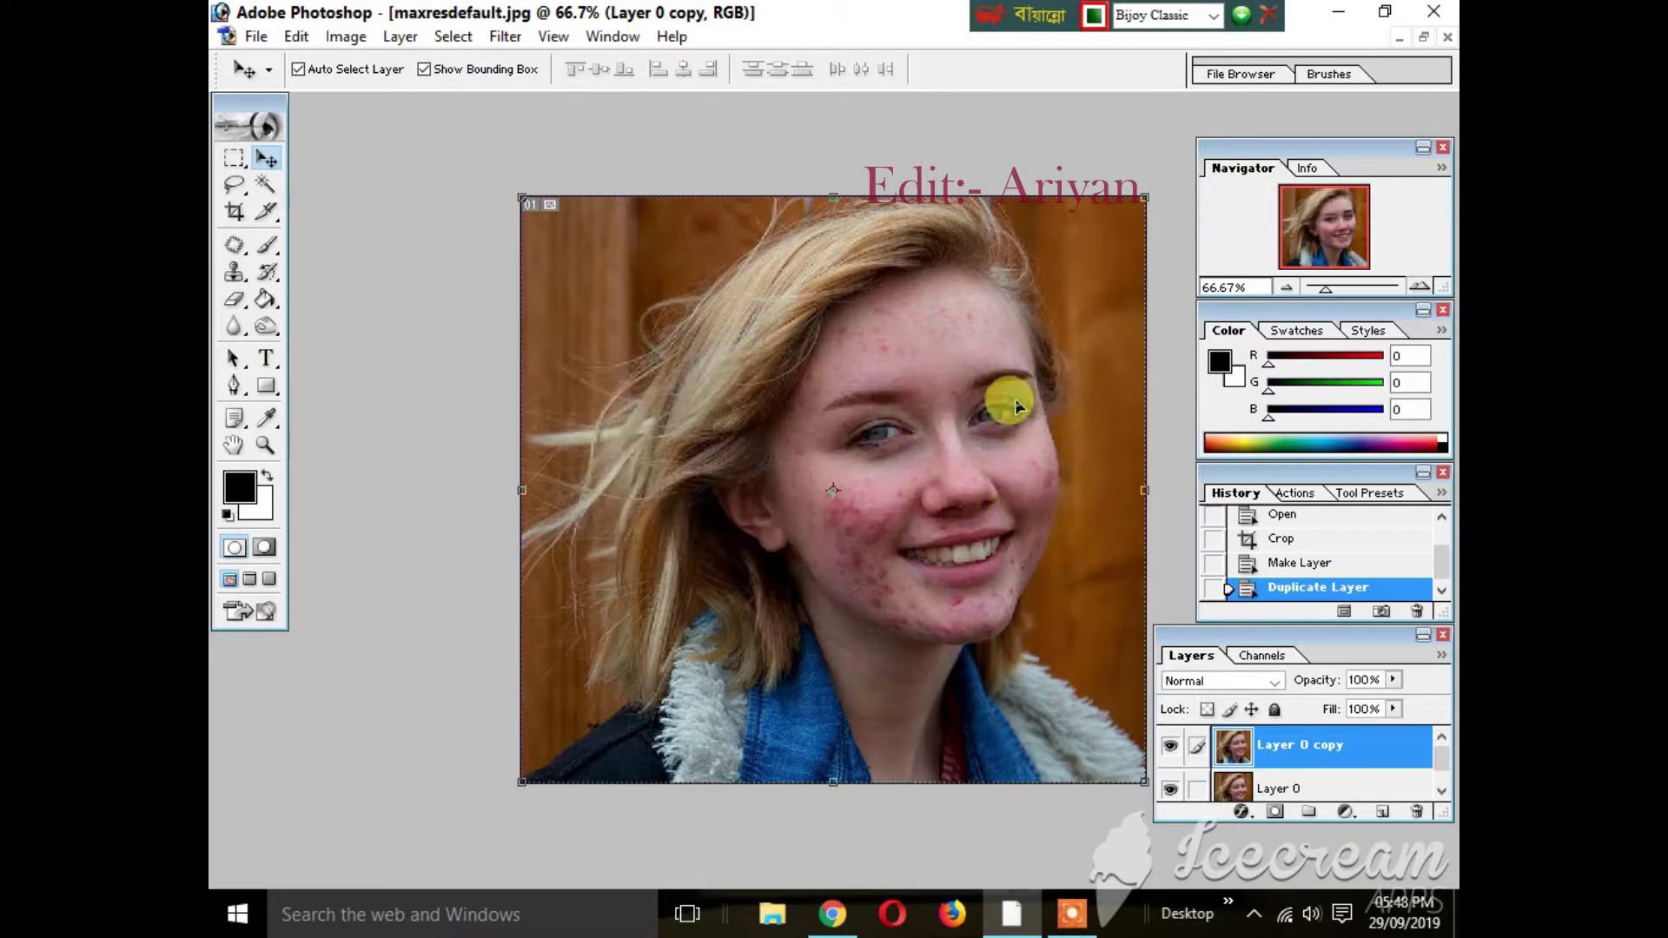
- Apply a Gaussian Blur with a radius of 23.2 pixels to the lower layer, Layer 0
scroll(1330, 769, "down", 1)
left_click(1324, 784)
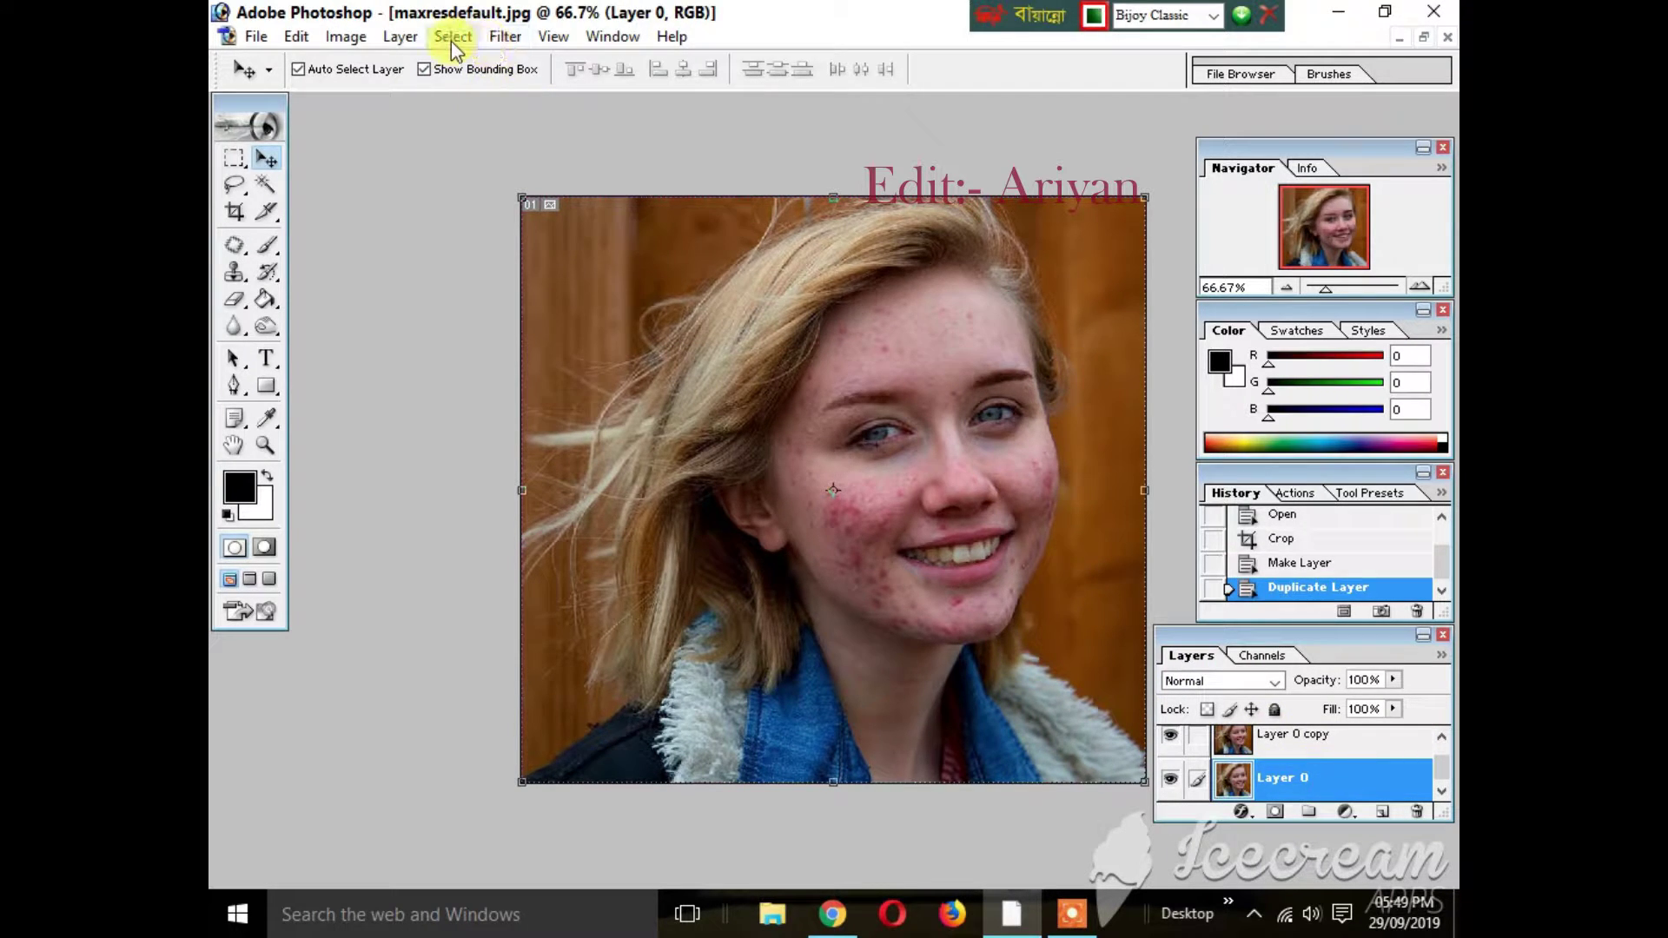
left_click(504, 36)
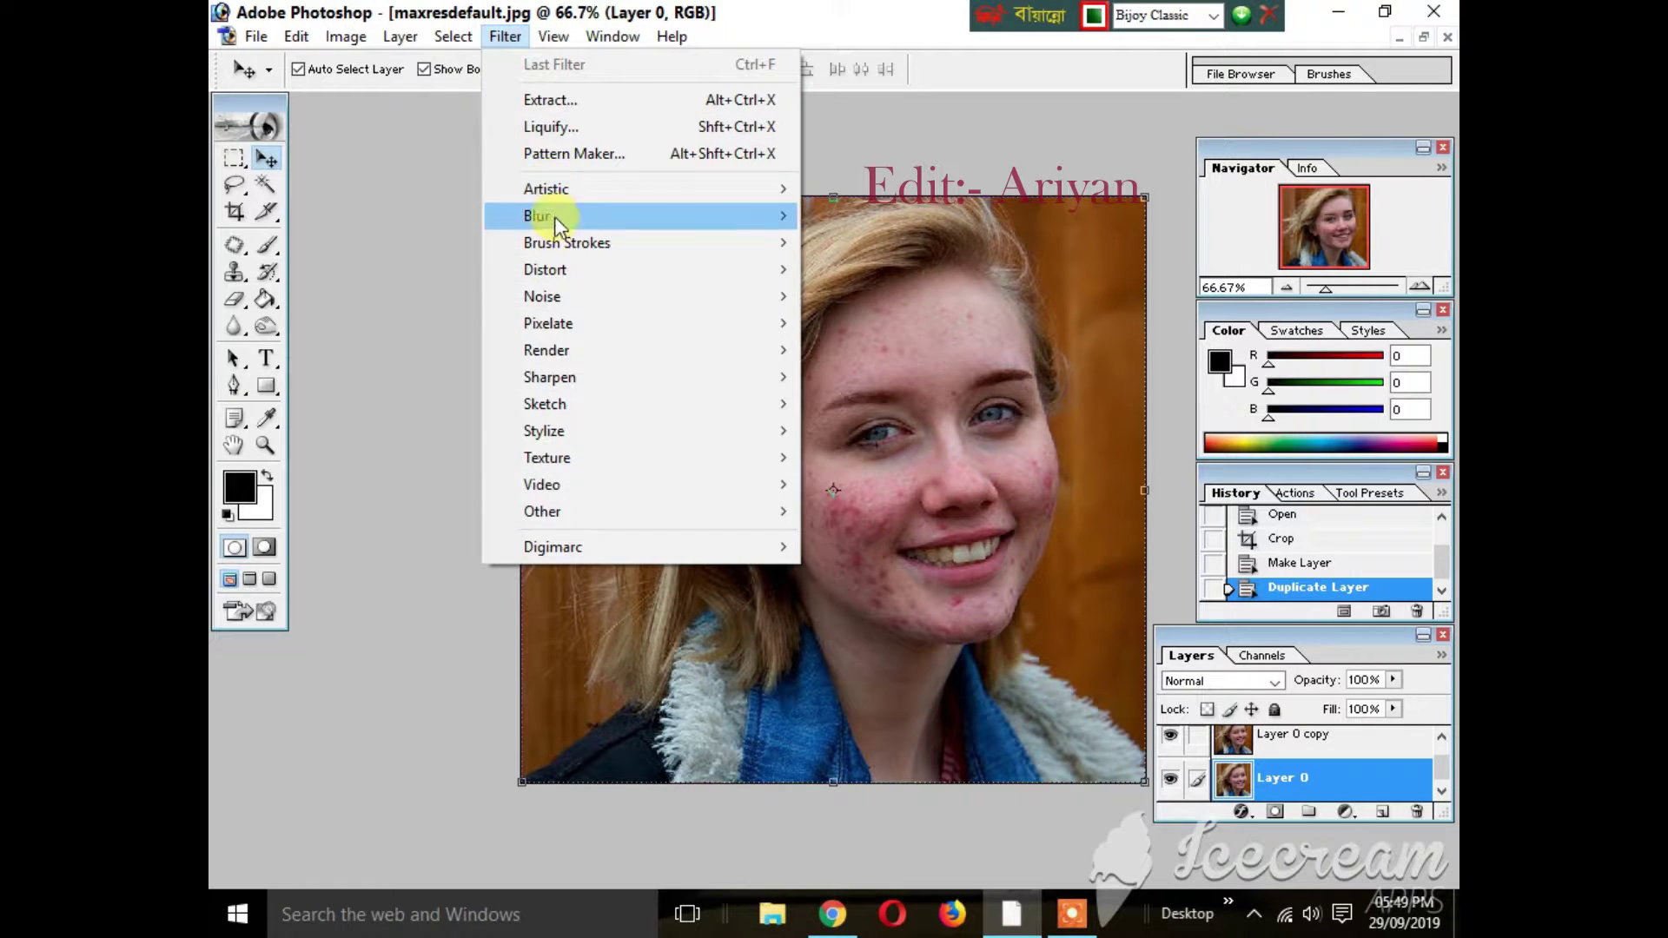
mouse_move(550, 216)
left_click(888, 269)
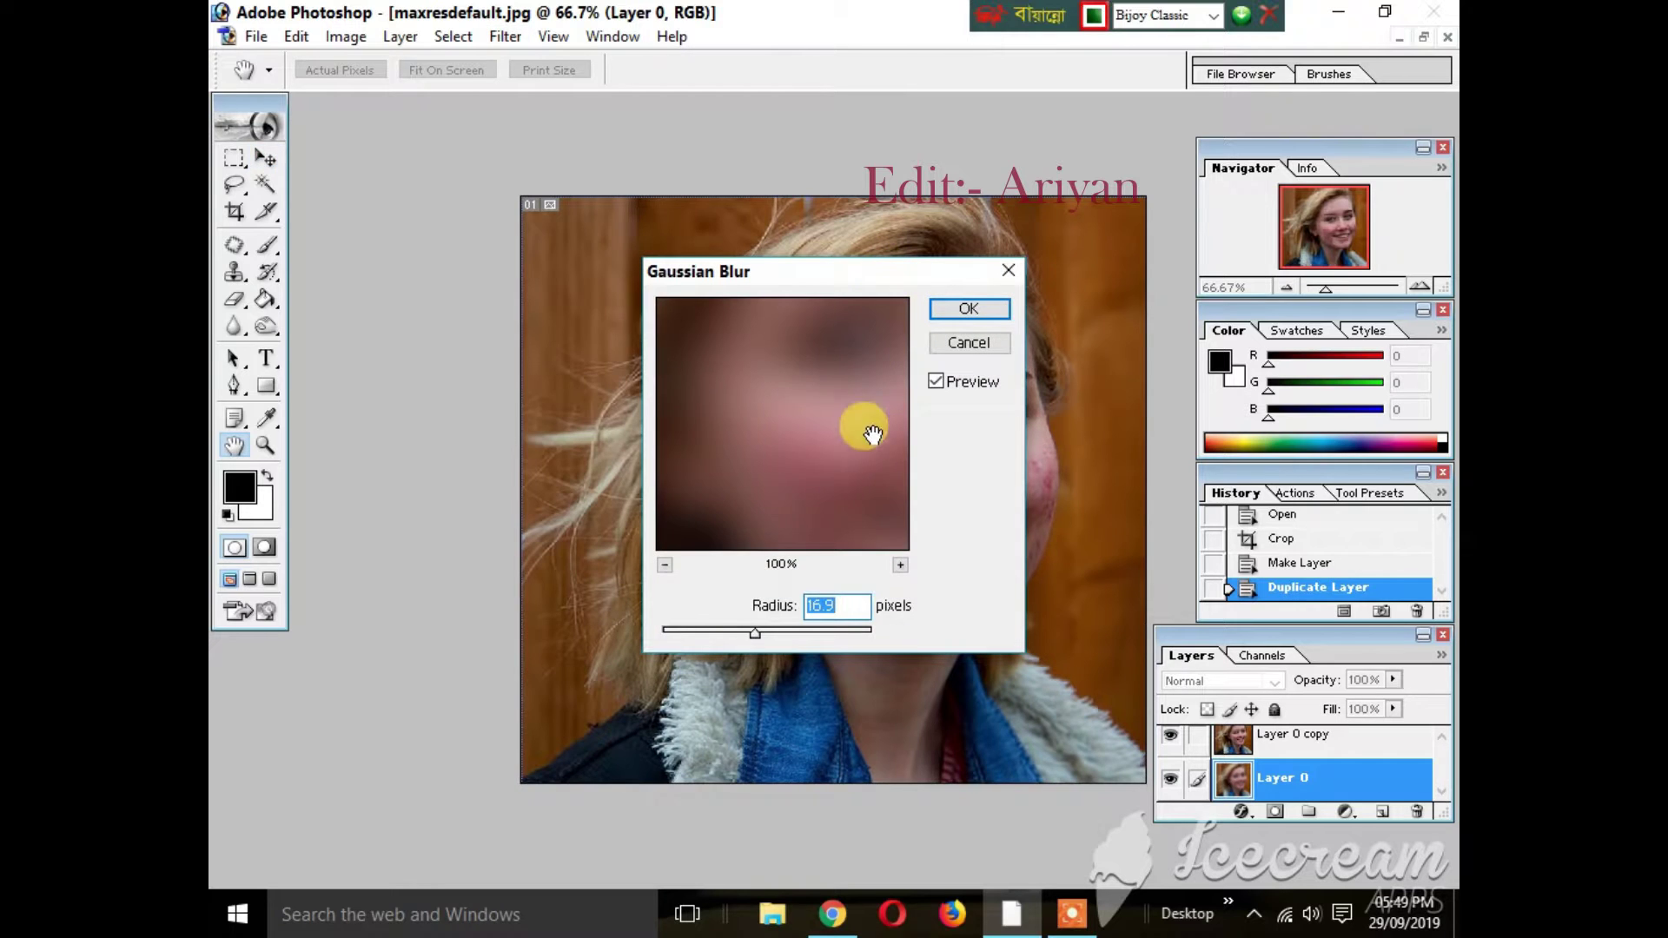
left_click(664, 564)
left_click(665, 565)
mouse_move(848, 437)
left_mouse_down()
mouse_move(863, 435)
mouse_move(819, 439)
left_mouse_up()
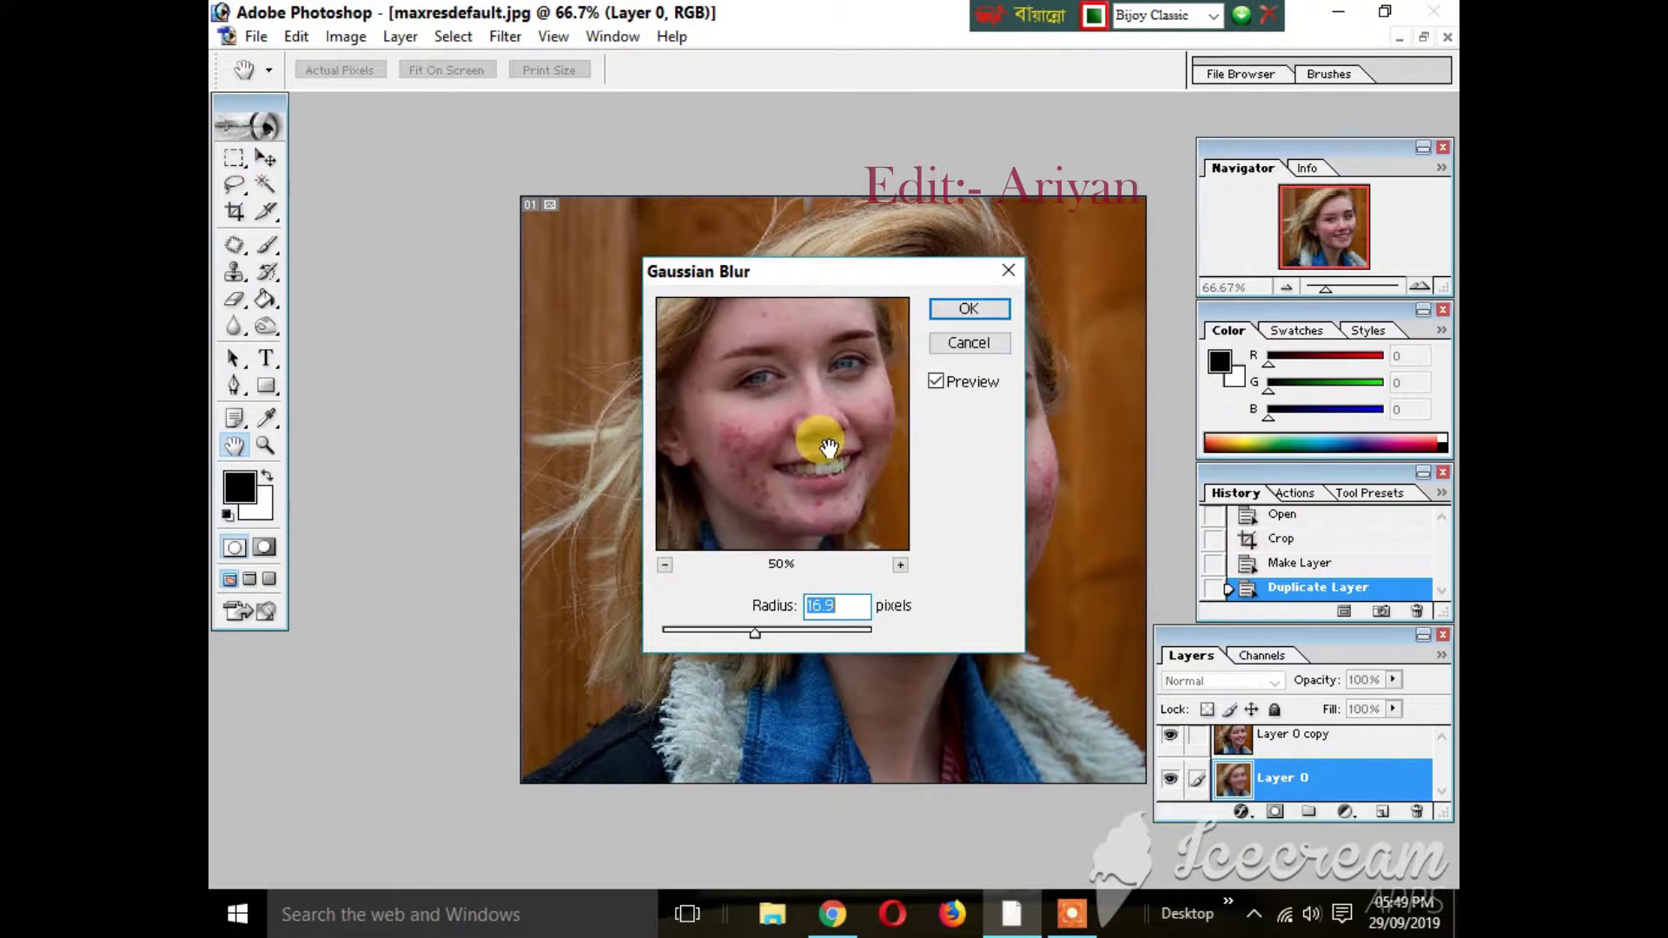
left_click_drag(755, 632, 762, 633)
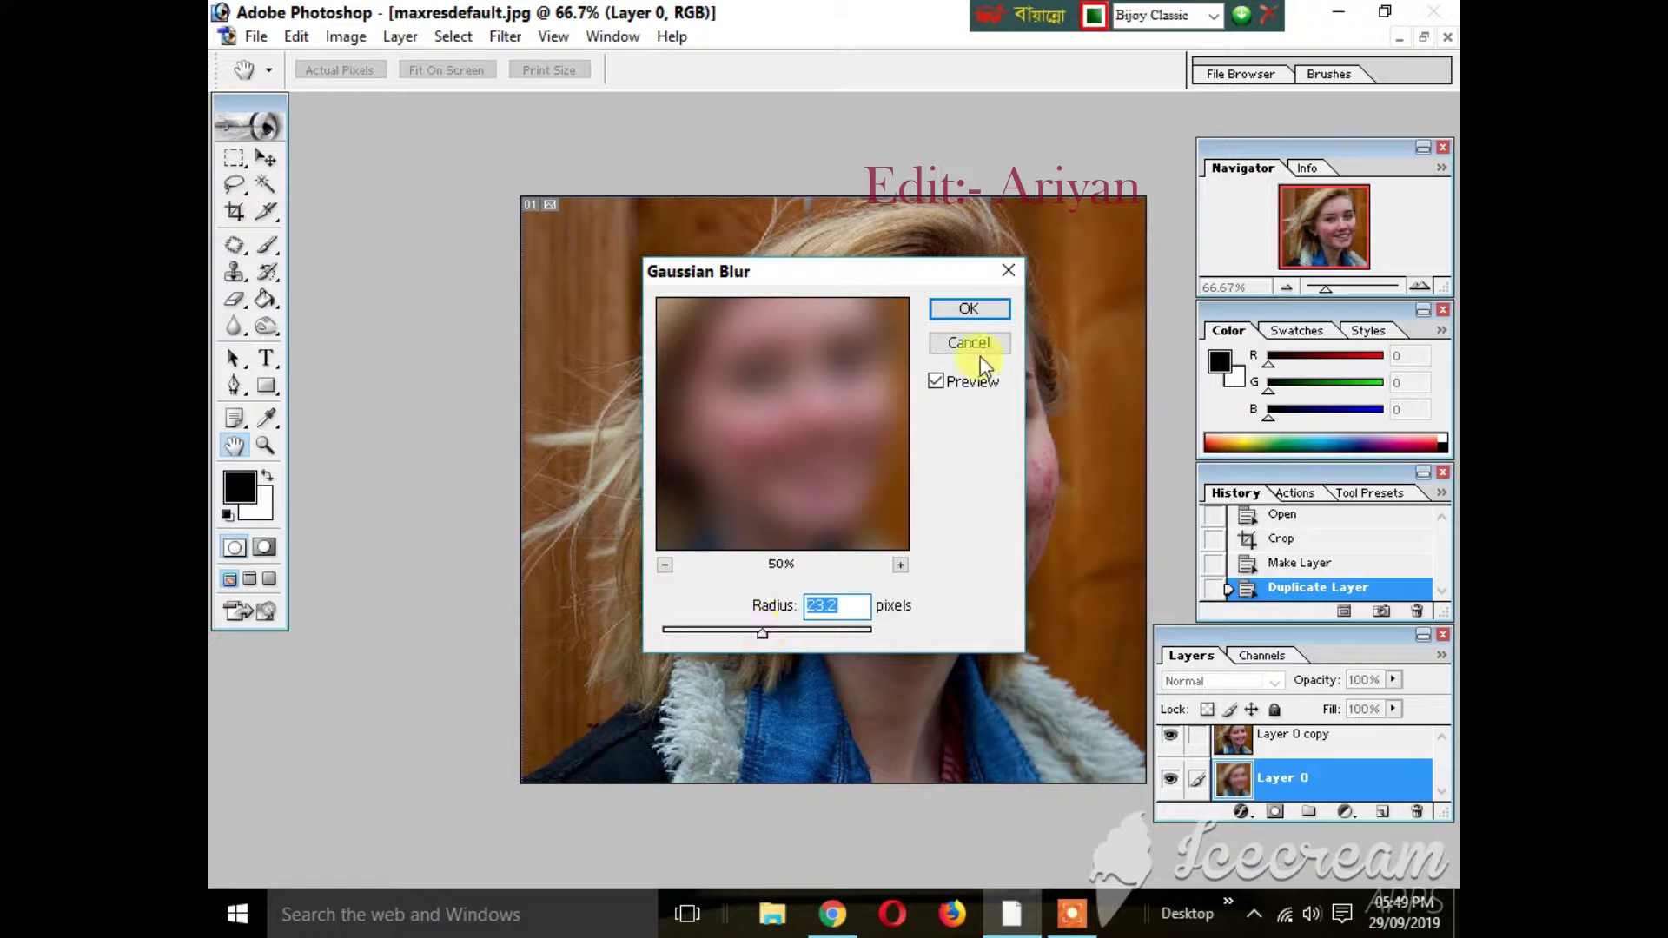
left_click(969, 310)
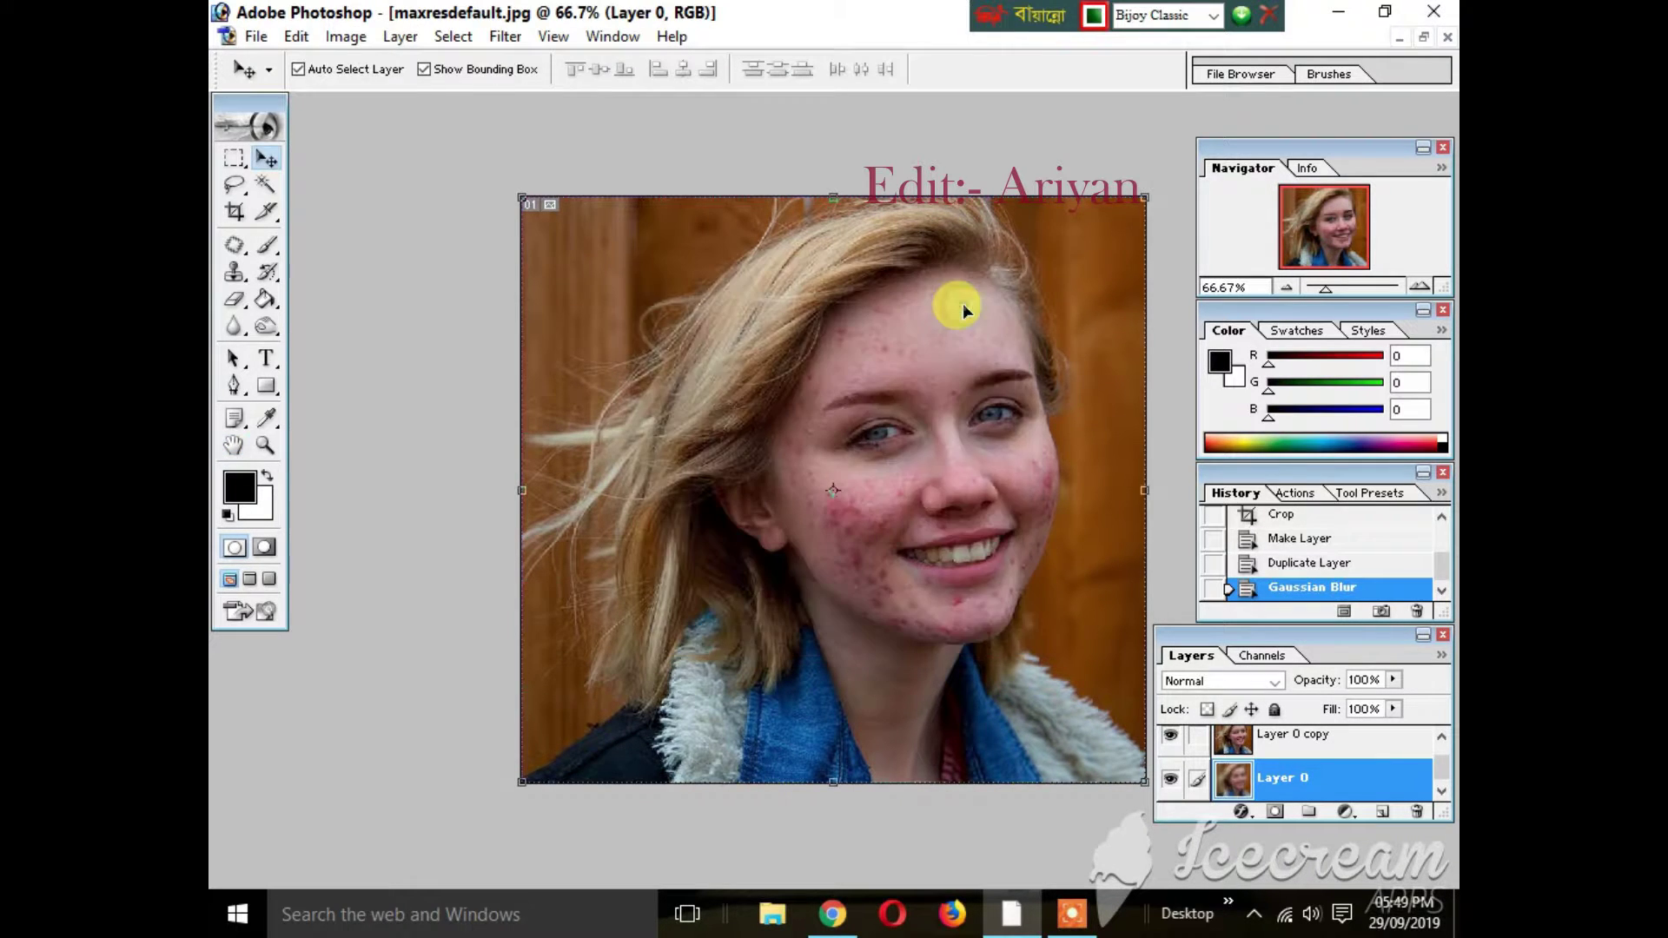
- Set up the Eraser on Layer 0 copy with a 41 px brush, 84% opacity and 85% flow
left_click(1297, 739)
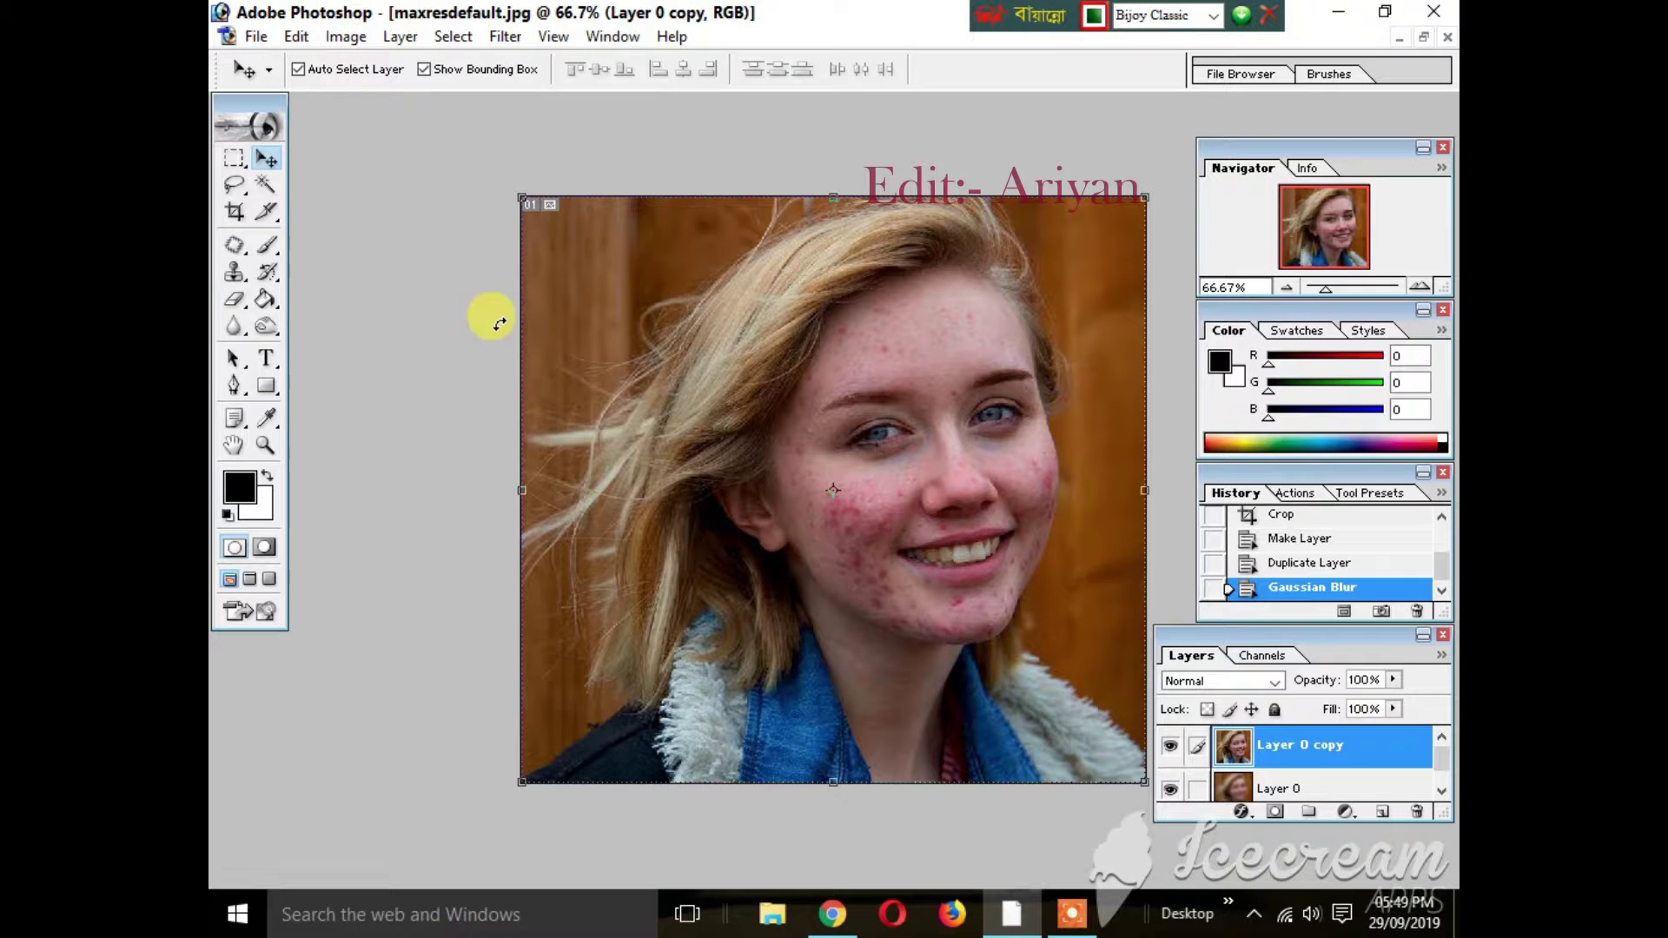
left_click(235, 299)
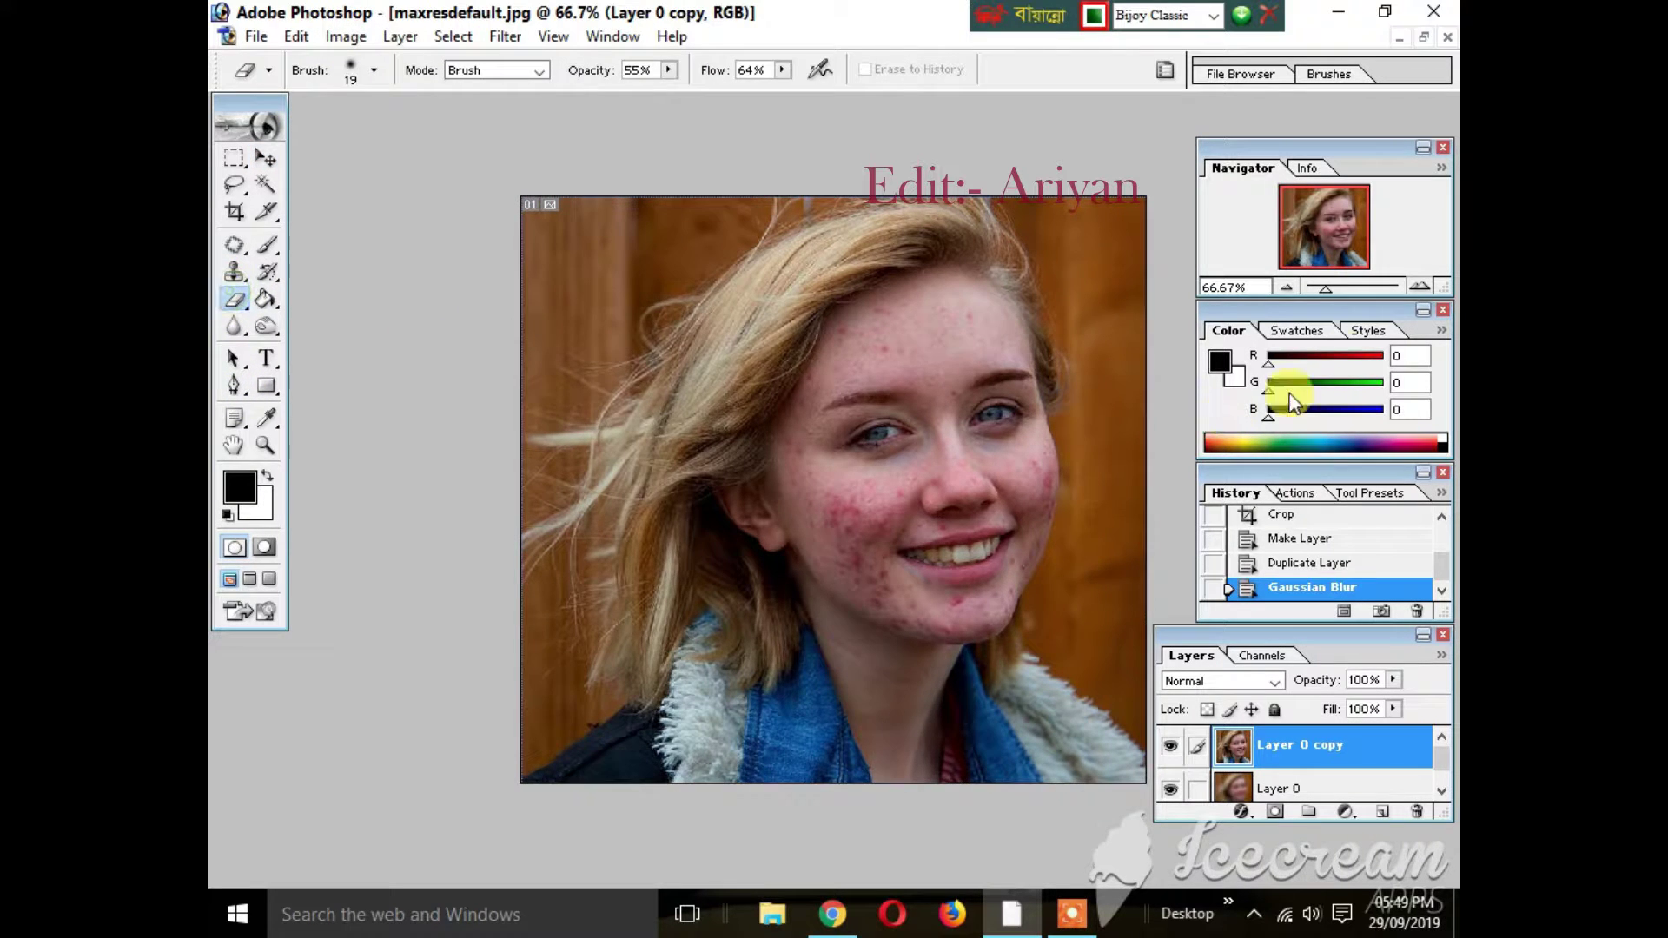
left_click(1410, 285)
left_click(1411, 283)
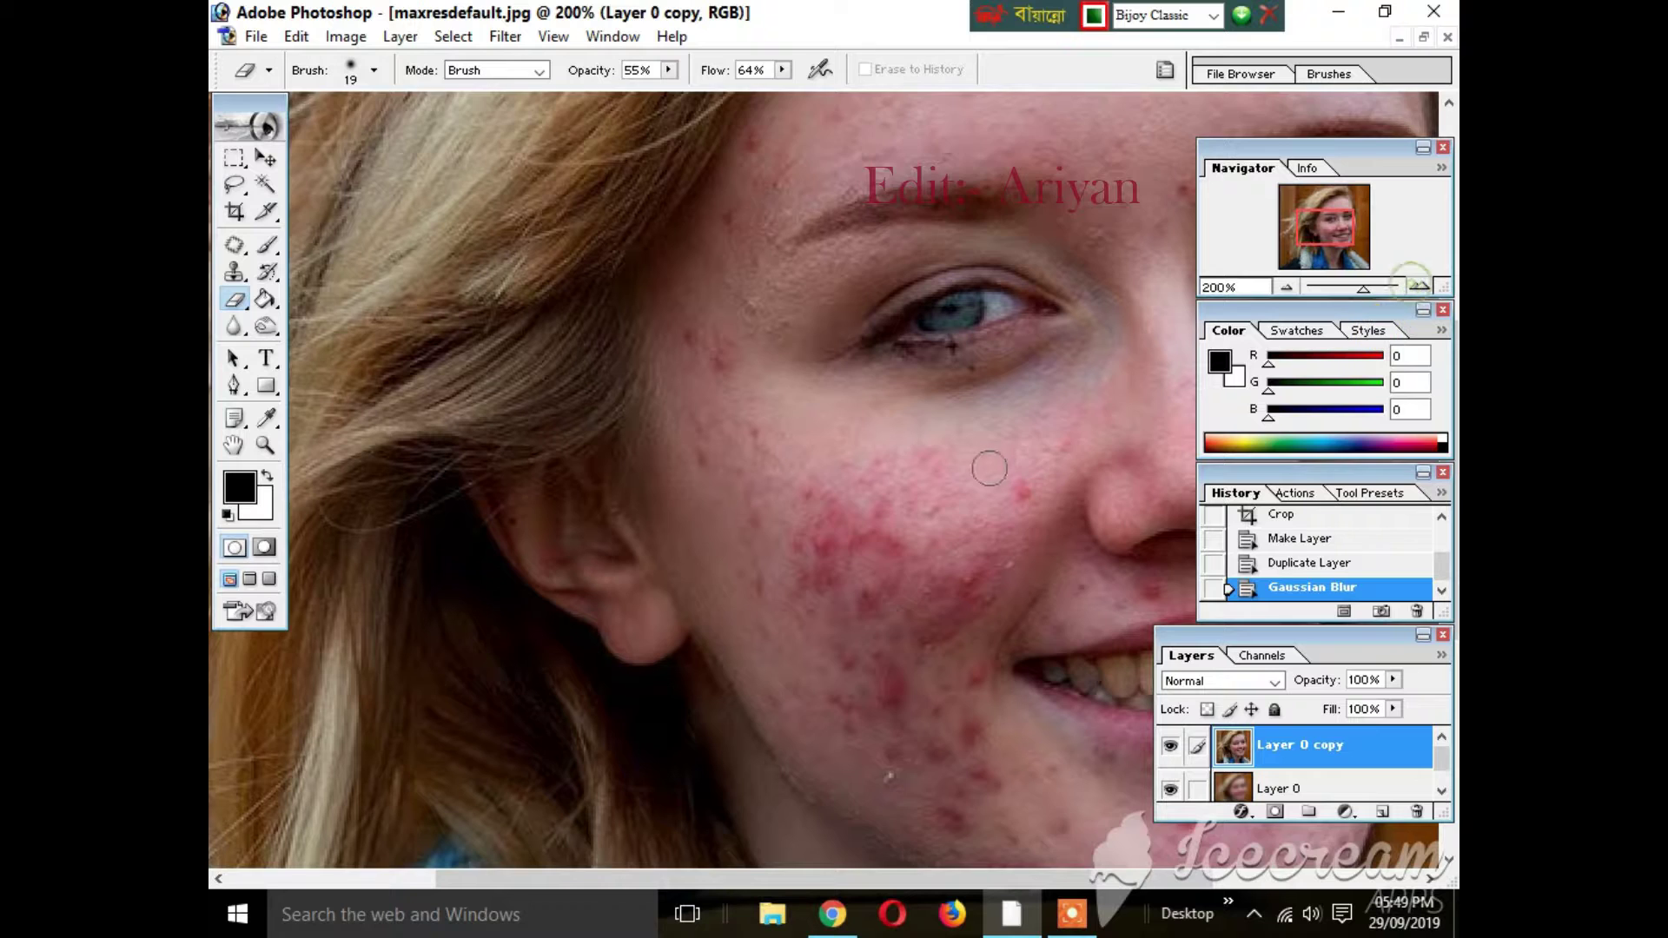
right_click(823, 397)
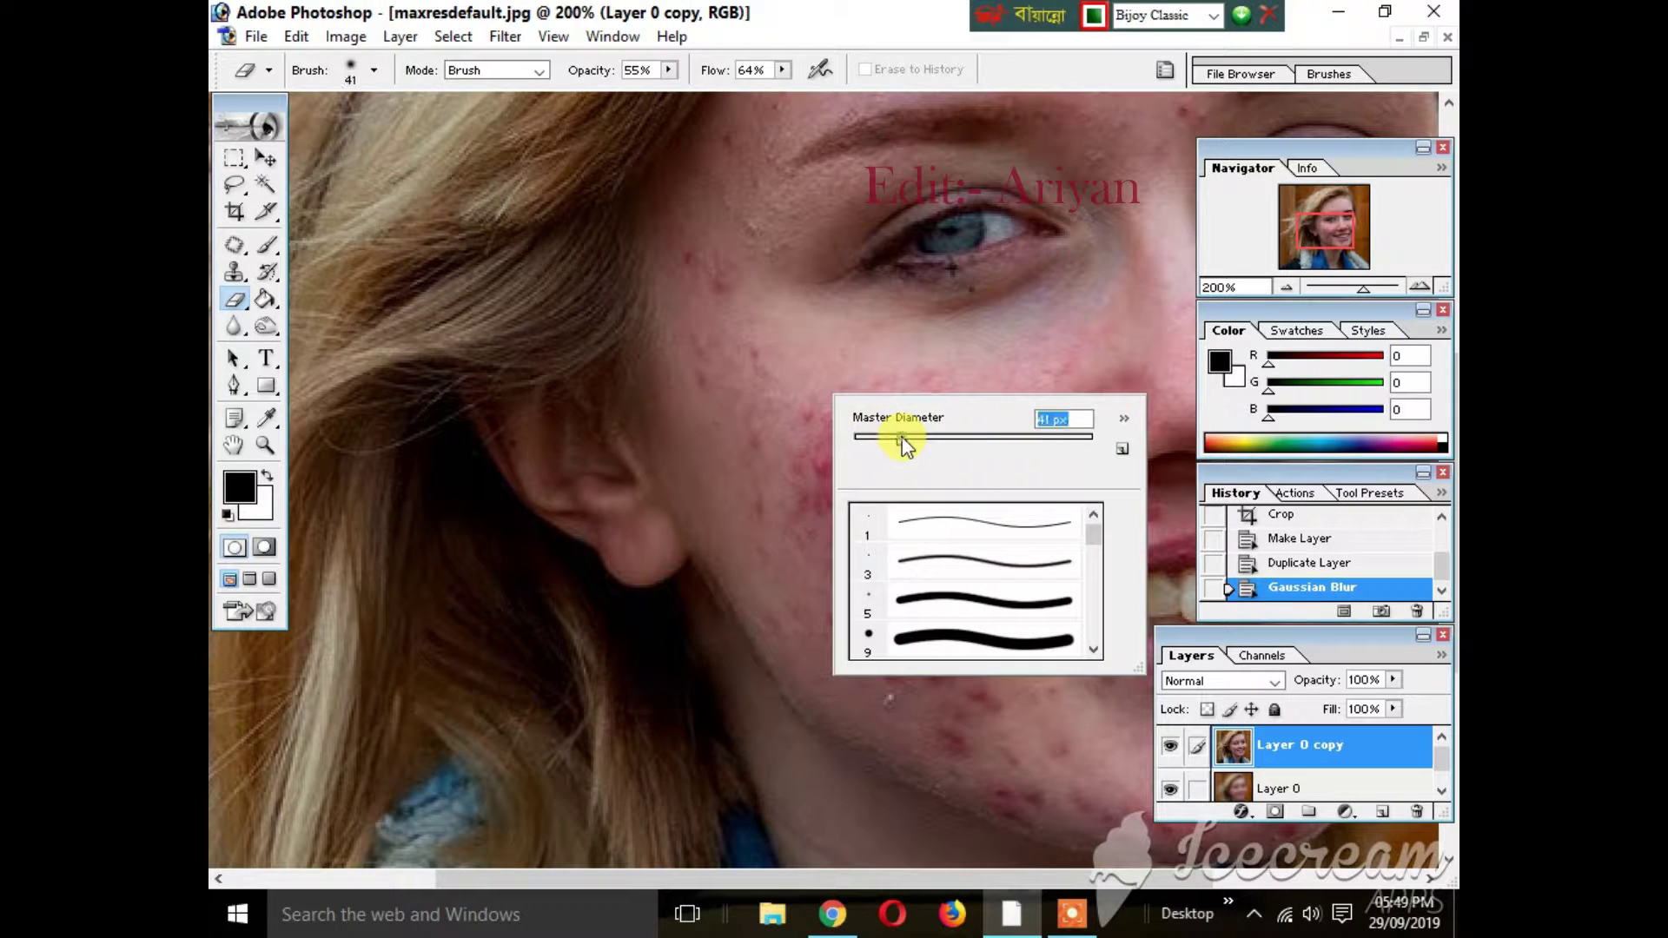
left_click(670, 71)
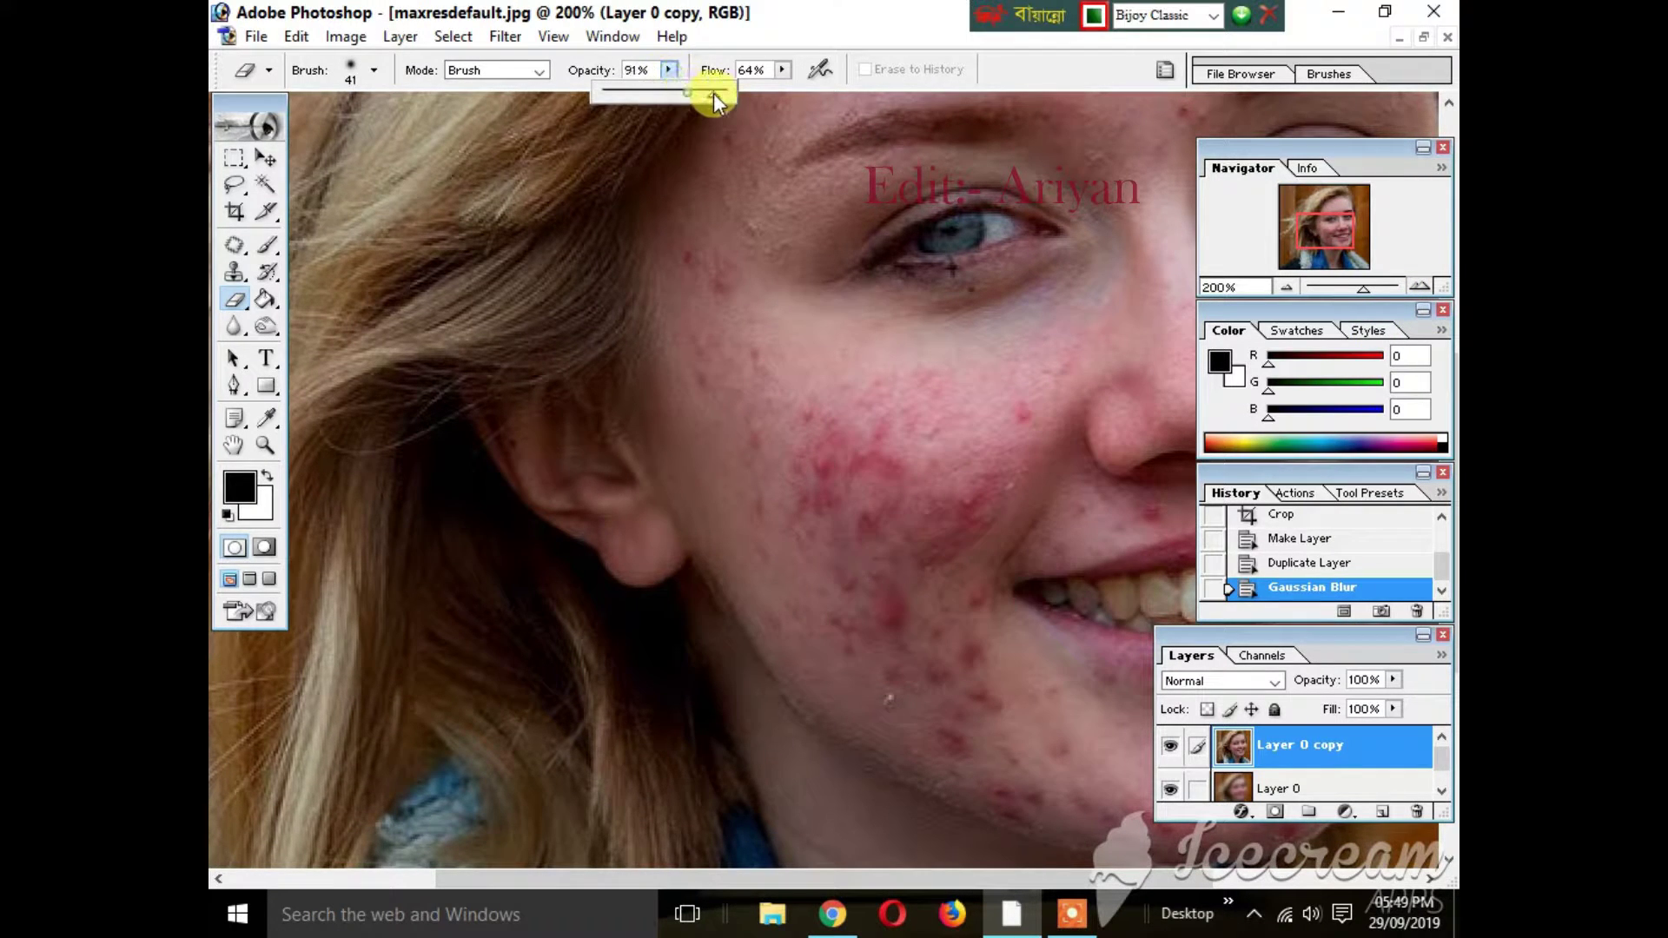
left_click(782, 71)
left_click_drag(783, 92, 809, 96)
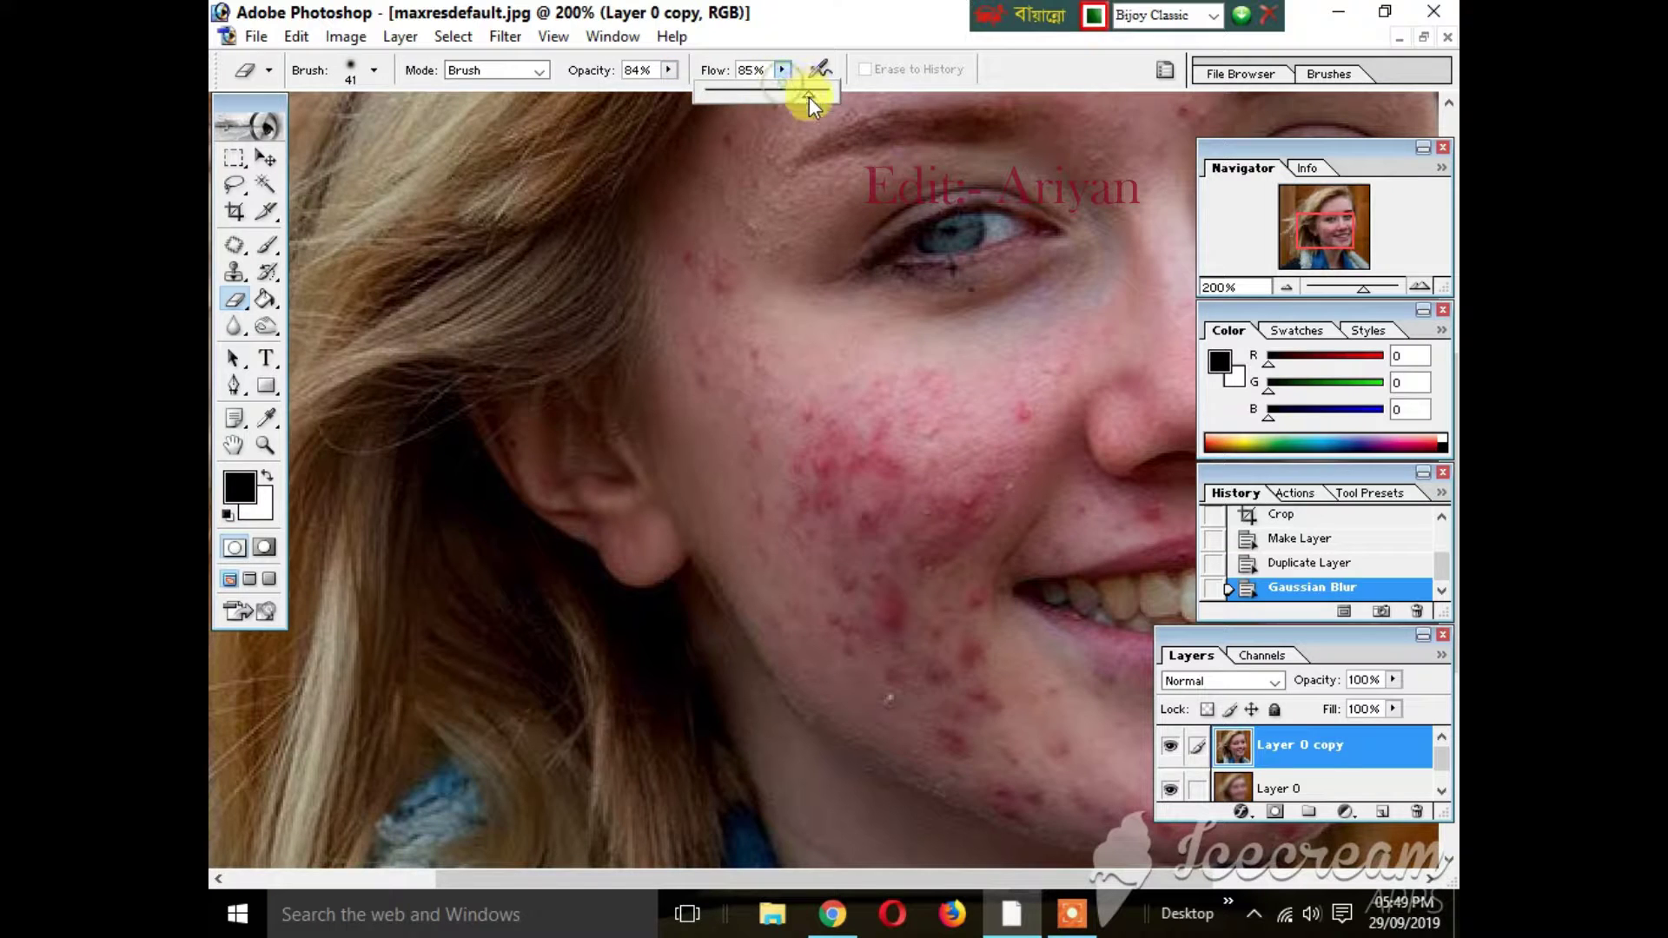
- Erase the acne on the cheek nearest the visible ear, from beside the eye and nose down to the jaw, to reveal the blurred layer
mouse_move(738, 407)
left_mouse_down()
mouse_move(902, 534)
mouse_move(877, 465)
left_mouse_up()
mouse_move(838, 394)
left_mouse_down()
mouse_move(931, 465)
mouse_move(861, 391)
mouse_move(976, 396)
left_mouse_up()
left_click_drag(957, 425, 919, 492)
mouse_move(1020, 431)
left_mouse_down()
mouse_move(977, 514)
mouse_move(1039, 383)
left_mouse_up()
mouse_move(964, 483)
left_mouse_down()
mouse_move(943, 372)
mouse_move(720, 285)
mouse_move(725, 313)
left_mouse_up()
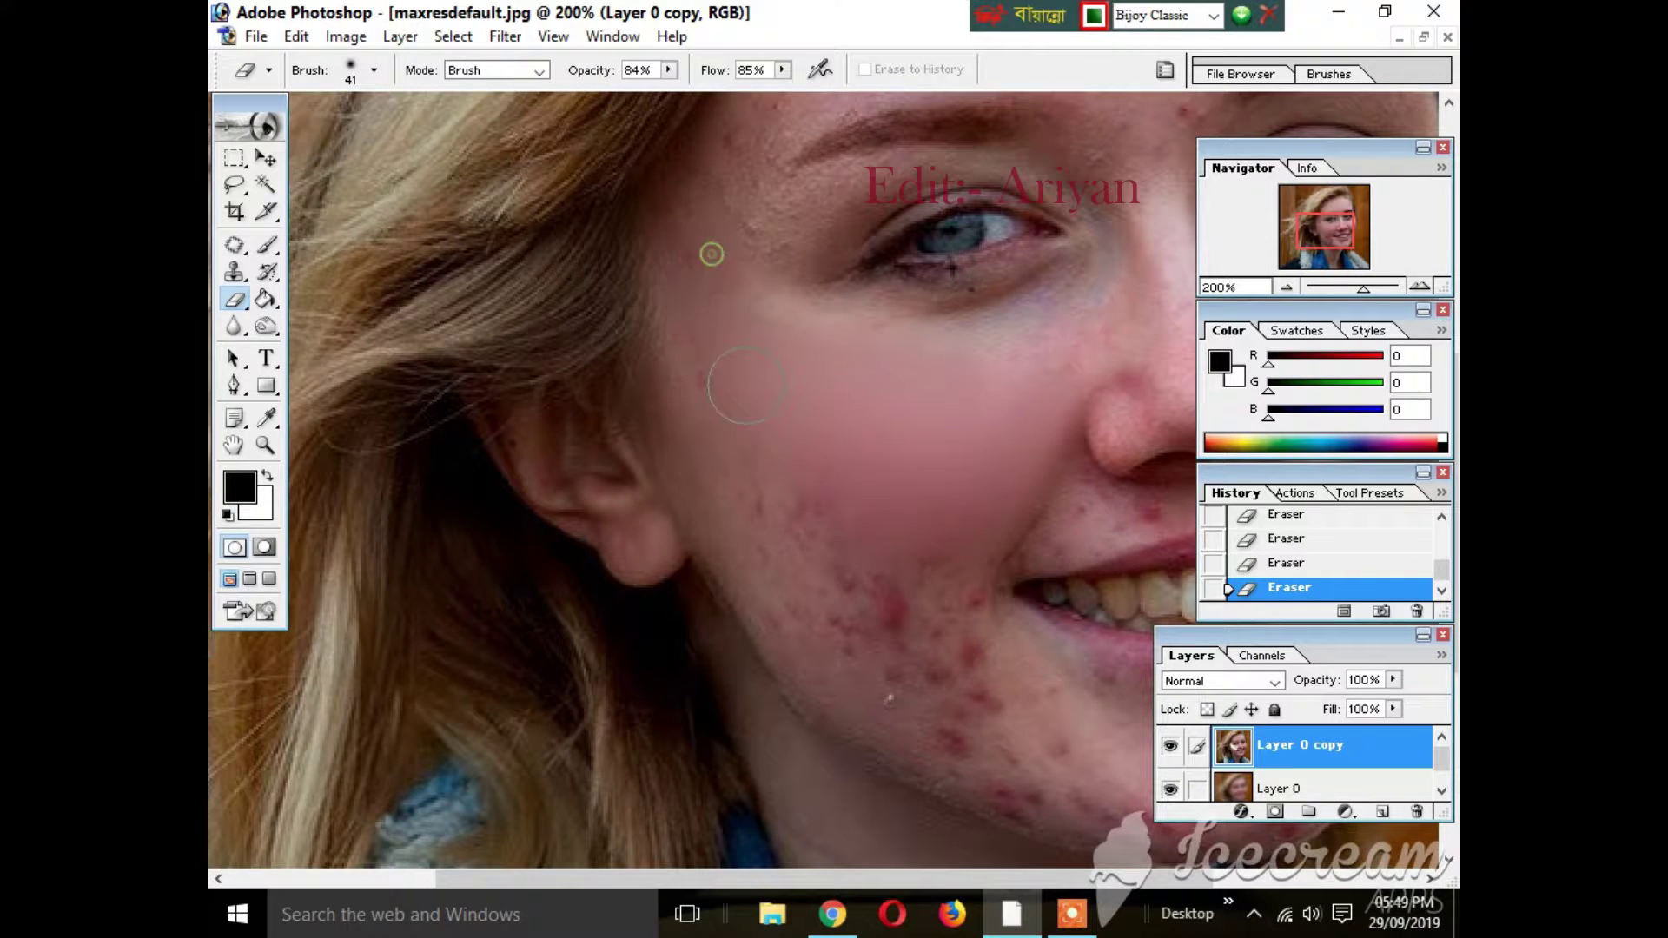
left_click_drag(764, 499, 844, 630)
left_click_drag(749, 545, 867, 696)
left_click_drag(884, 600, 938, 660)
mouse_move(963, 573)
left_mouse_down()
mouse_move(948, 664)
mouse_move(946, 561)
mouse_move(1002, 743)
mouse_move(952, 694)
mouse_move(1008, 787)
left_mouse_up()
left_click_drag(887, 708, 980, 754)
left_click_drag(823, 558, 883, 596)
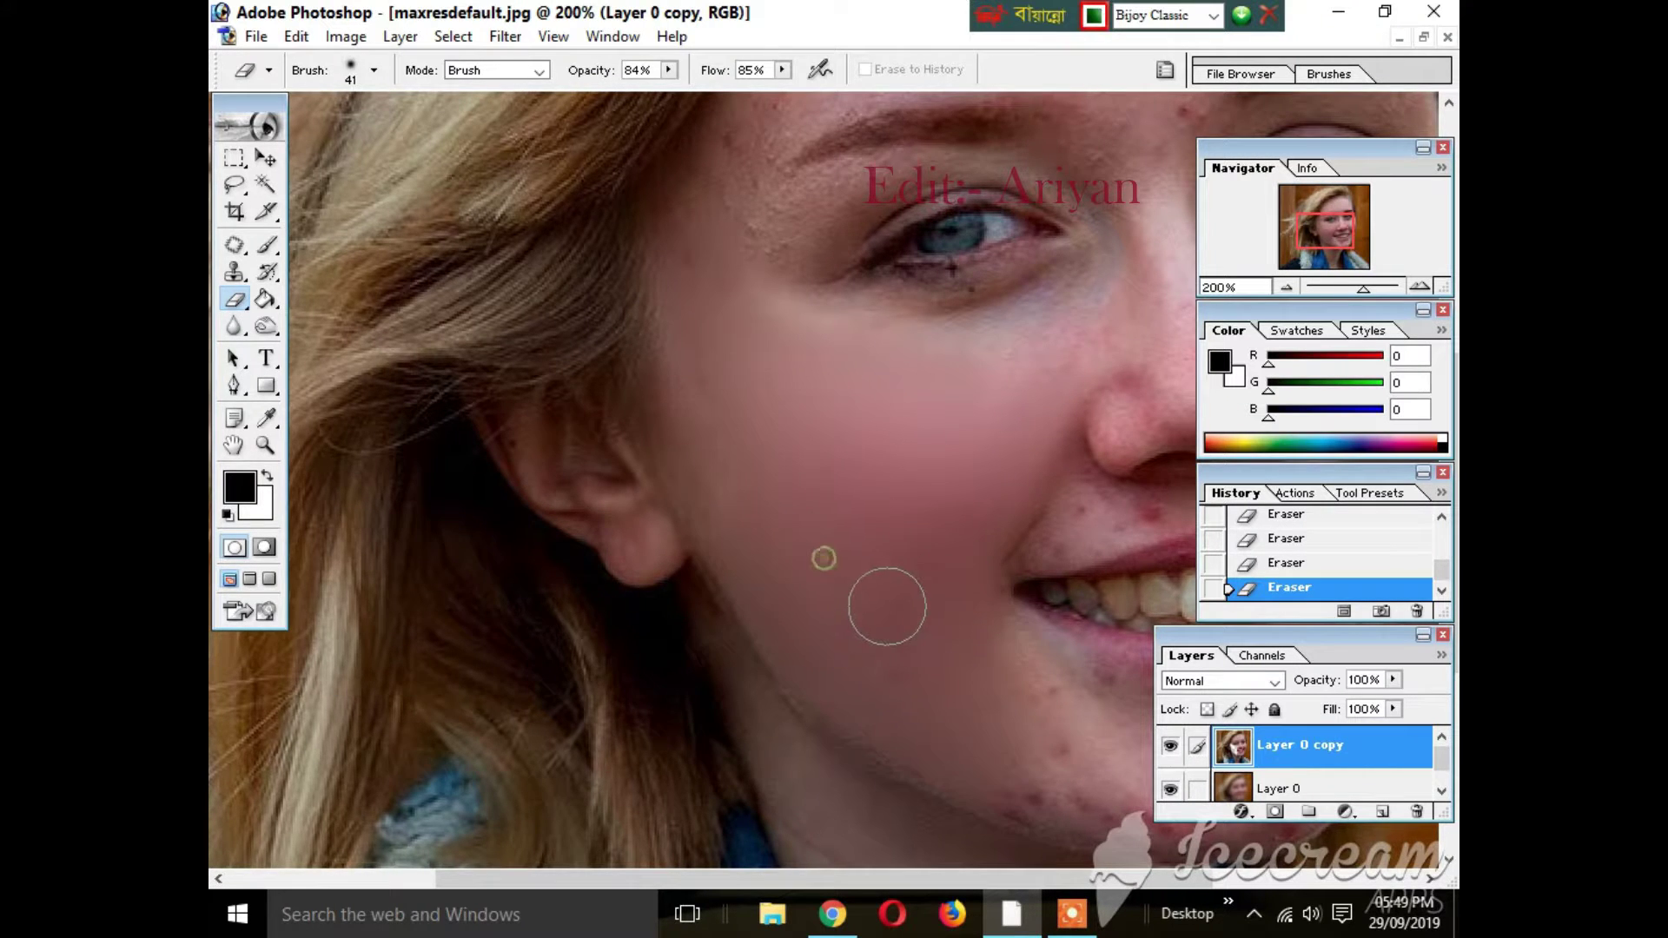
- Erase the blemishes on the forehead above the eyebrow and along the temple beside the hair
scroll(887, 606, "up", 3)
scroll(887, 606, "up", 6)
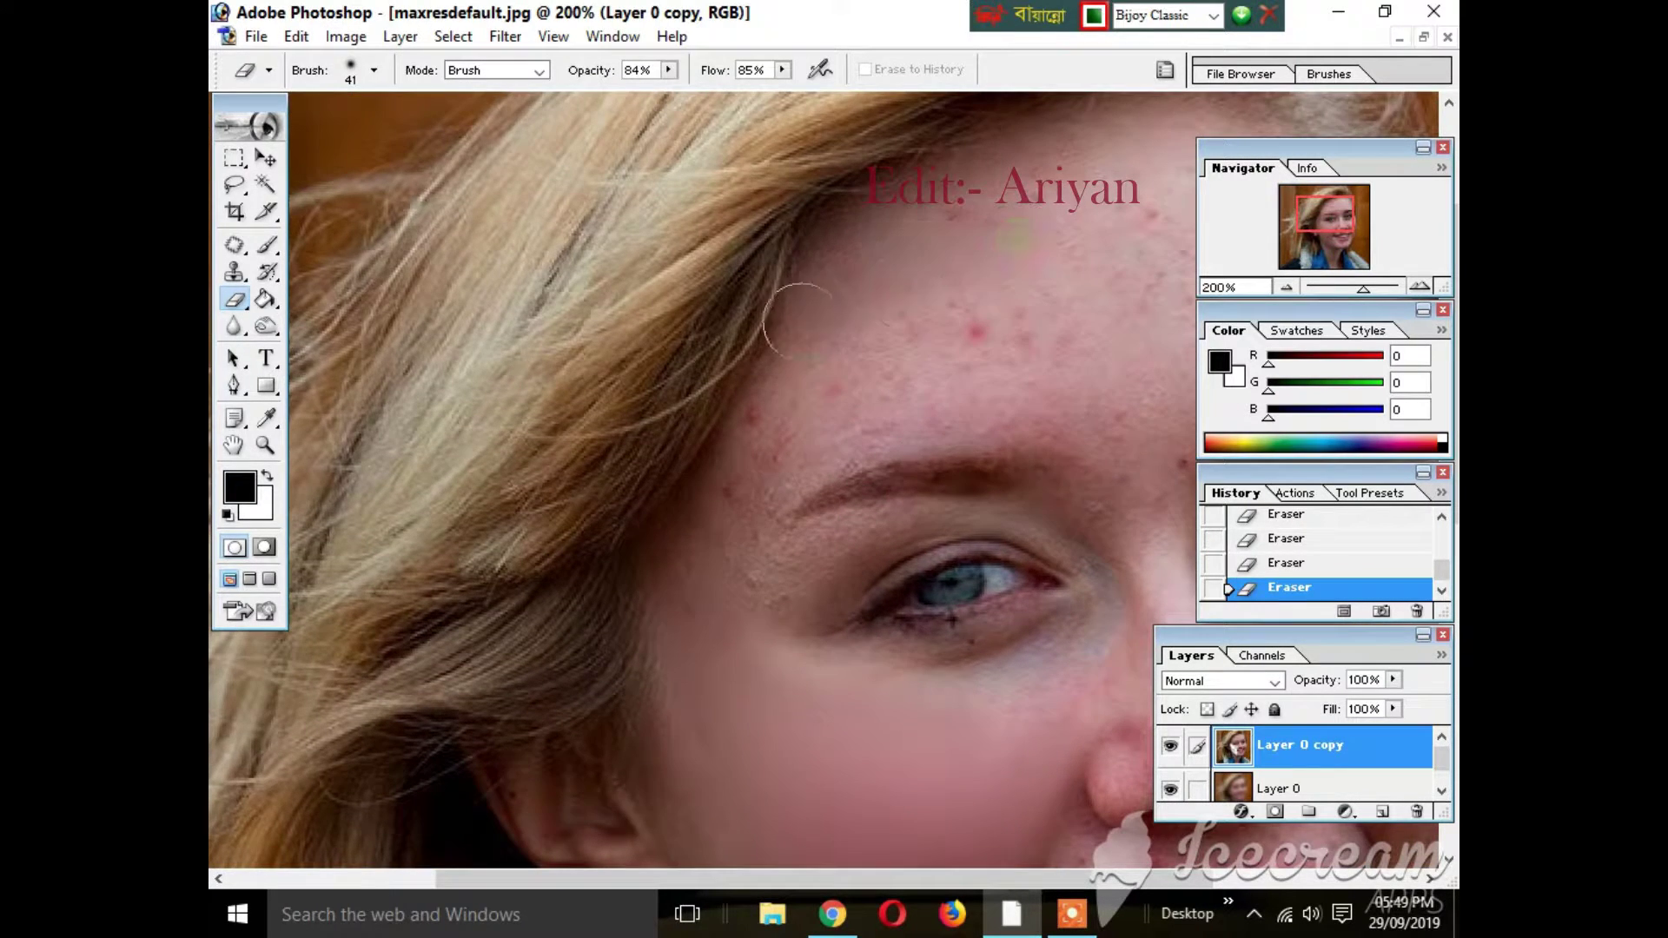
mouse_move(890, 343)
left_mouse_down()
mouse_move(1079, 278)
mouse_move(1090, 225)
mouse_move(1073, 217)
left_mouse_up()
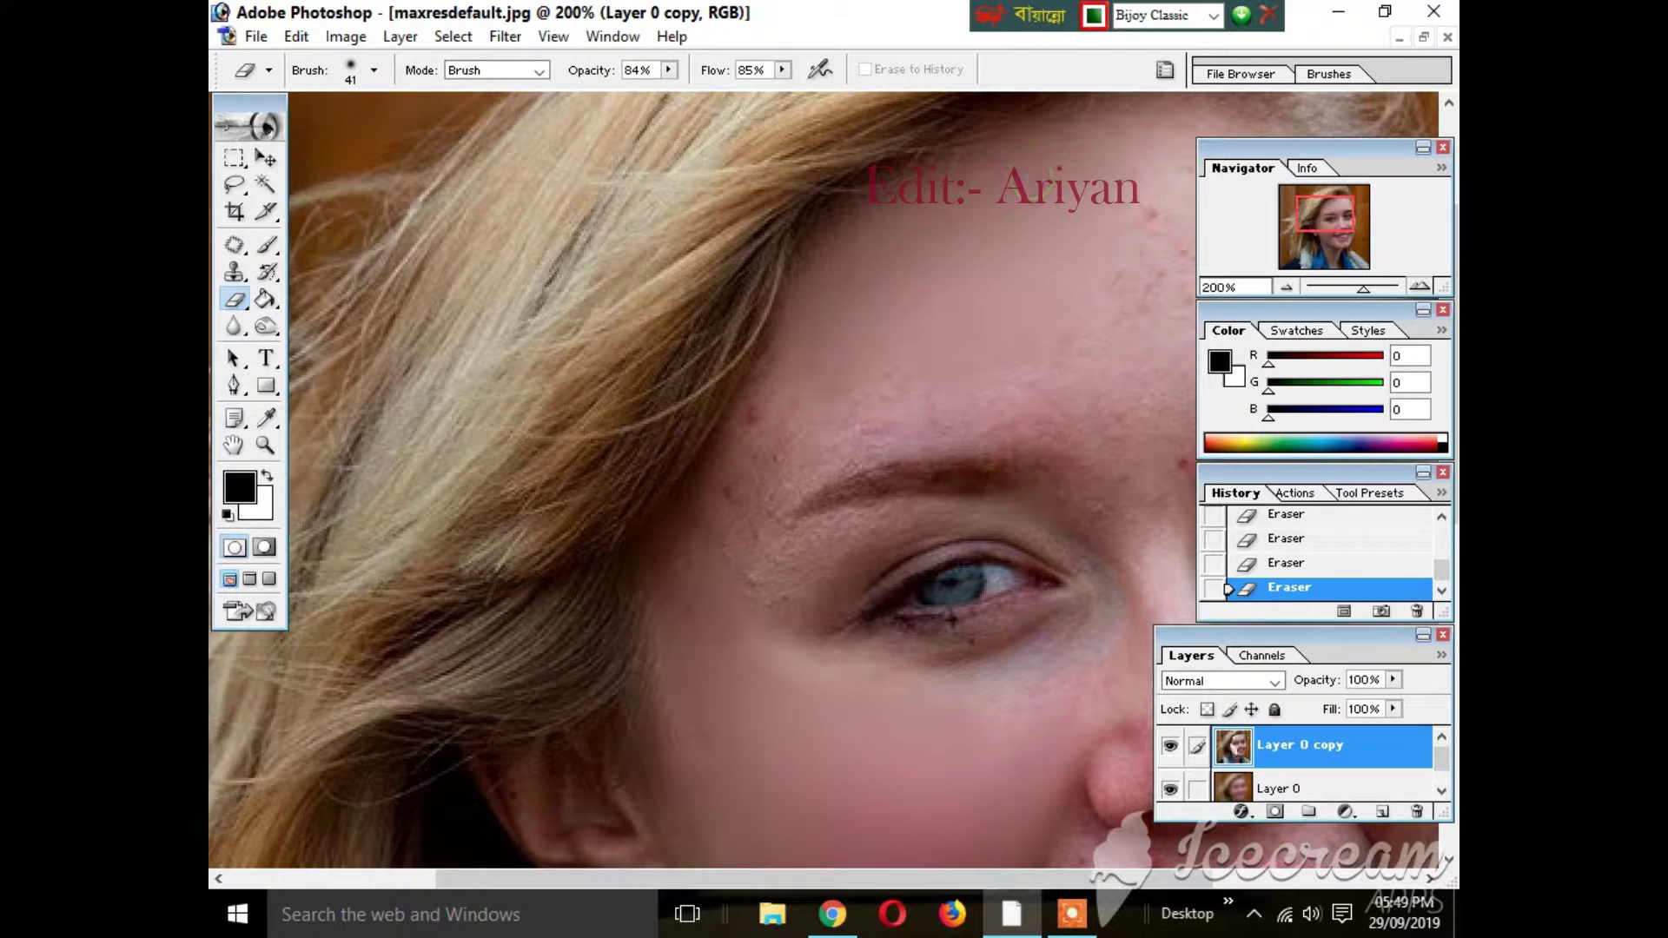
mouse_move(754, 452)
left_mouse_down()
mouse_move(718, 492)
mouse_move(706, 627)
mouse_move(784, 657)
left_mouse_up()
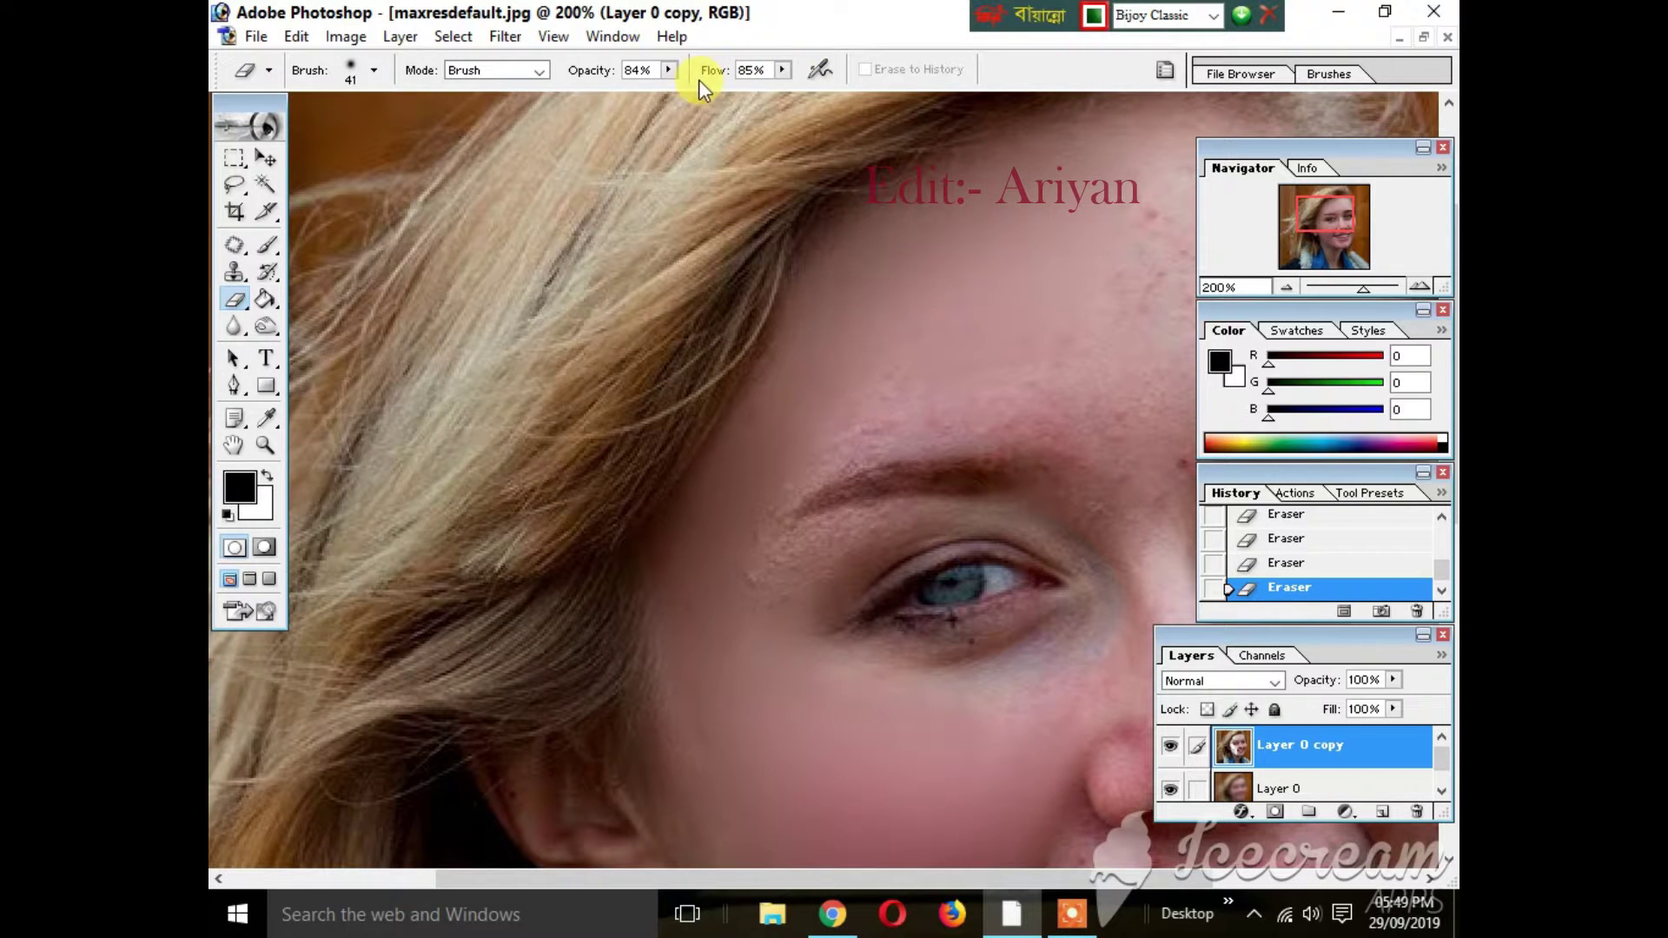
- Erase the blemishes on the far cheek, from beside the nose along the face edge down past the mouth corner
left_click(1280, 286)
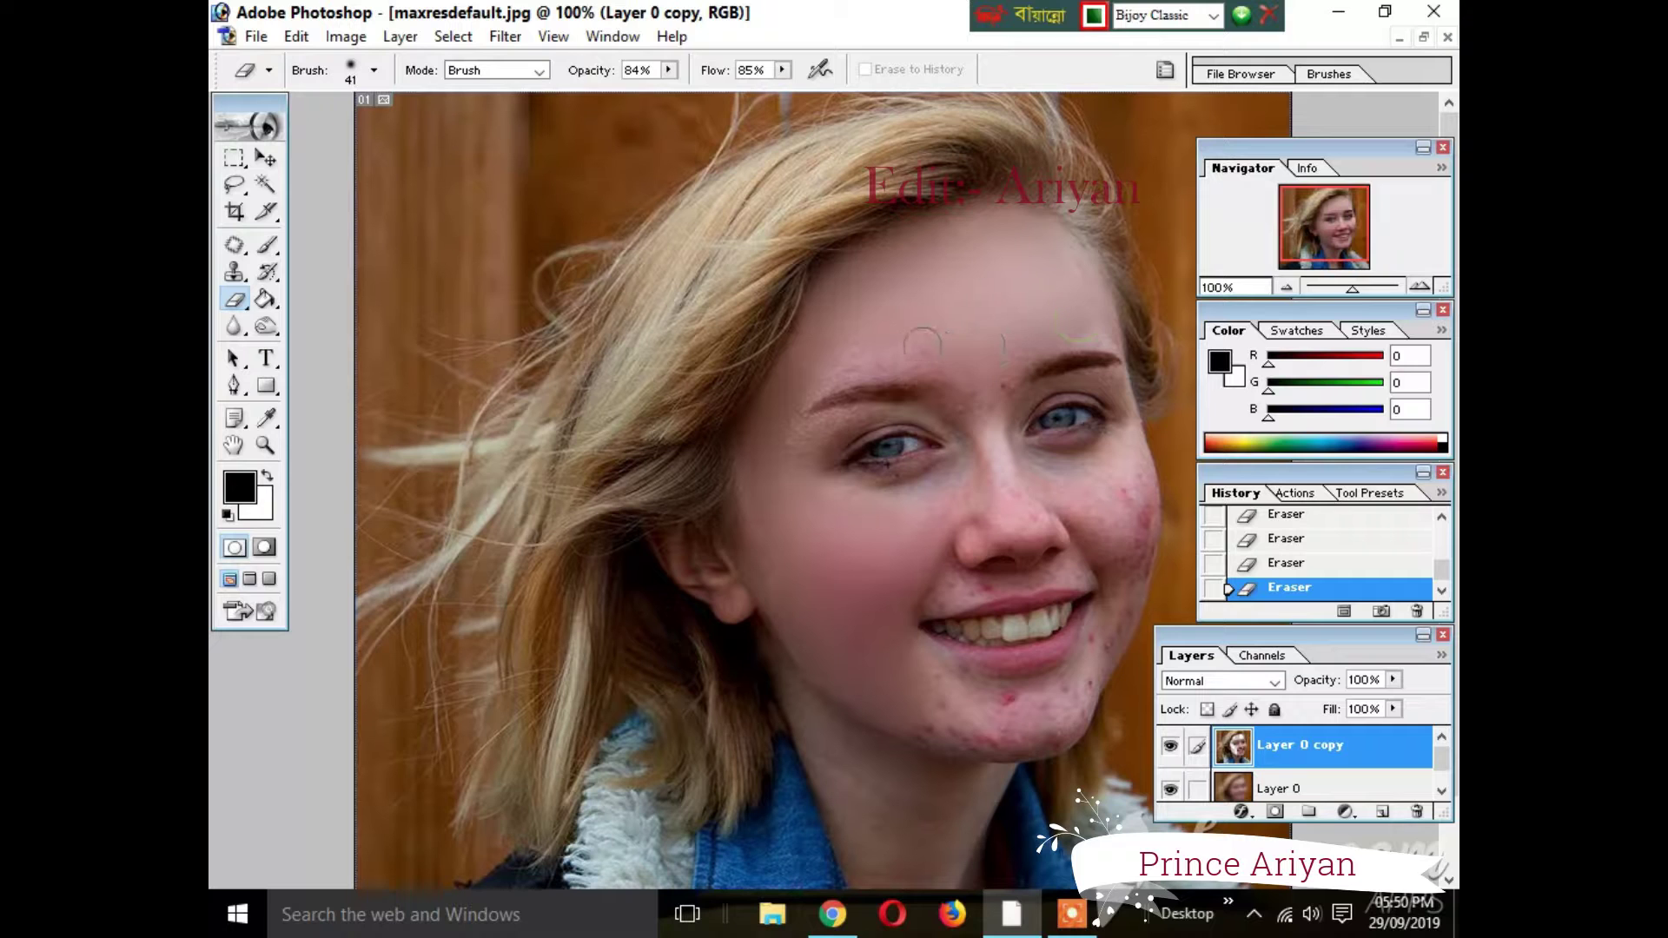
left_click(1420, 287)
left_click(1420, 288)
left_click_drag(1331, 224, 1358, 227)
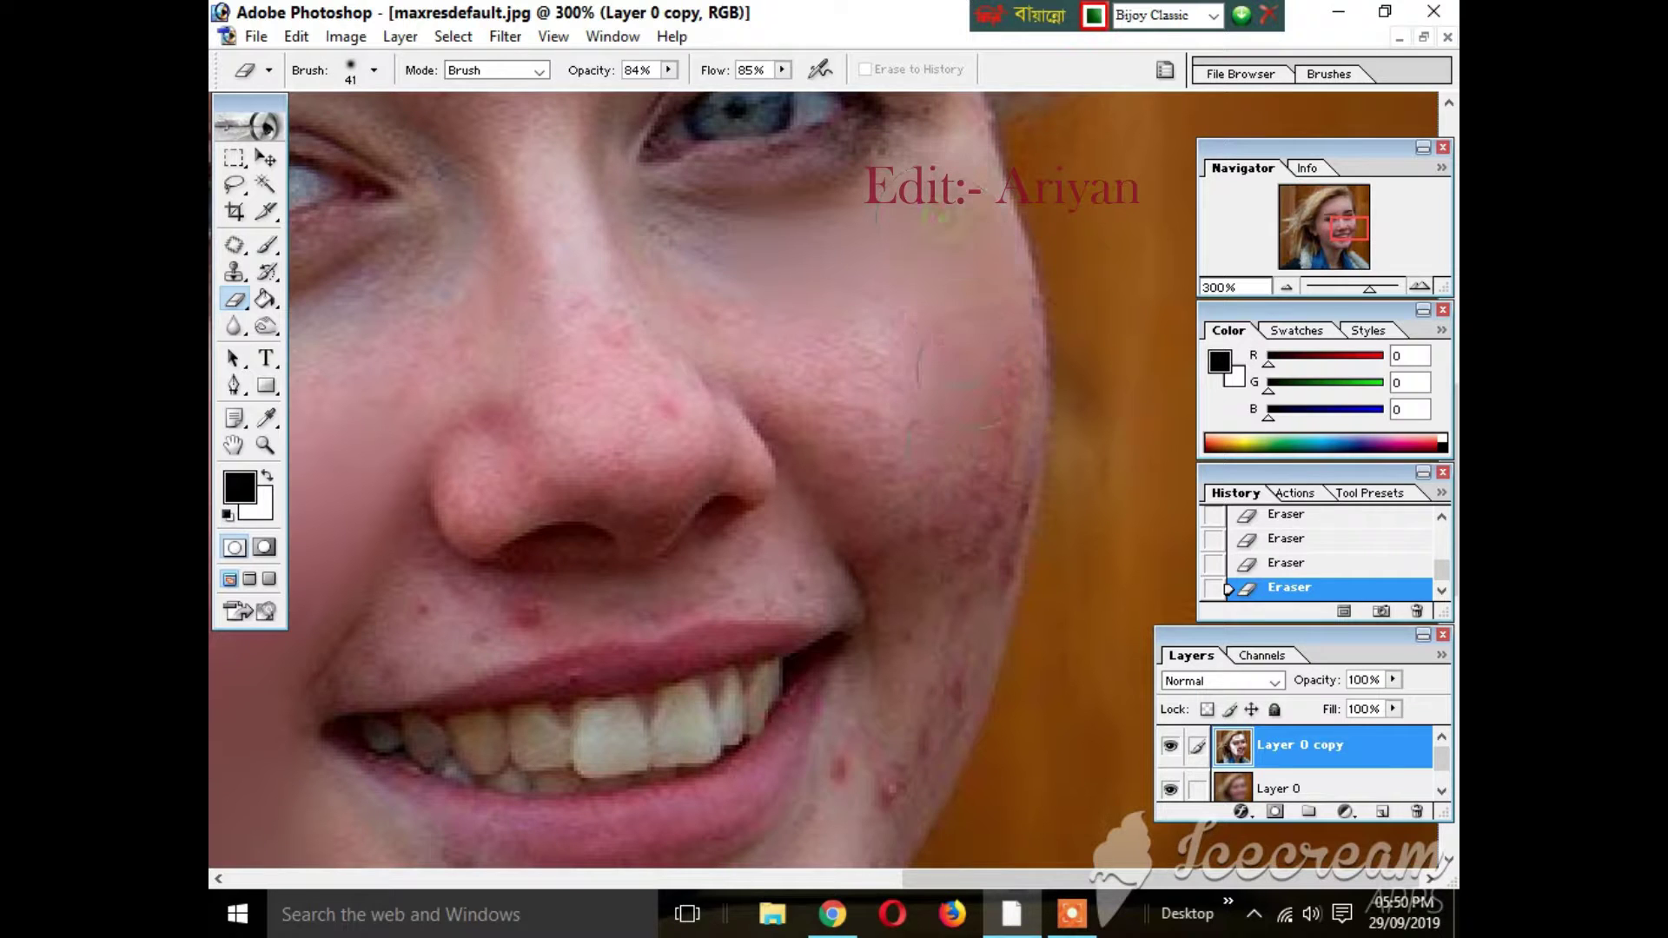
mouse_move(981, 431)
left_mouse_down()
mouse_move(945, 590)
mouse_move(979, 574)
mouse_move(921, 730)
left_mouse_up()
mouse_move(816, 347)
left_mouse_down()
mouse_move(842, 434)
mouse_move(835, 305)
mouse_move(855, 483)
left_mouse_up()
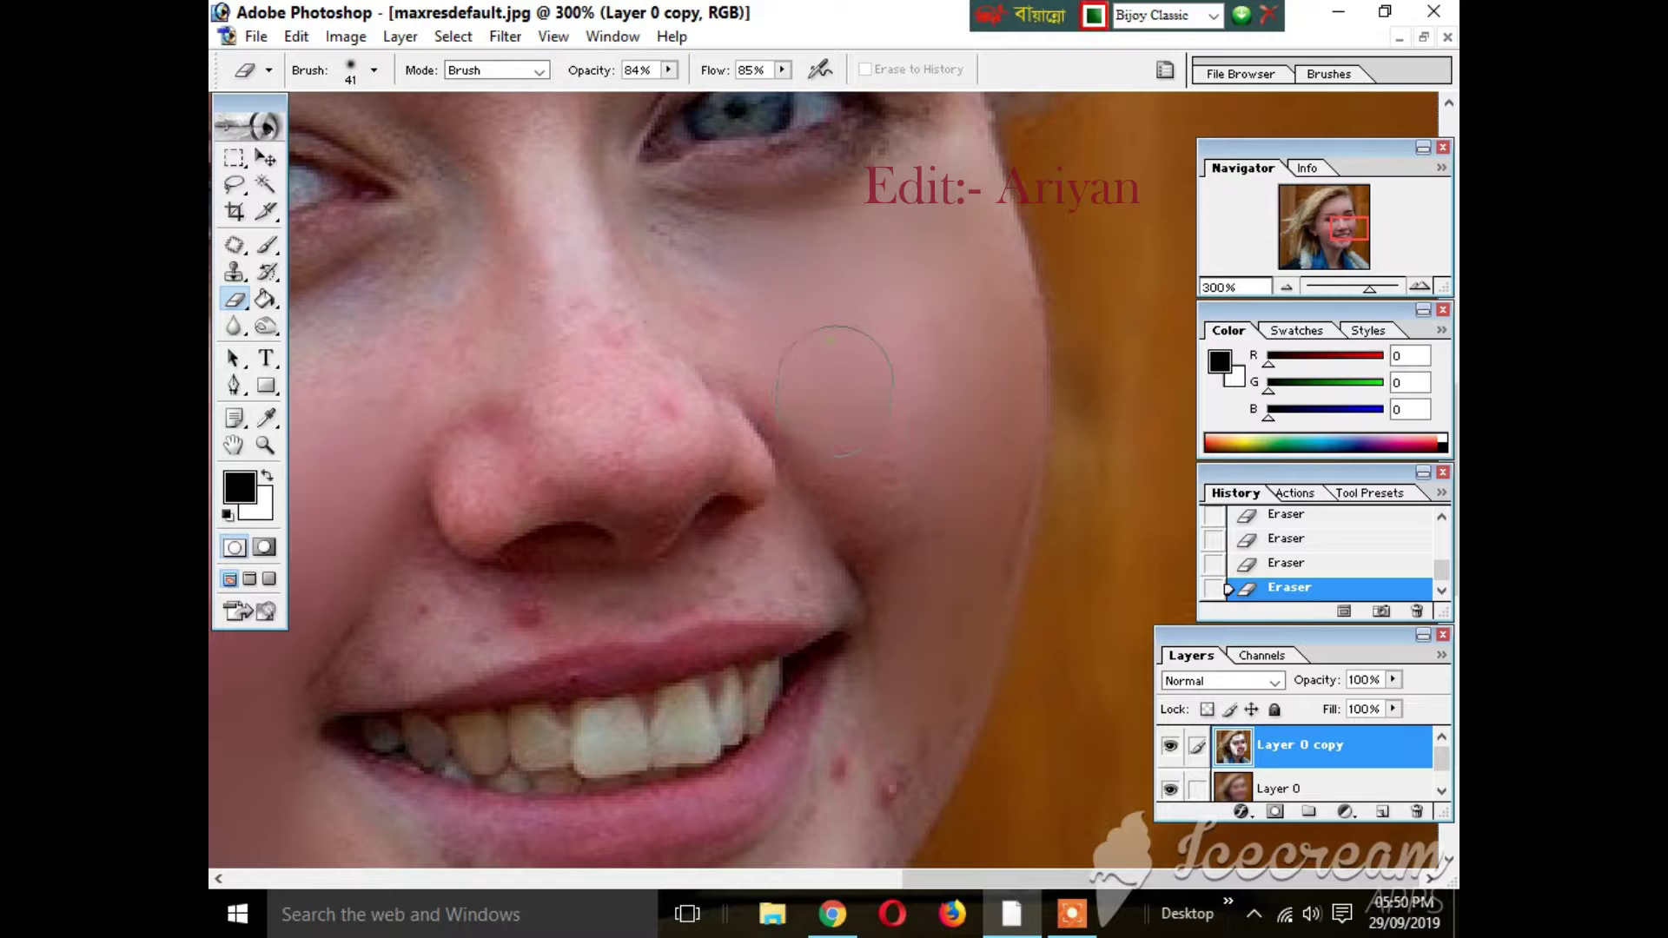
- Reduce the eraser brush to 27 px and erase the red spots on the chin below the lower lip
scroll(837, 439, "down", 5)
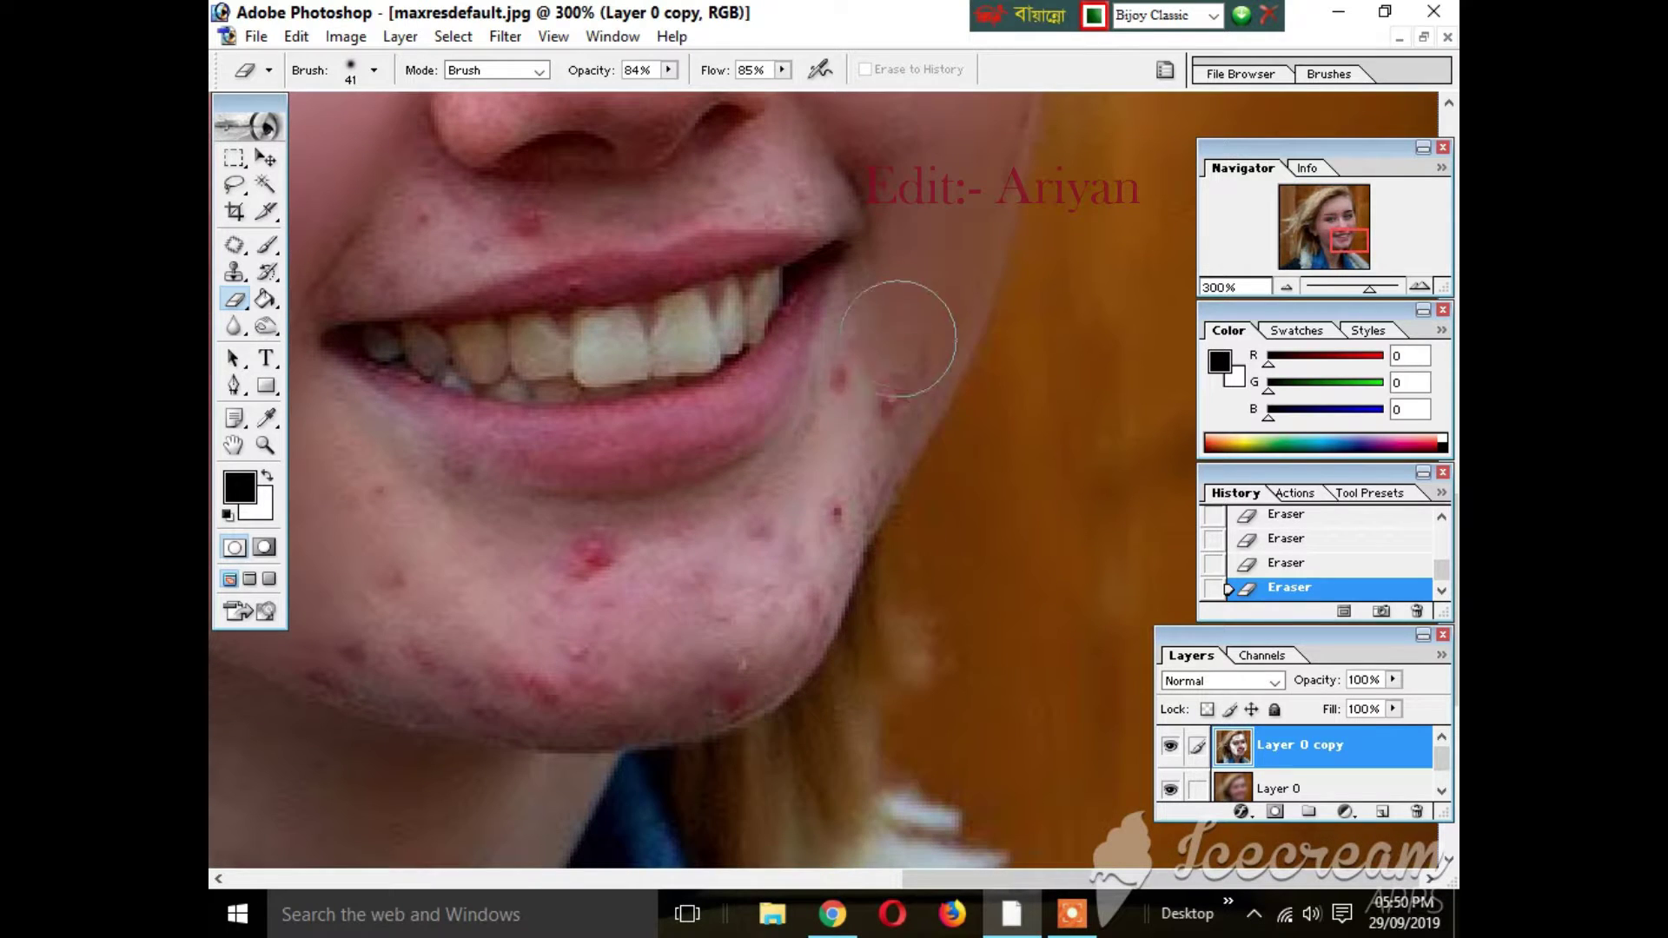
right_click(765, 556)
left_click_drag(819, 589, 803, 590)
left_click_drag(553, 565, 670, 574)
- Choose the soft 45 px eraser brush and erase the remaining blemishes across the chin and lower jaw
right_click(742, 564)
scroll(912, 772, "down", 1)
scroll(917, 776, "down", 5)
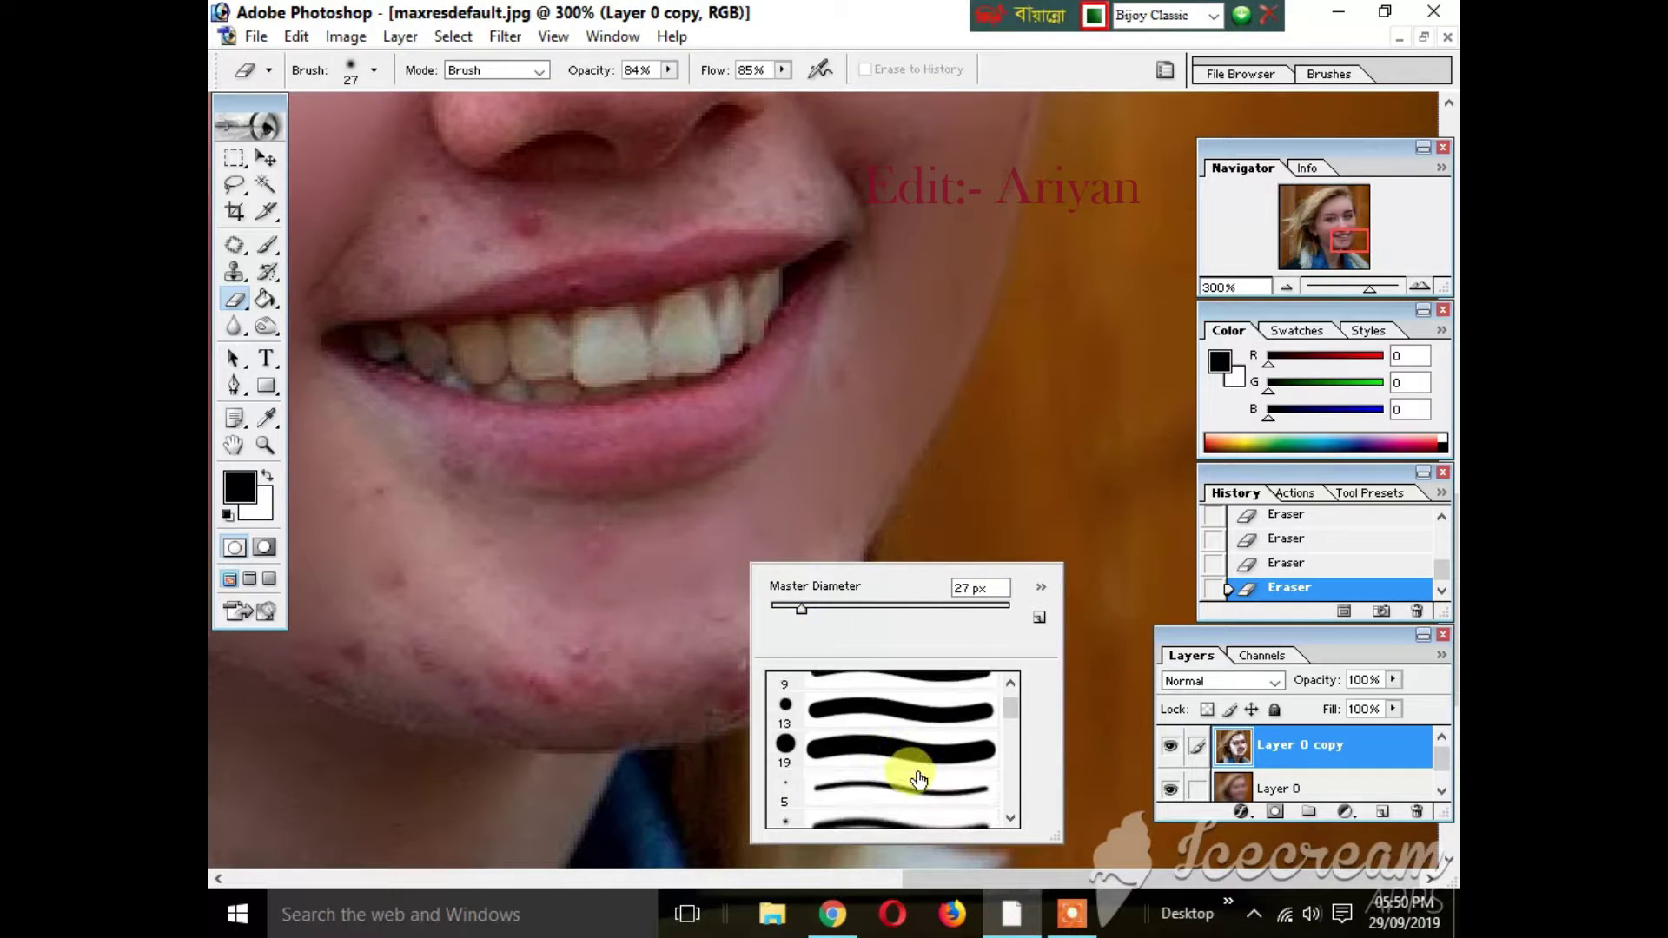
scroll(916, 773, "up", 1)
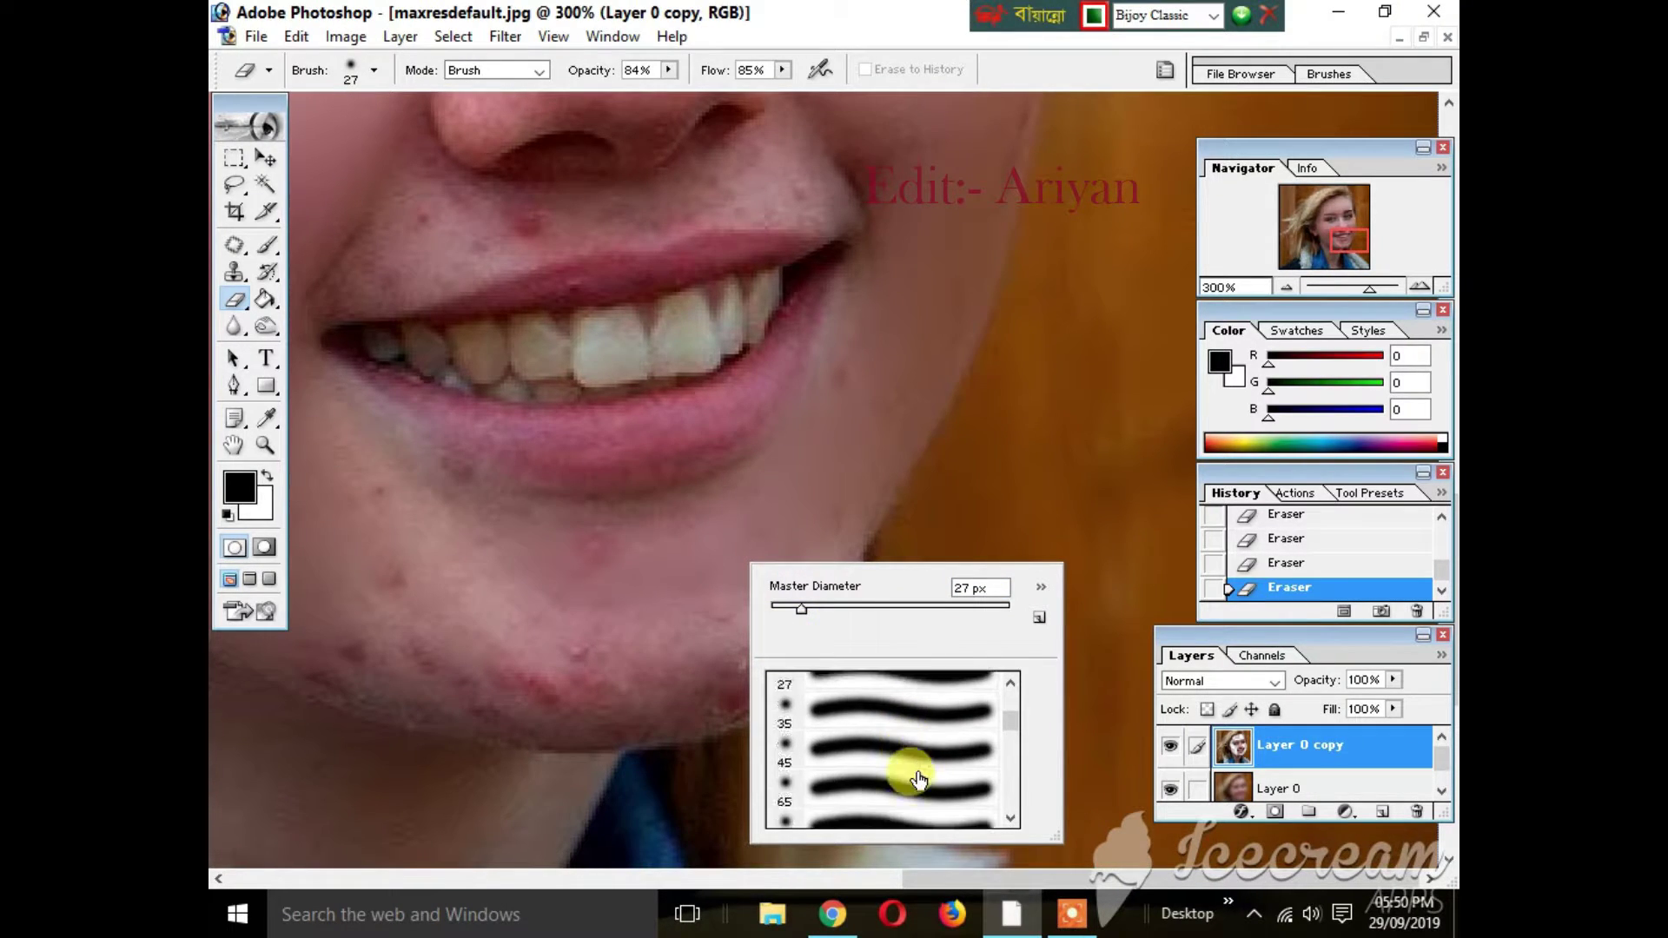
left_click(864, 742)
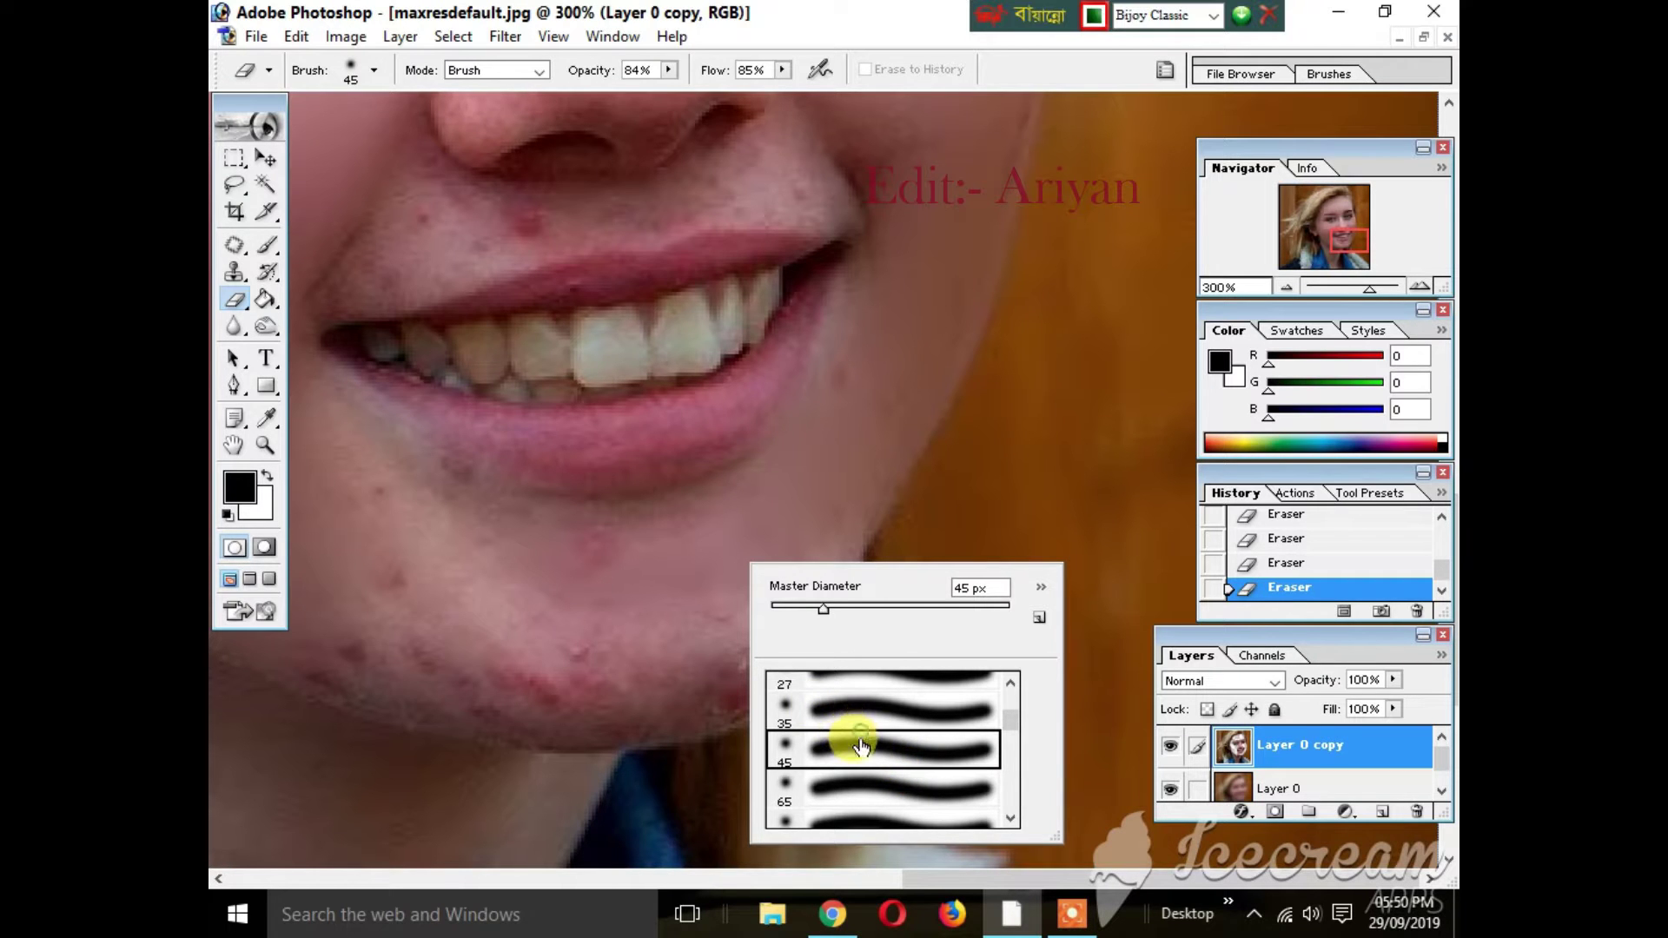
left_click(860, 745)
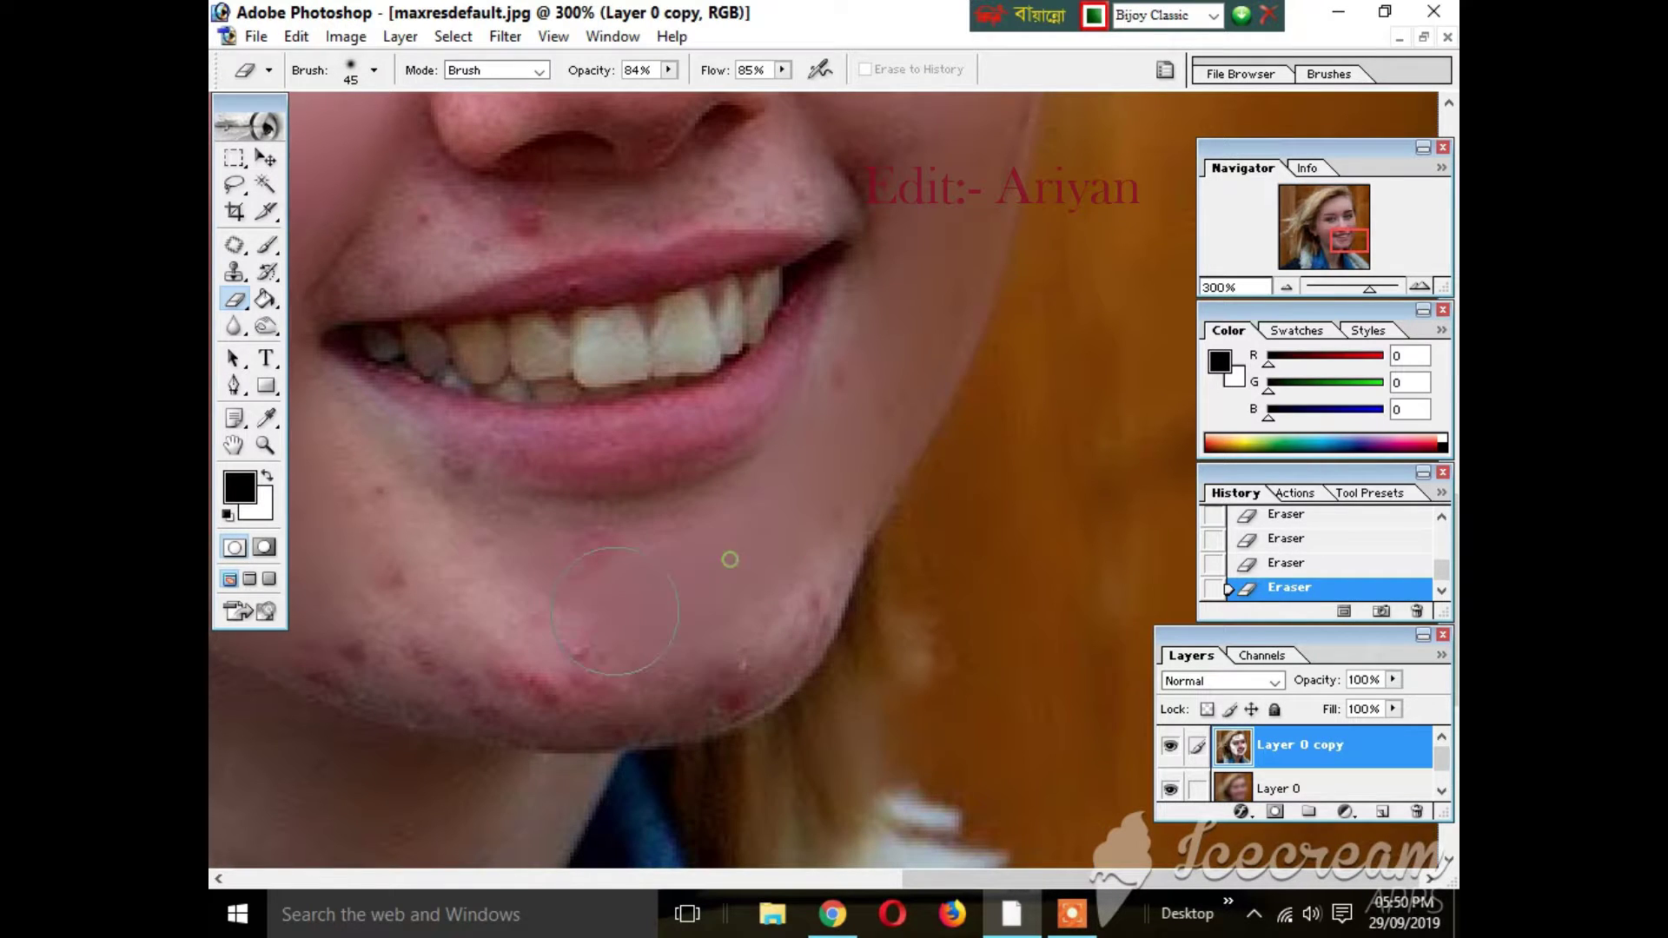
mouse_move(495, 604)
left_mouse_down()
mouse_move(575, 630)
mouse_move(475, 631)
mouse_move(579, 677)
mouse_move(717, 677)
mouse_move(799, 623)
mouse_move(810, 588)
left_mouse_up()
mouse_move(364, 497)
left_mouse_down()
mouse_move(415, 542)
mouse_move(365, 608)
mouse_move(428, 651)
mouse_move(420, 681)
mouse_move(560, 566)
left_mouse_up()
- Reduce the eraser brush to 14 px and erase the red spots on the skin between the nose and upper lip
right_click(619, 383)
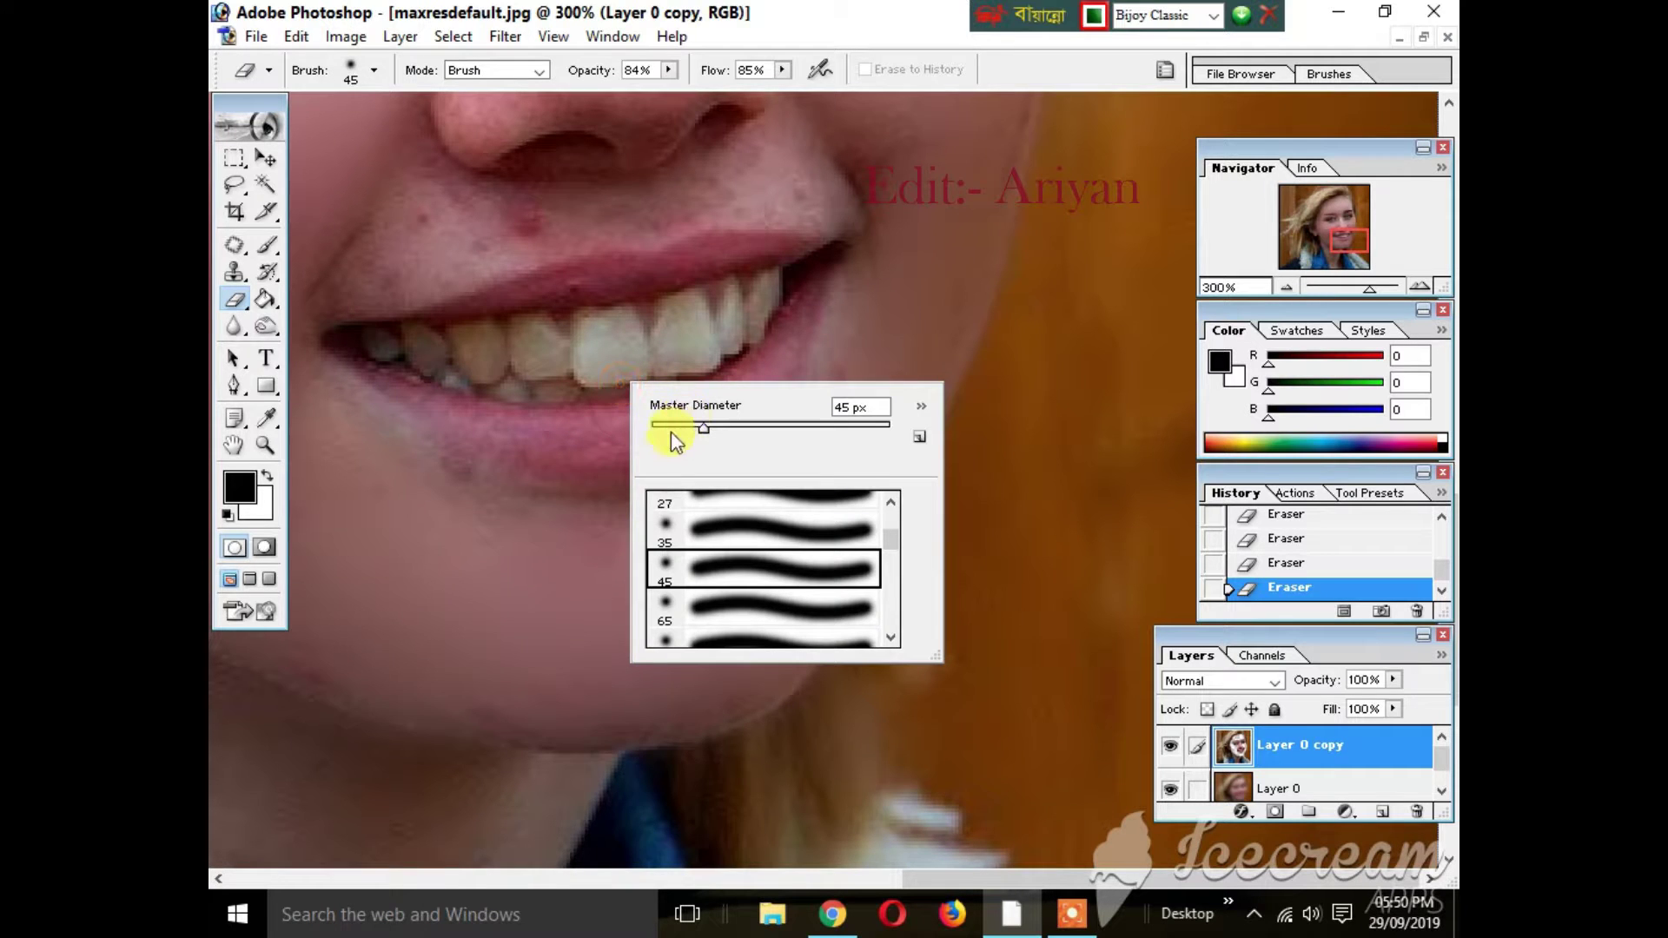
left_click_drag(666, 428, 667, 428)
left_click_drag(402, 211, 538, 229)
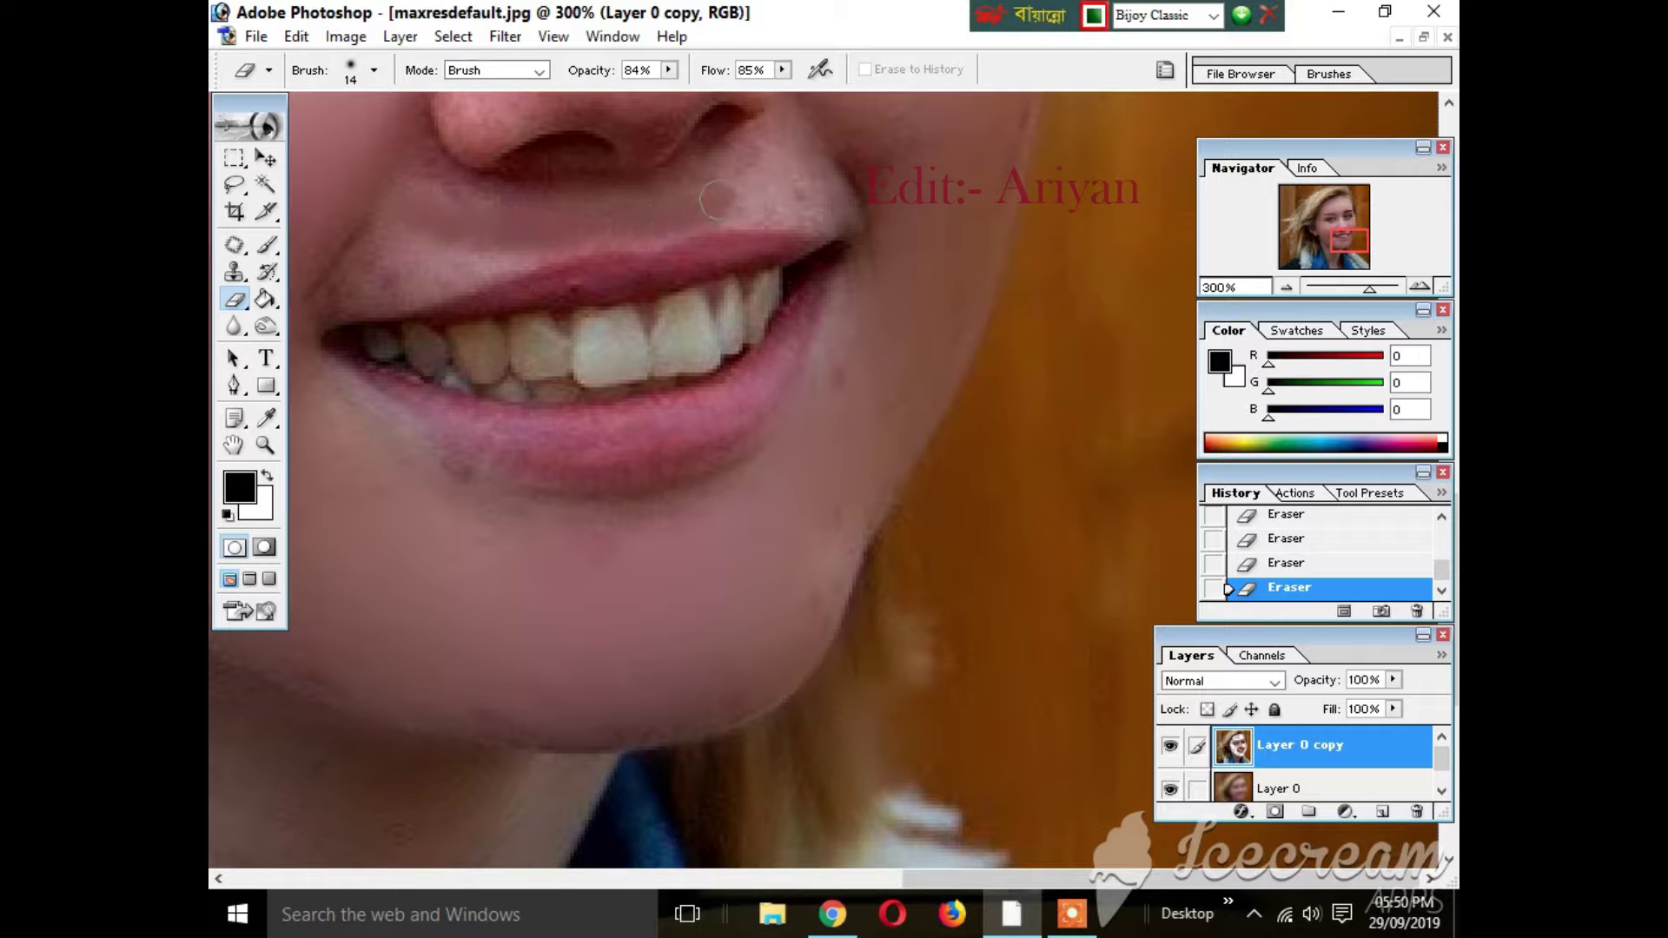
- Lower the eraser to 69% opacity and 63% flow, enlarge it to 37 px, and smooth the skin above the upper lip
right_click(794, 158)
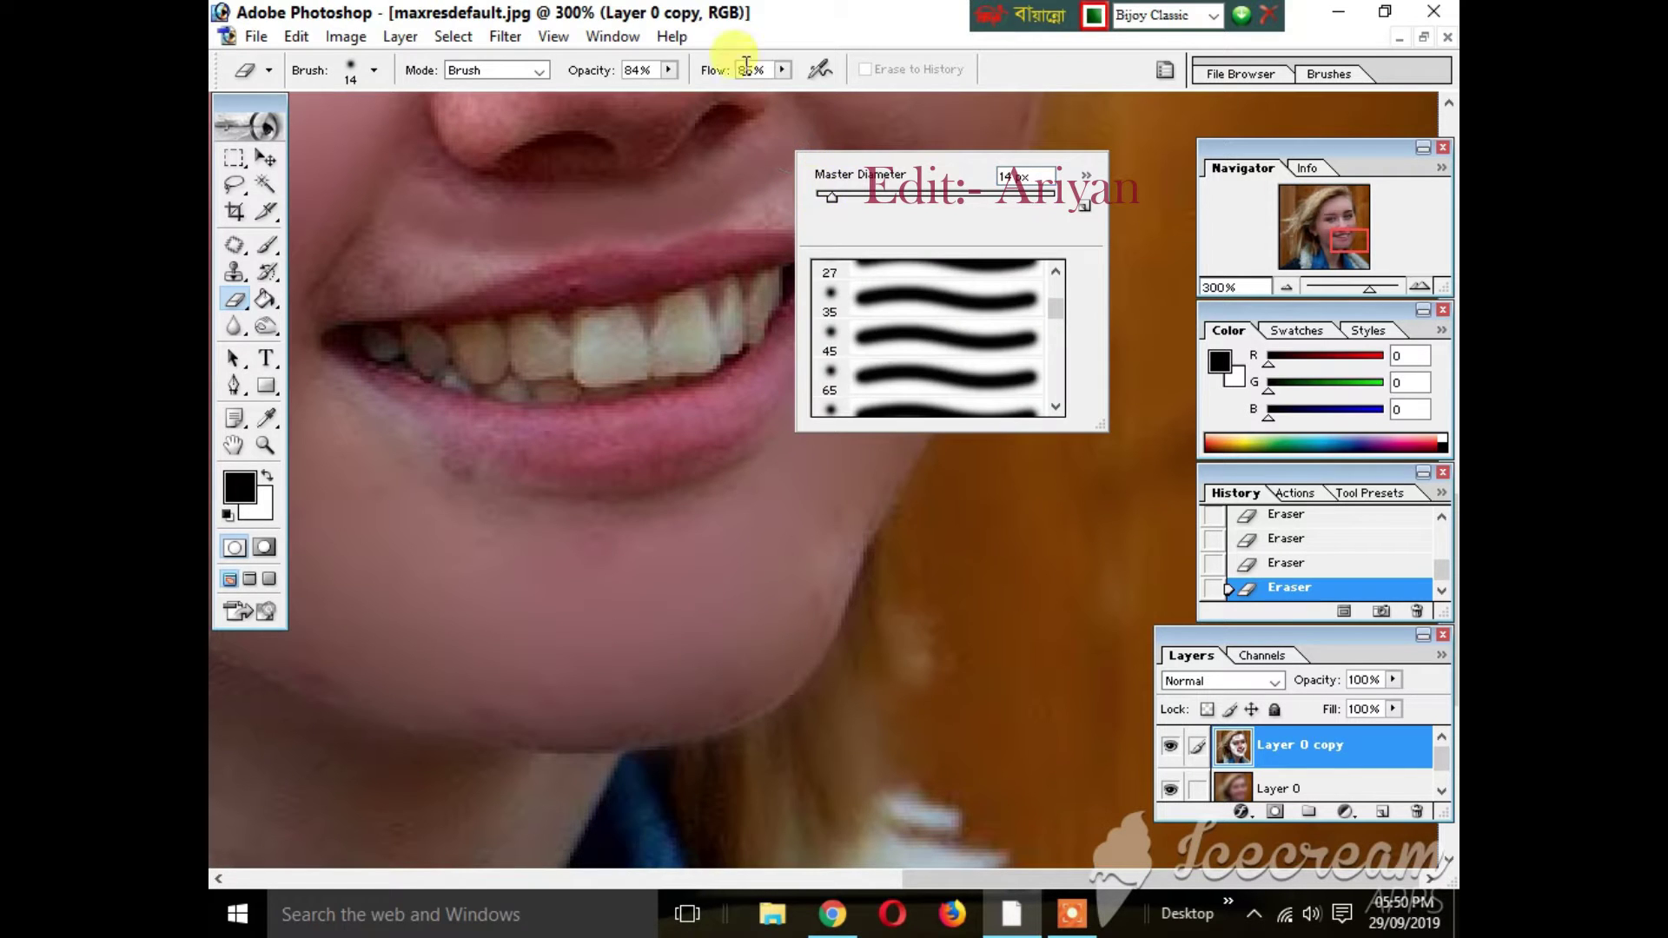
left_click_drag(783, 72, 652, 84)
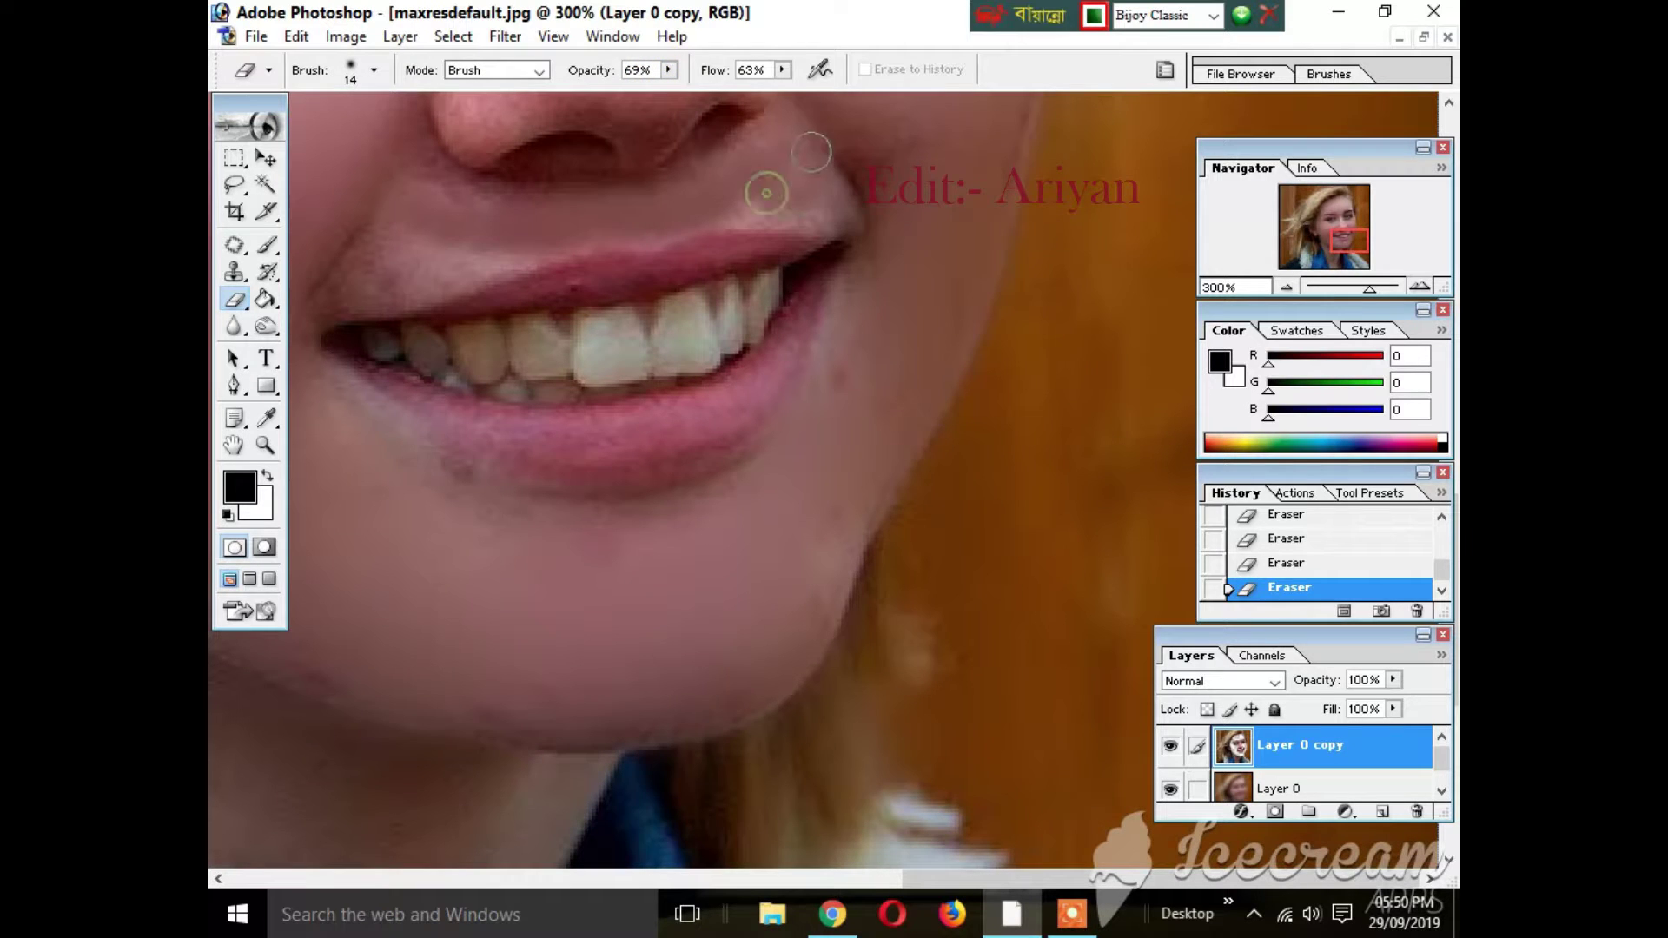
right_click(805, 186)
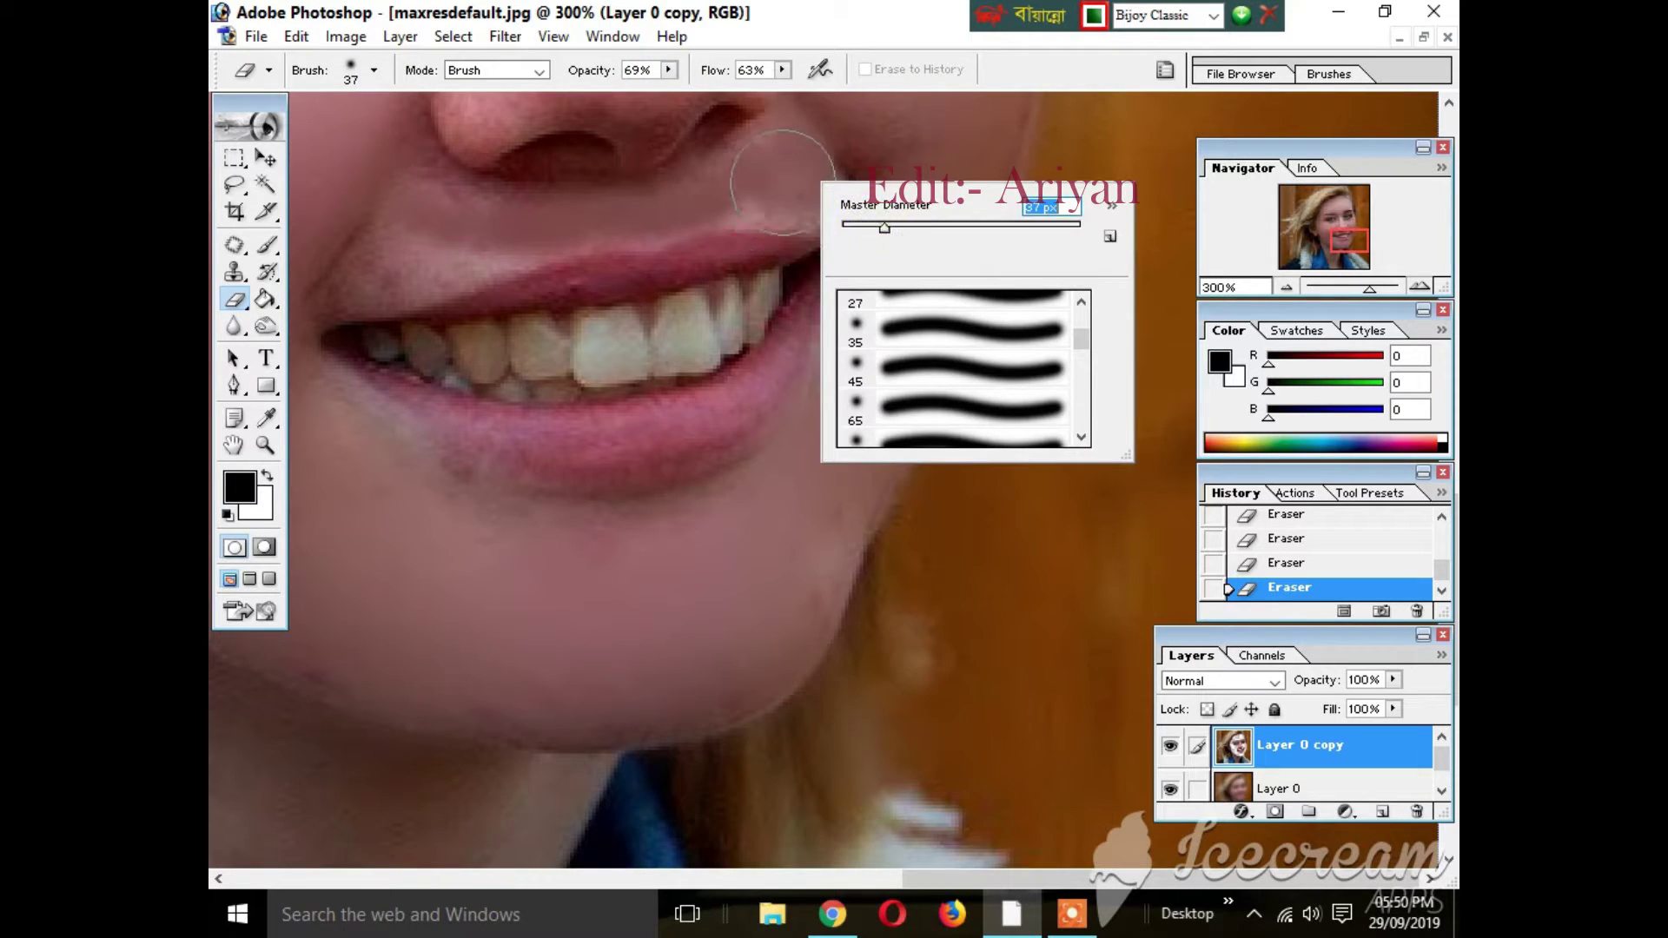
key("Return")
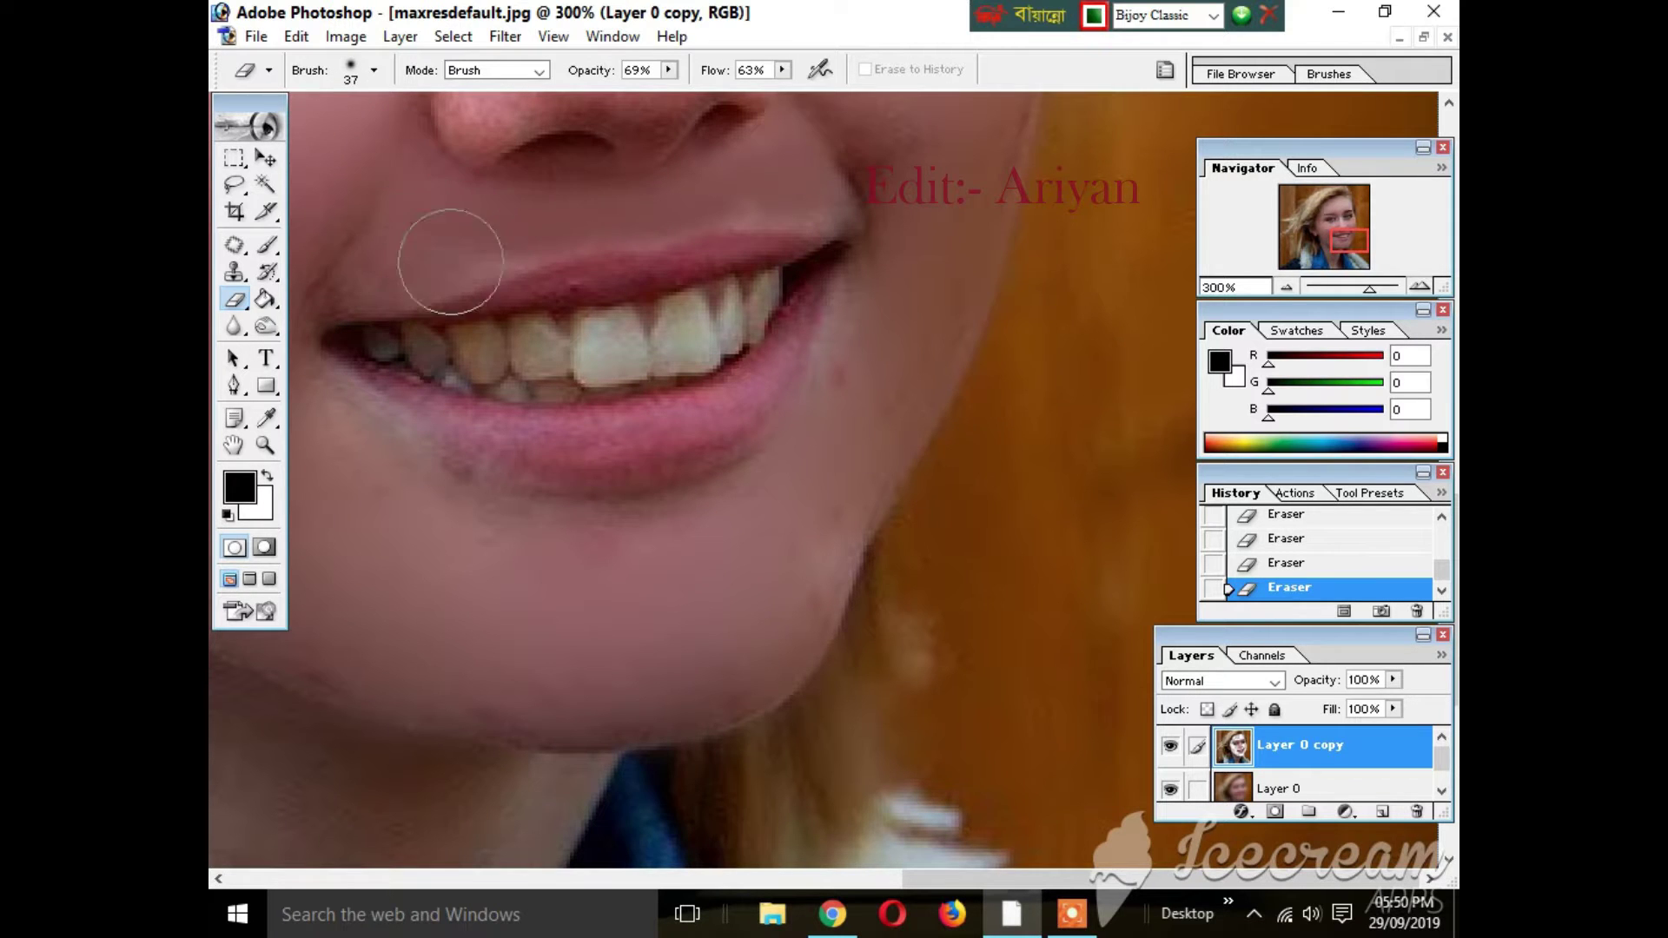
- Erase the remaining uneven skin on the nose and the cheek beside it
scroll(786, 391, "up", 4)
scroll(791, 415, "up", 2)
mouse_move(506, 441)
left_mouse_down()
mouse_move(487, 536)
mouse_move(555, 530)
mouse_move(635, 442)
mouse_move(595, 371)
mouse_move(598, 512)
mouse_move(551, 324)
mouse_move(664, 530)
left_mouse_up()
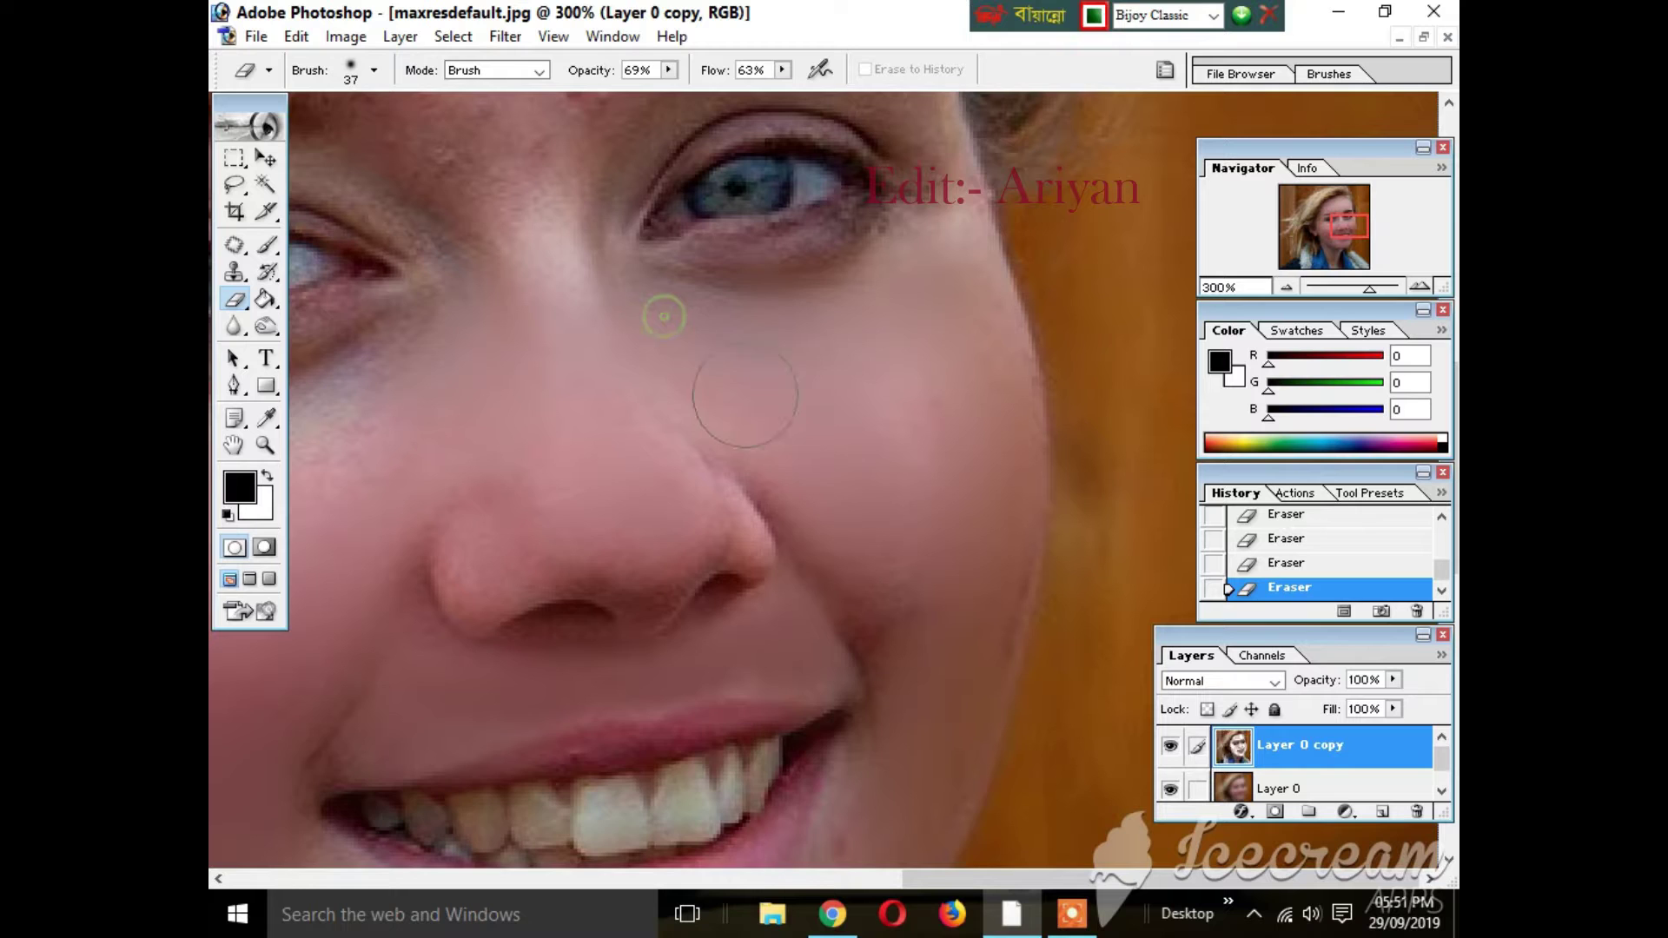
- Set the eraser brush to 18 px and smooth the skin around the far eye and between the eyebrows
scroll(608, 317, "up", 3)
scroll(564, 317, "up", 1)
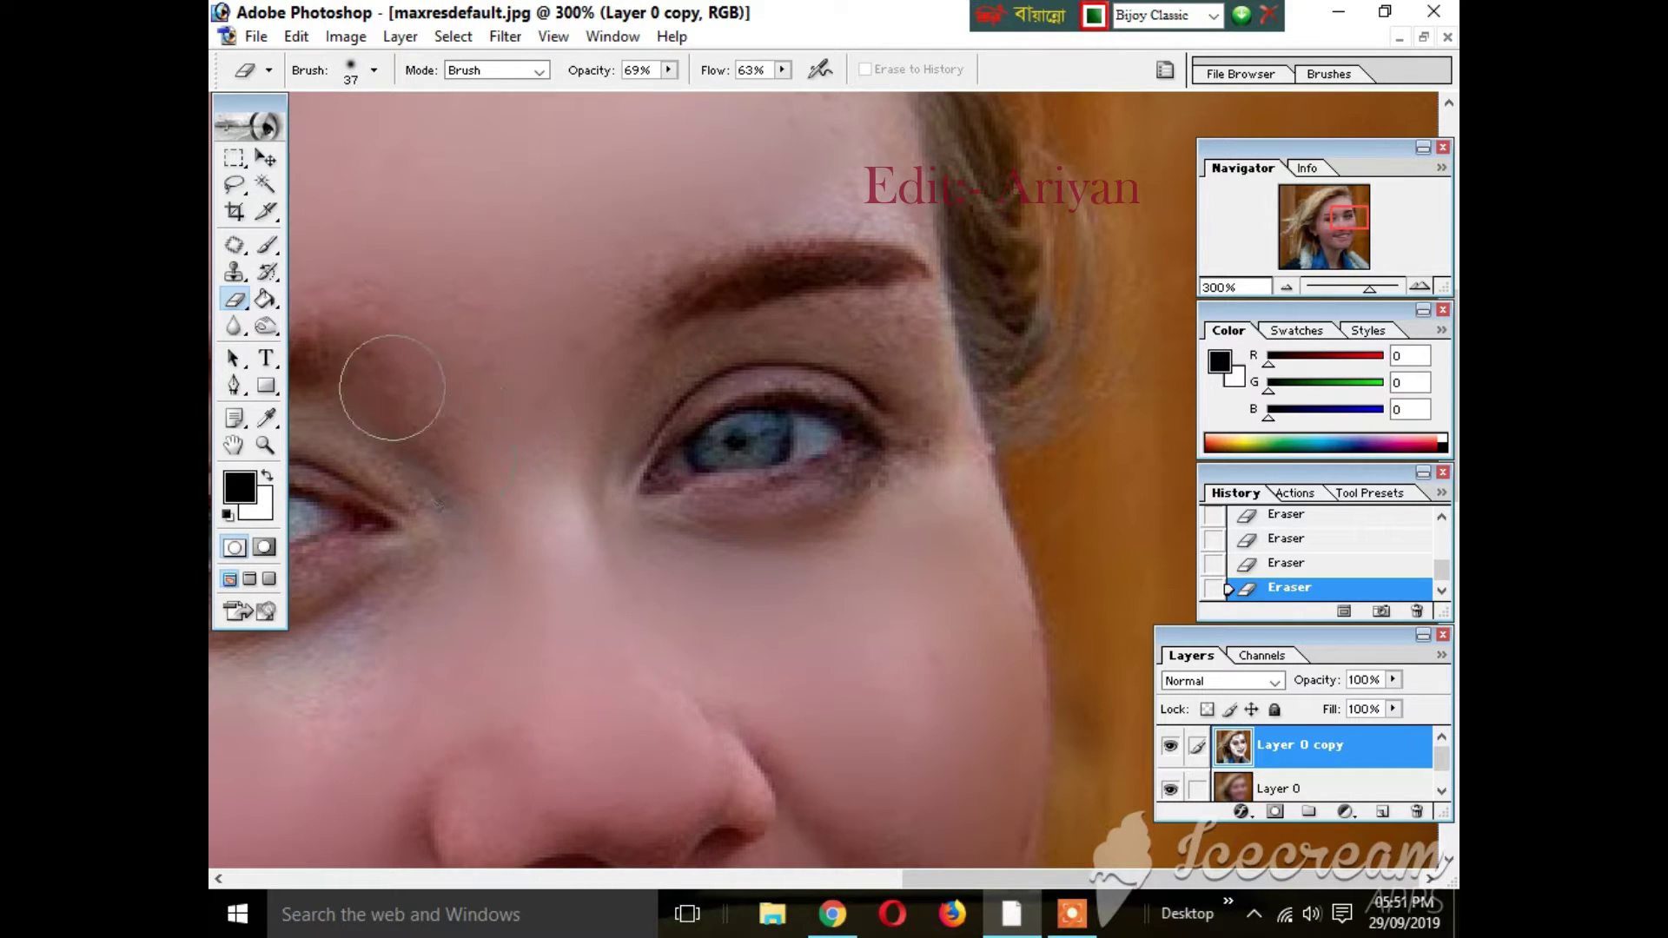
right_click(787, 356)
left_click(839, 404)
left_click(677, 374)
mouse_move(700, 362)
left_mouse_down()
mouse_move(856, 320)
mouse_move(939, 370)
mouse_move(916, 372)
mouse_move(900, 331)
mouse_move(921, 350)
mouse_move(933, 404)
mouse_move(919, 415)
mouse_move(941, 423)
mouse_move(958, 475)
mouse_move(950, 424)
mouse_move(895, 471)
mouse_move(708, 507)
left_mouse_up()
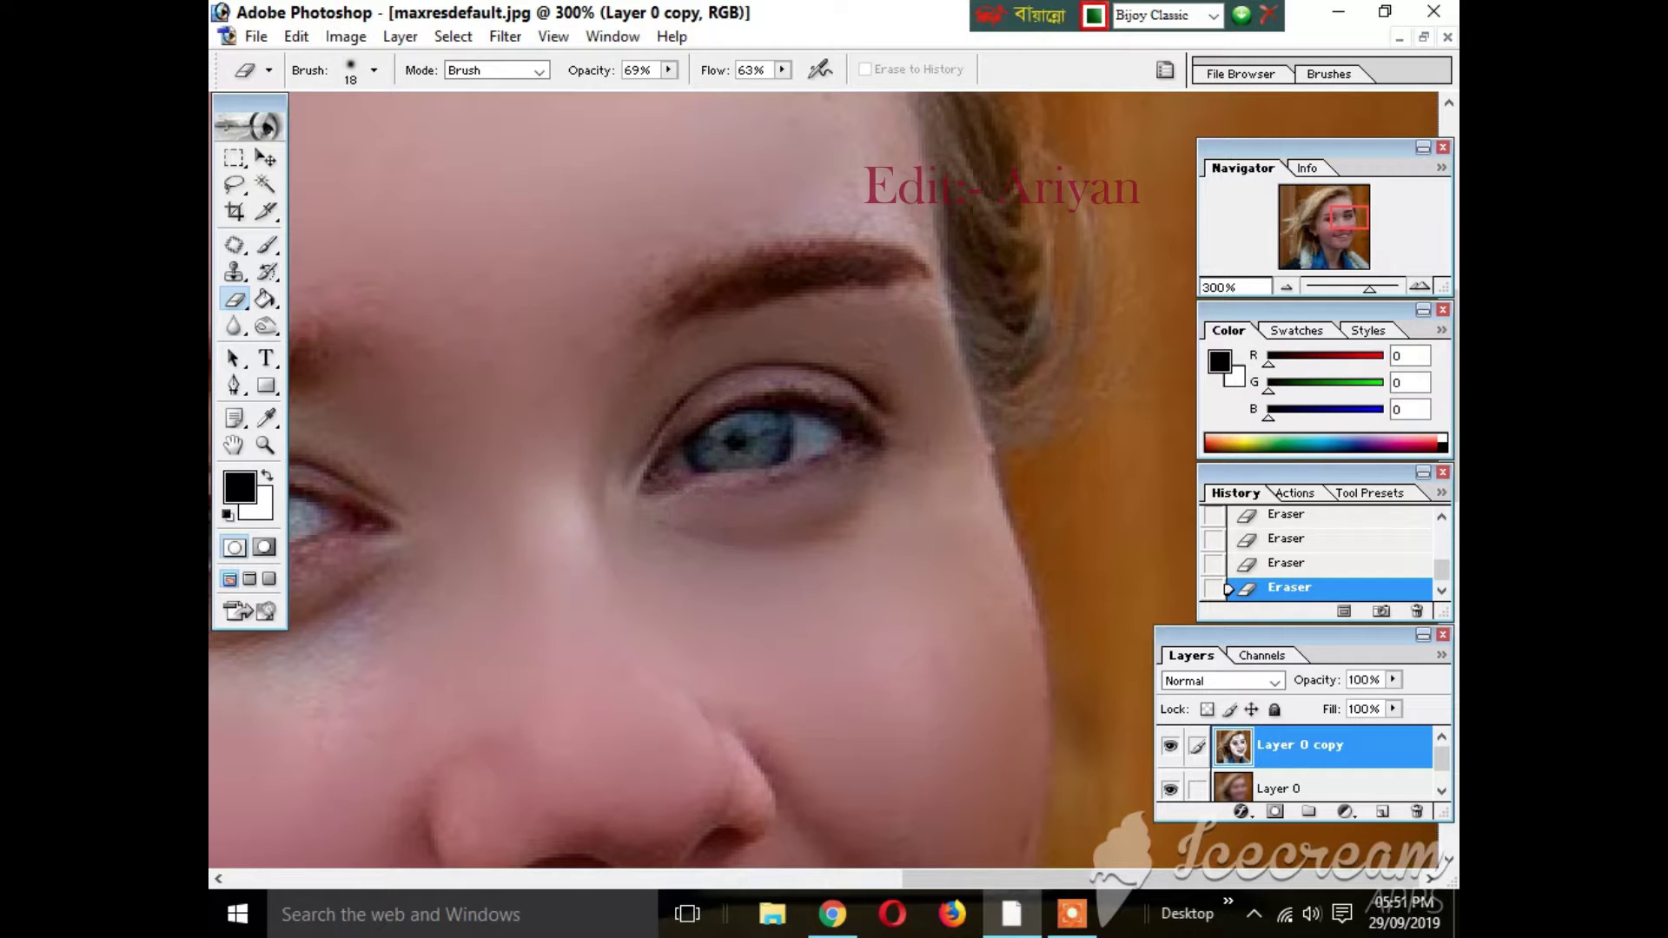
- Erase the skin flaws around the near eye, from the temple and outer eyebrow to the spots below the lower lid
left_click_drag(1354, 223, 1336, 219)
mouse_move(675, 520)
left_mouse_down()
mouse_move(559, 601)
mouse_move(538, 538)
left_mouse_up()
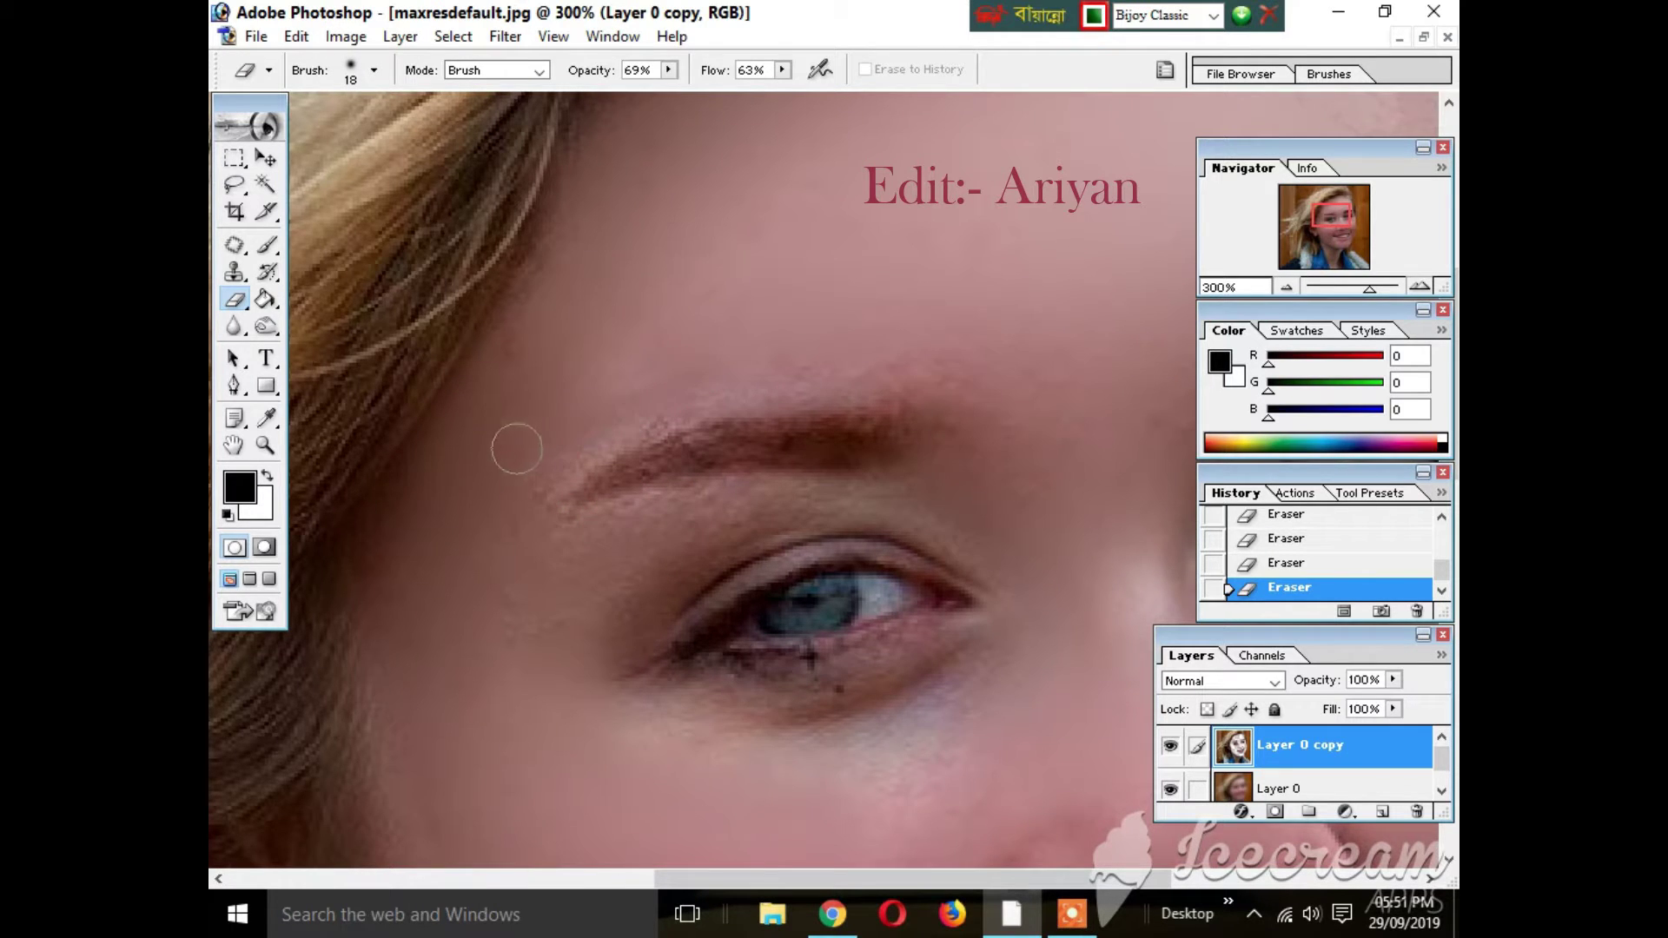
scroll(794, 514, "down", 3)
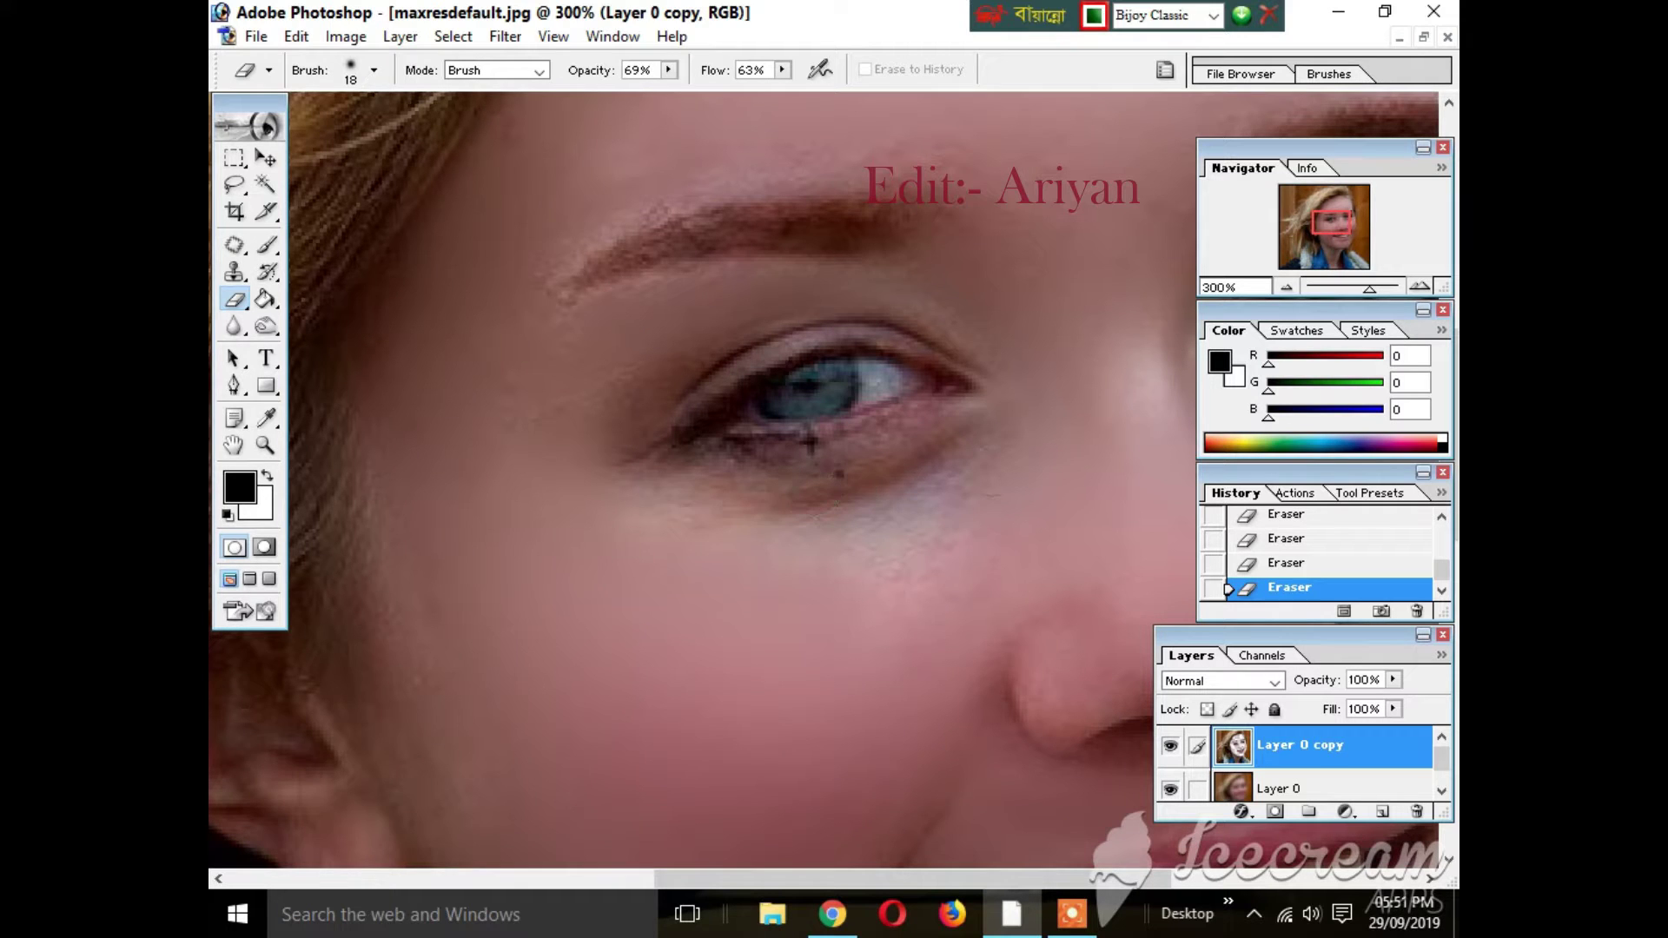
left_click(825, 482)
left_click_drag(1004, 513, 821, 531)
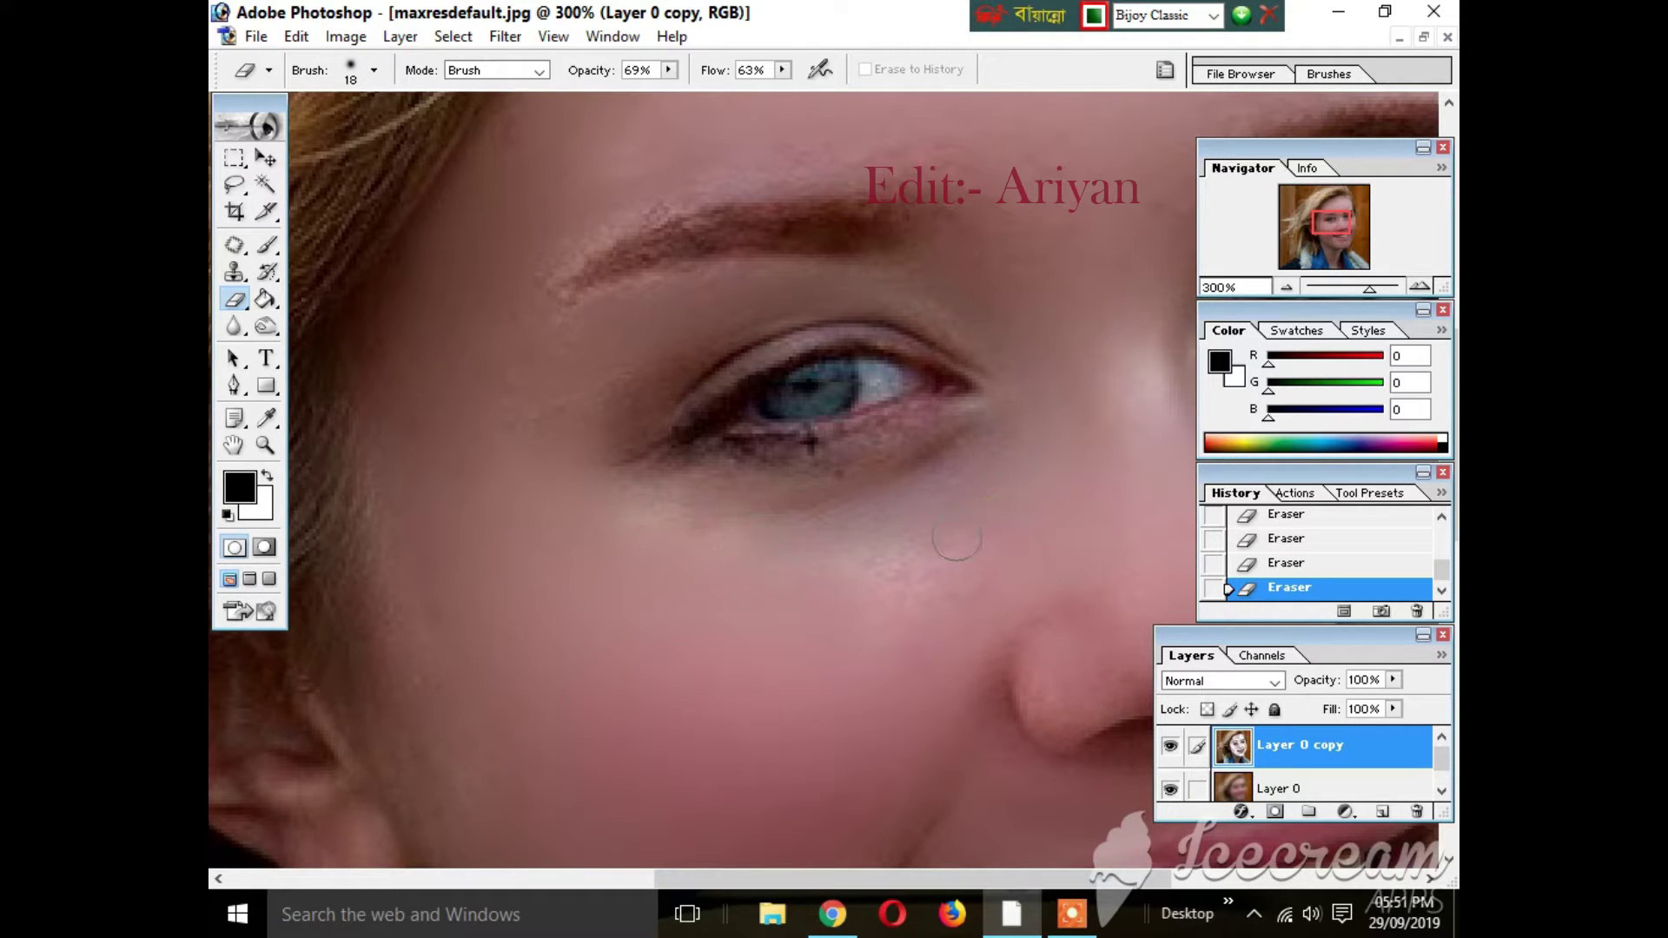
- Enlarge the eraser brush to 39 px and smooth the near cheek below the eye
right_click(827, 539)
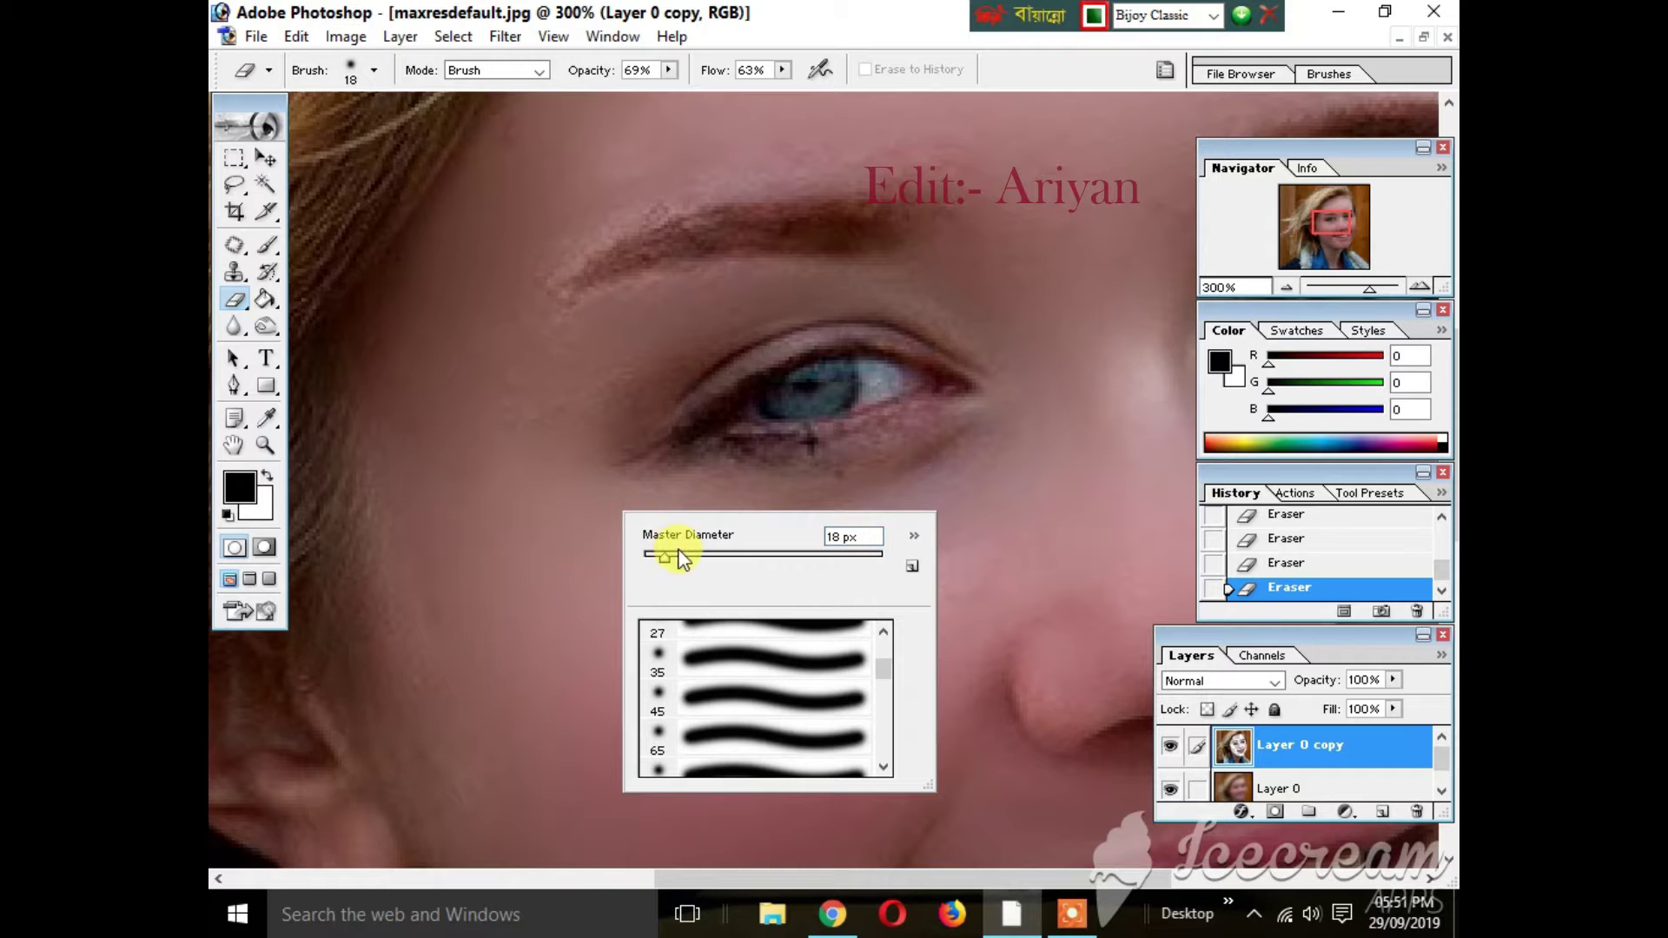
left_click(566, 524)
left_click_drag(732, 560, 894, 566)
scroll(1110, 436, "down", 3)
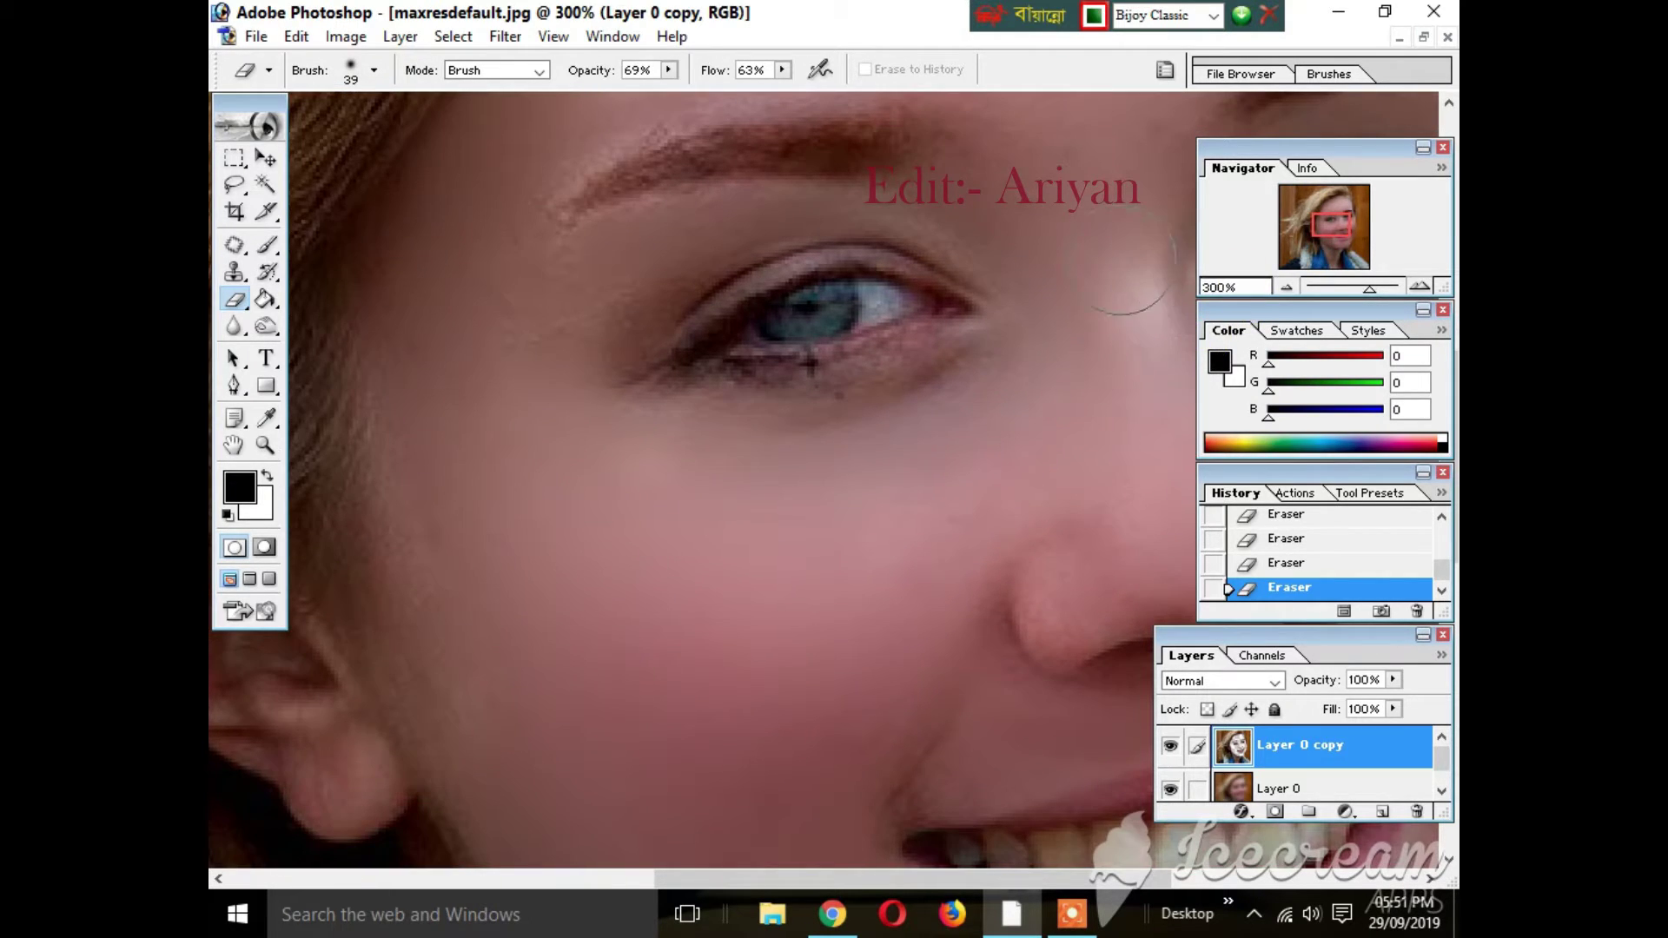
- Fit the whole portrait in view and apply Levels to the duplicate layer with the black input level at 11
left_click(1241, 287)
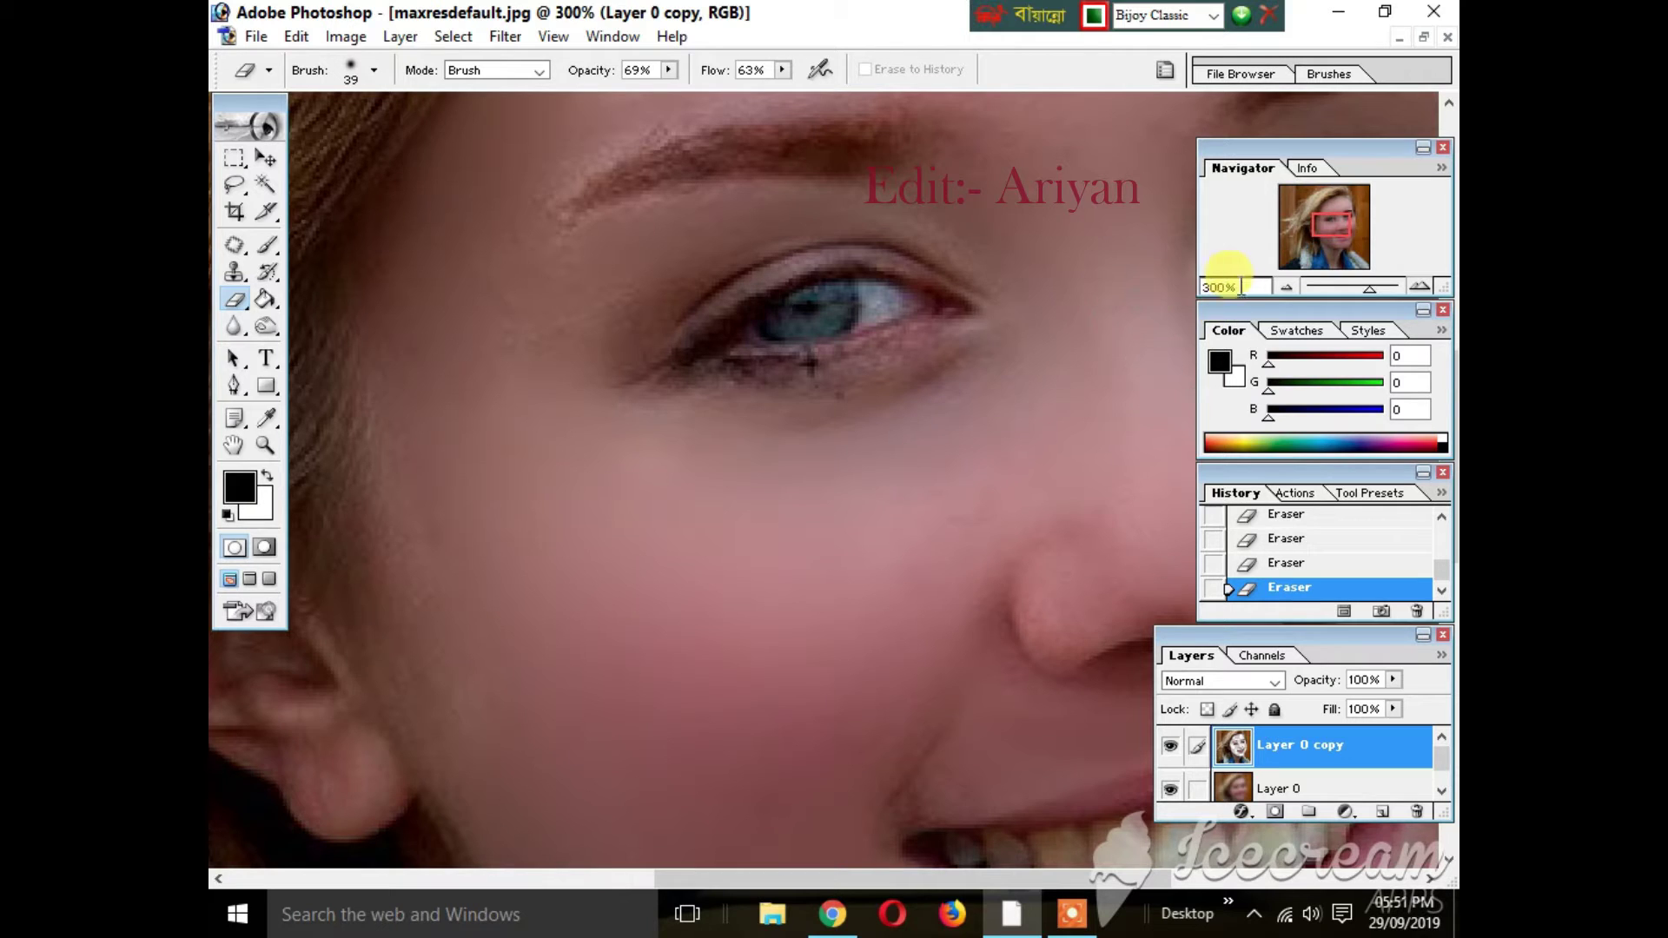
left_click(1290, 284)
left_click(1291, 284)
left_click(1291, 284)
key("ctrl+l")
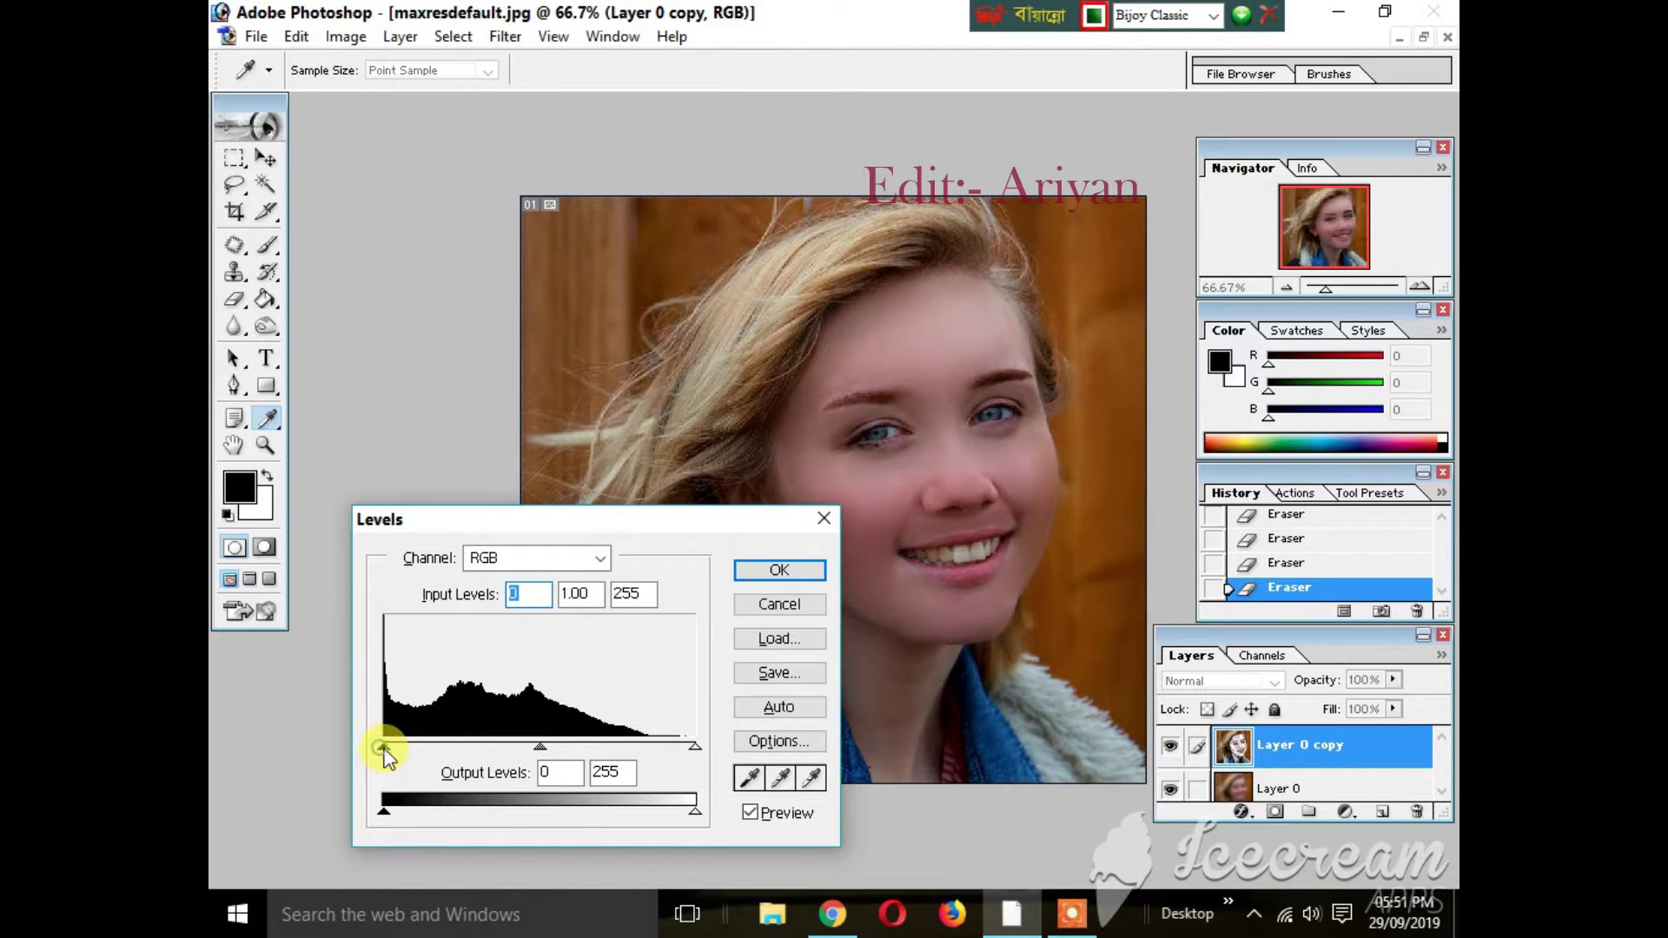
left_click_drag(394, 747, 398, 744)
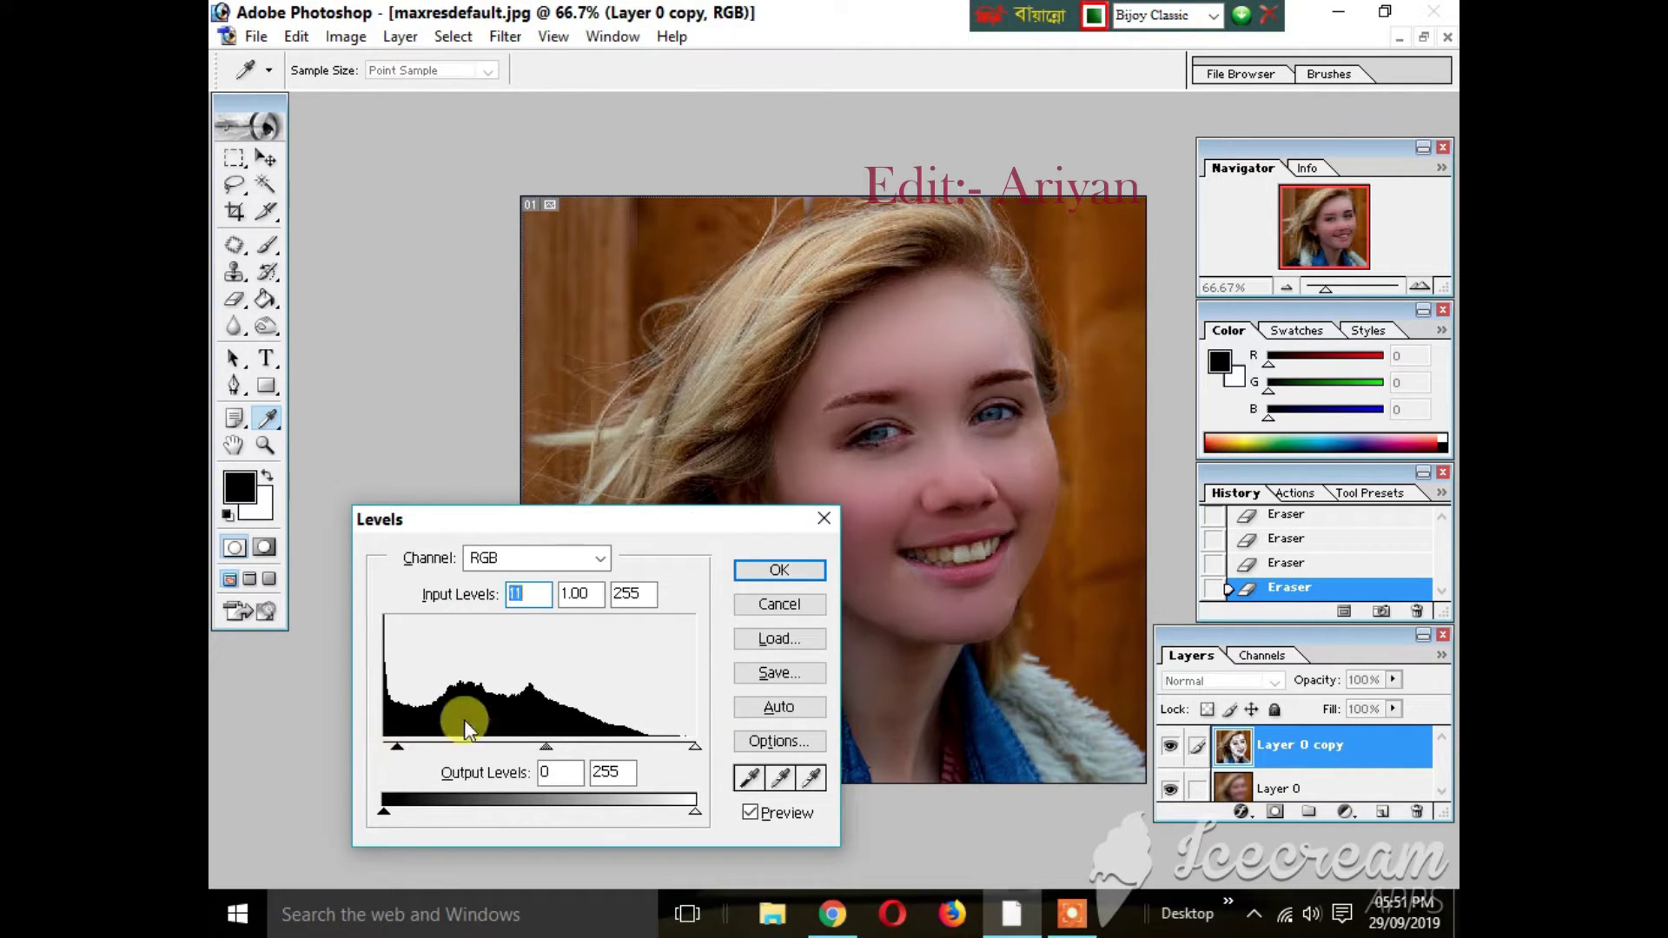
left_click(780, 570)
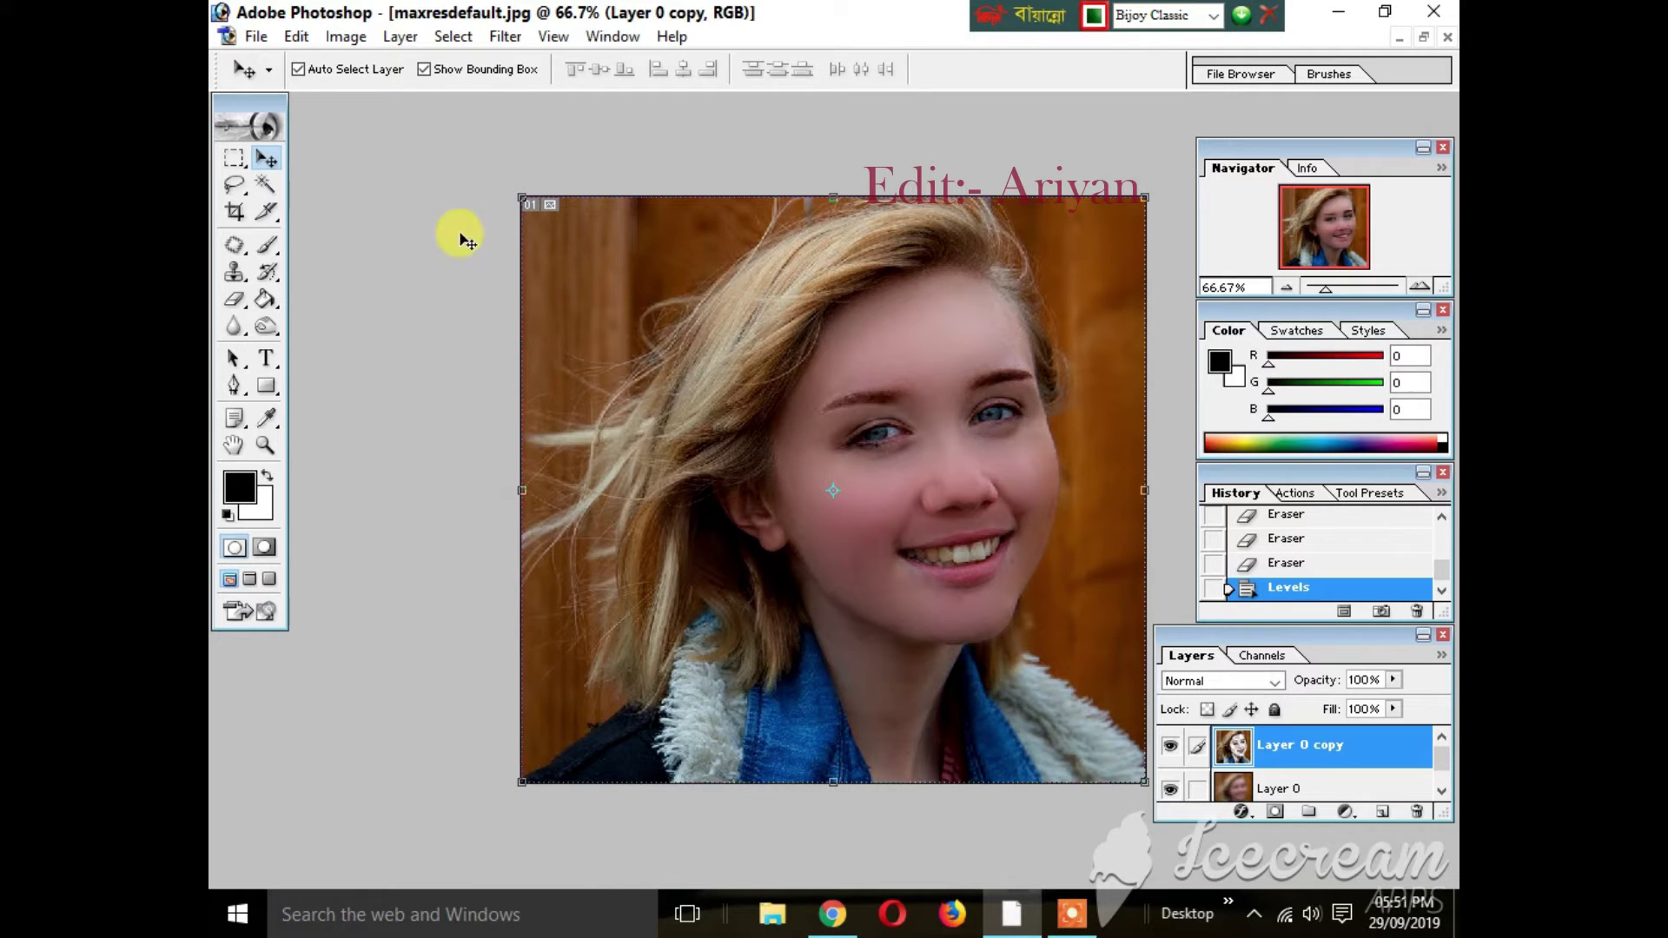
- Apply Brightness/Contrast to the duplicate layer with brightness +3 and contrast +12
left_click(344, 36)
mouse_move(373, 106)
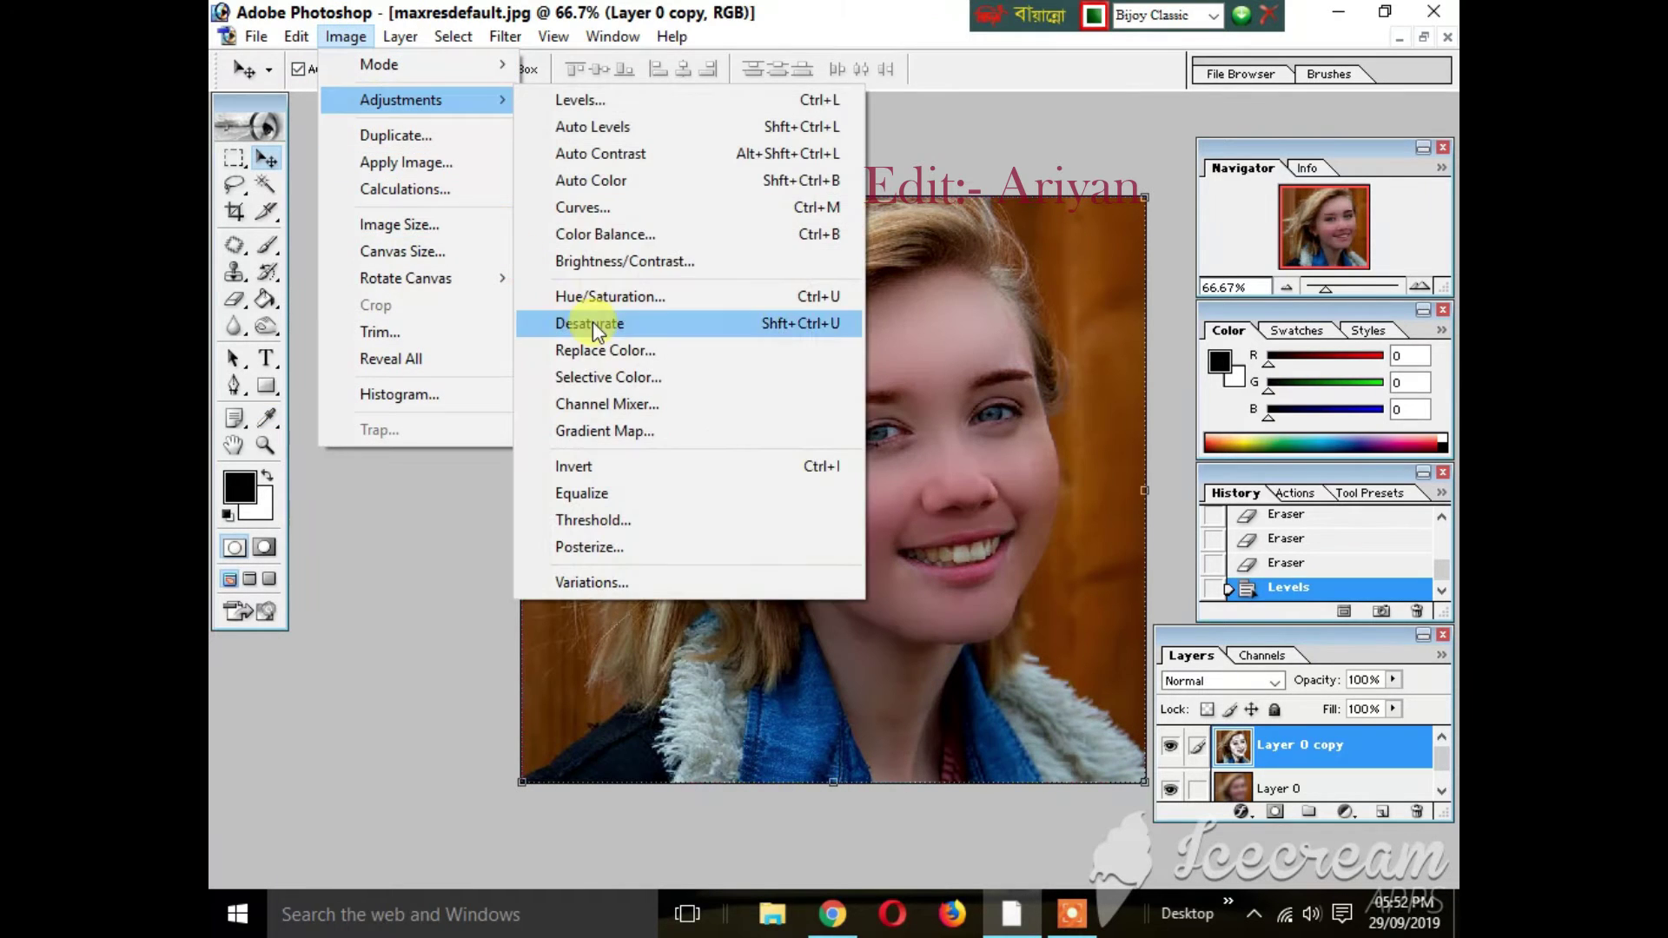
left_click(626, 257)
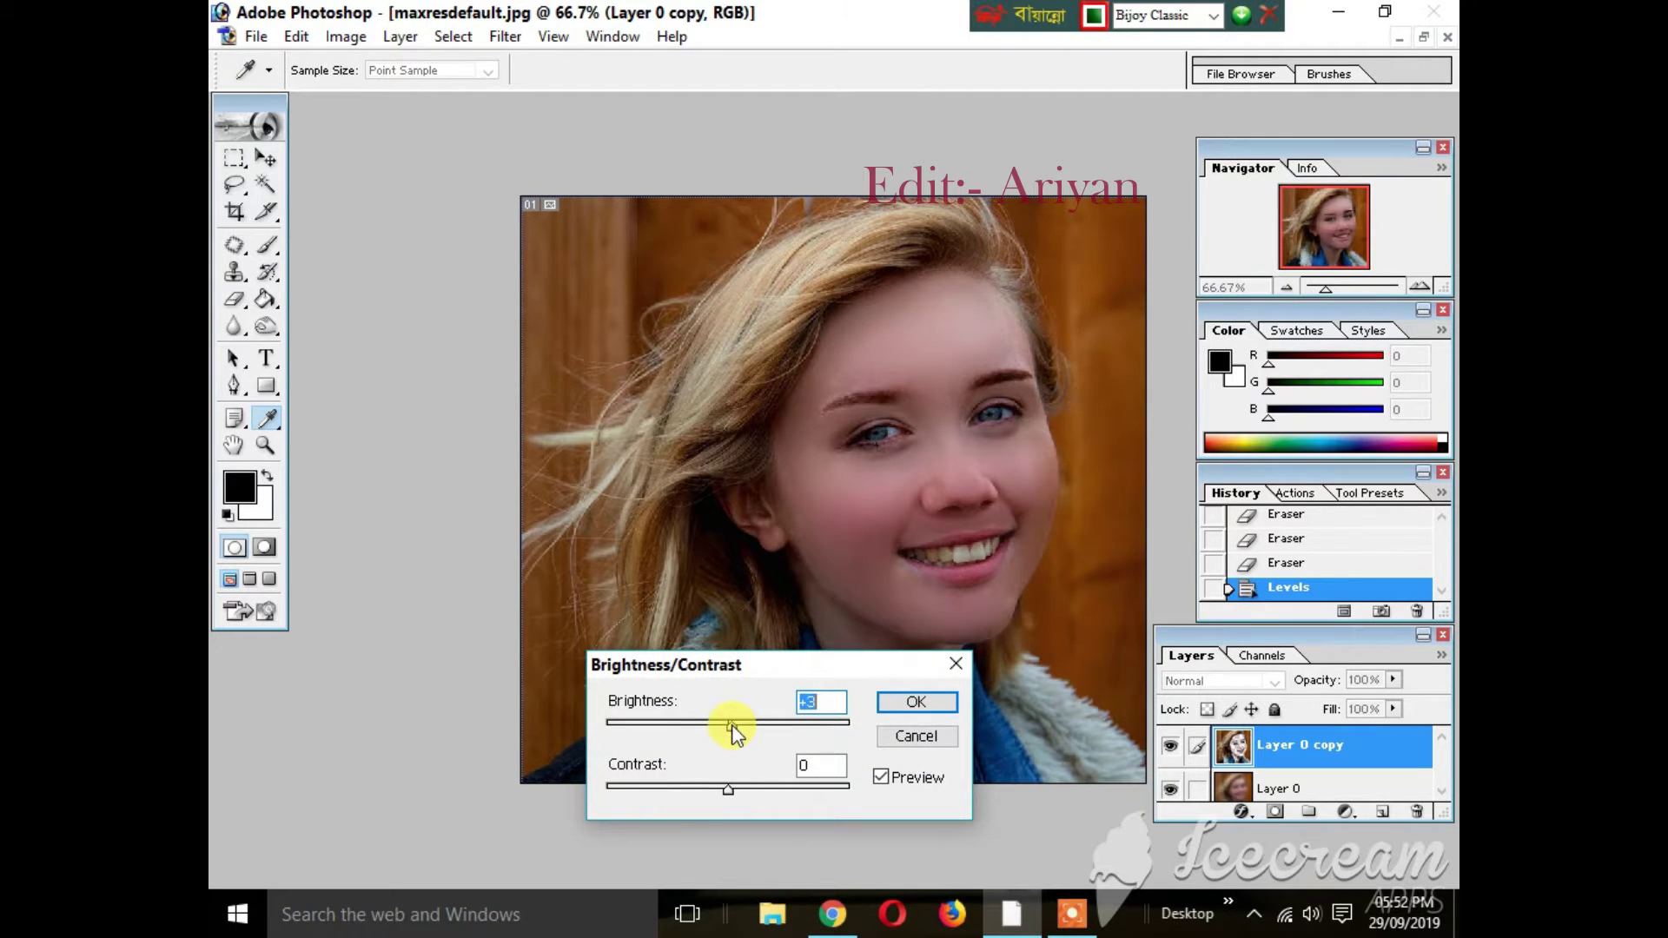
left_click_drag(730, 789, 736, 787)
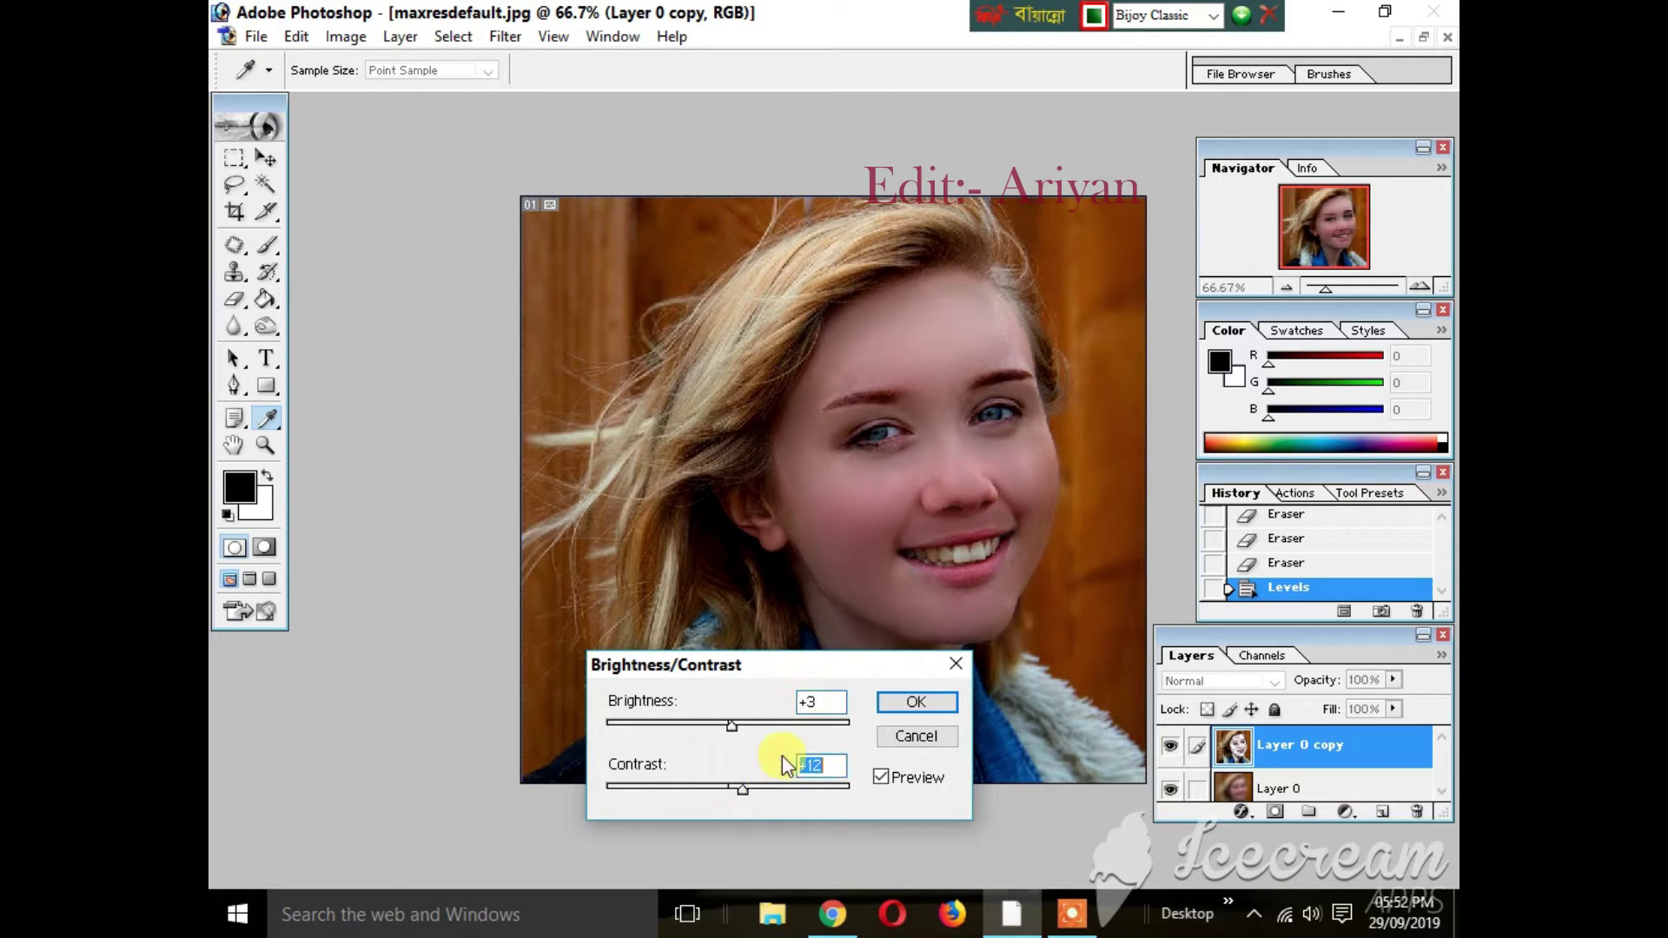
left_click(918, 706)
key("v")
- Brighten the duplicate layer with an RGB Curves point at input 173 and output 182
key("ctrl+m")
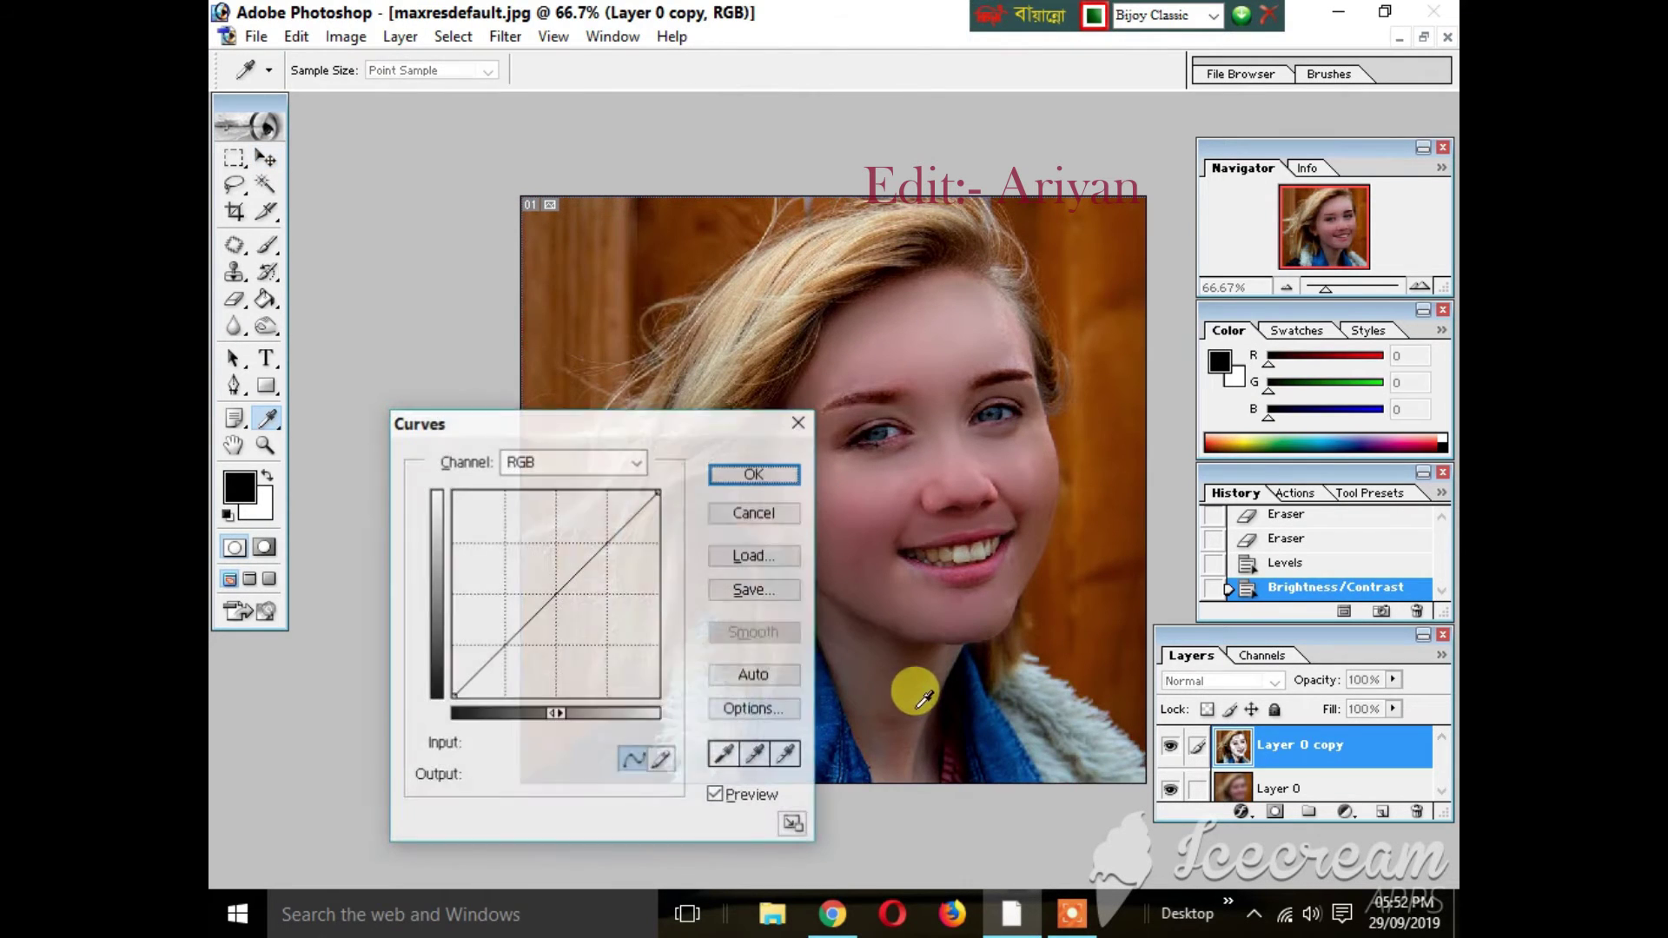
left_click_drag(550, 598, 550, 588)
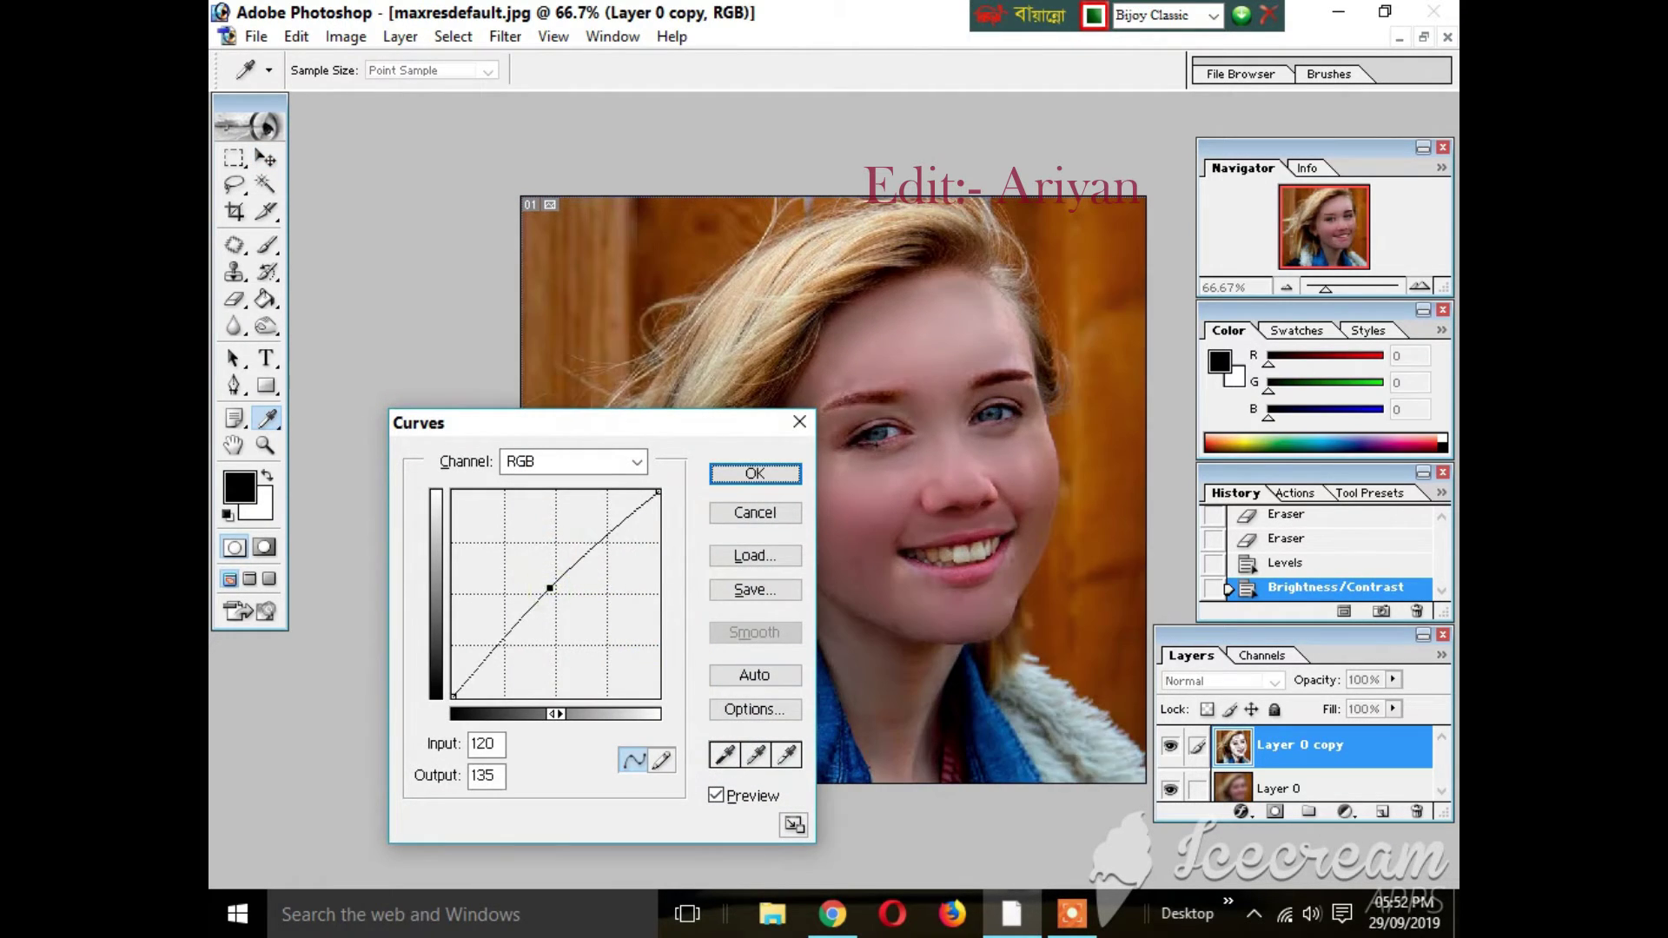
key("ctrl+z")
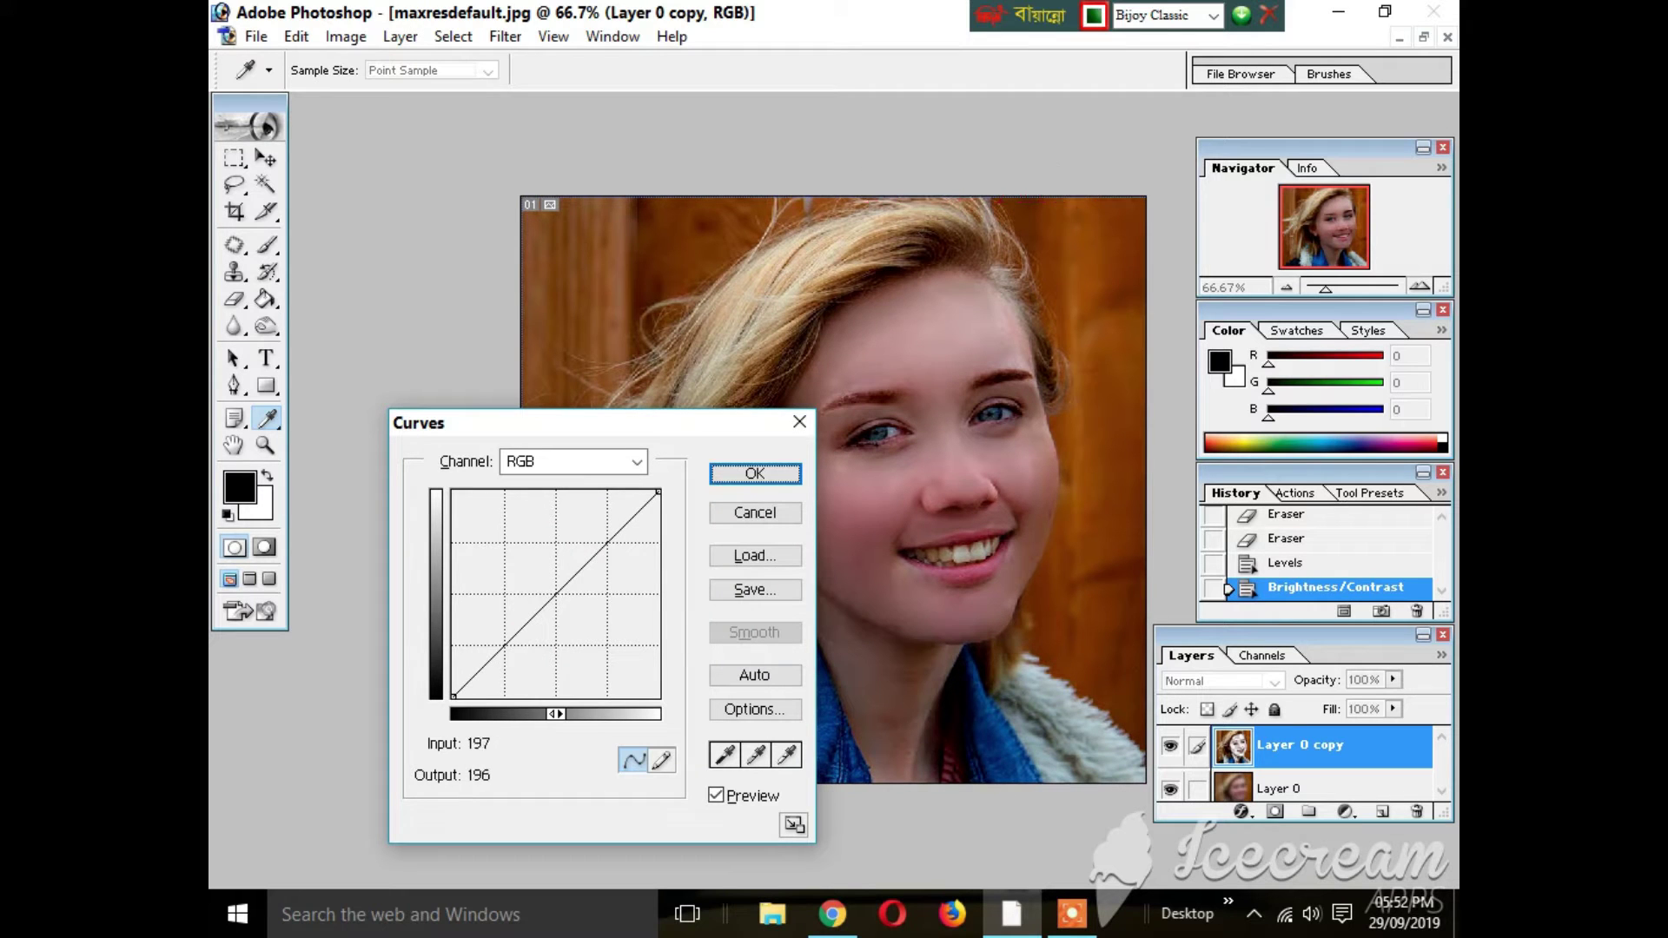
left_click(592, 550)
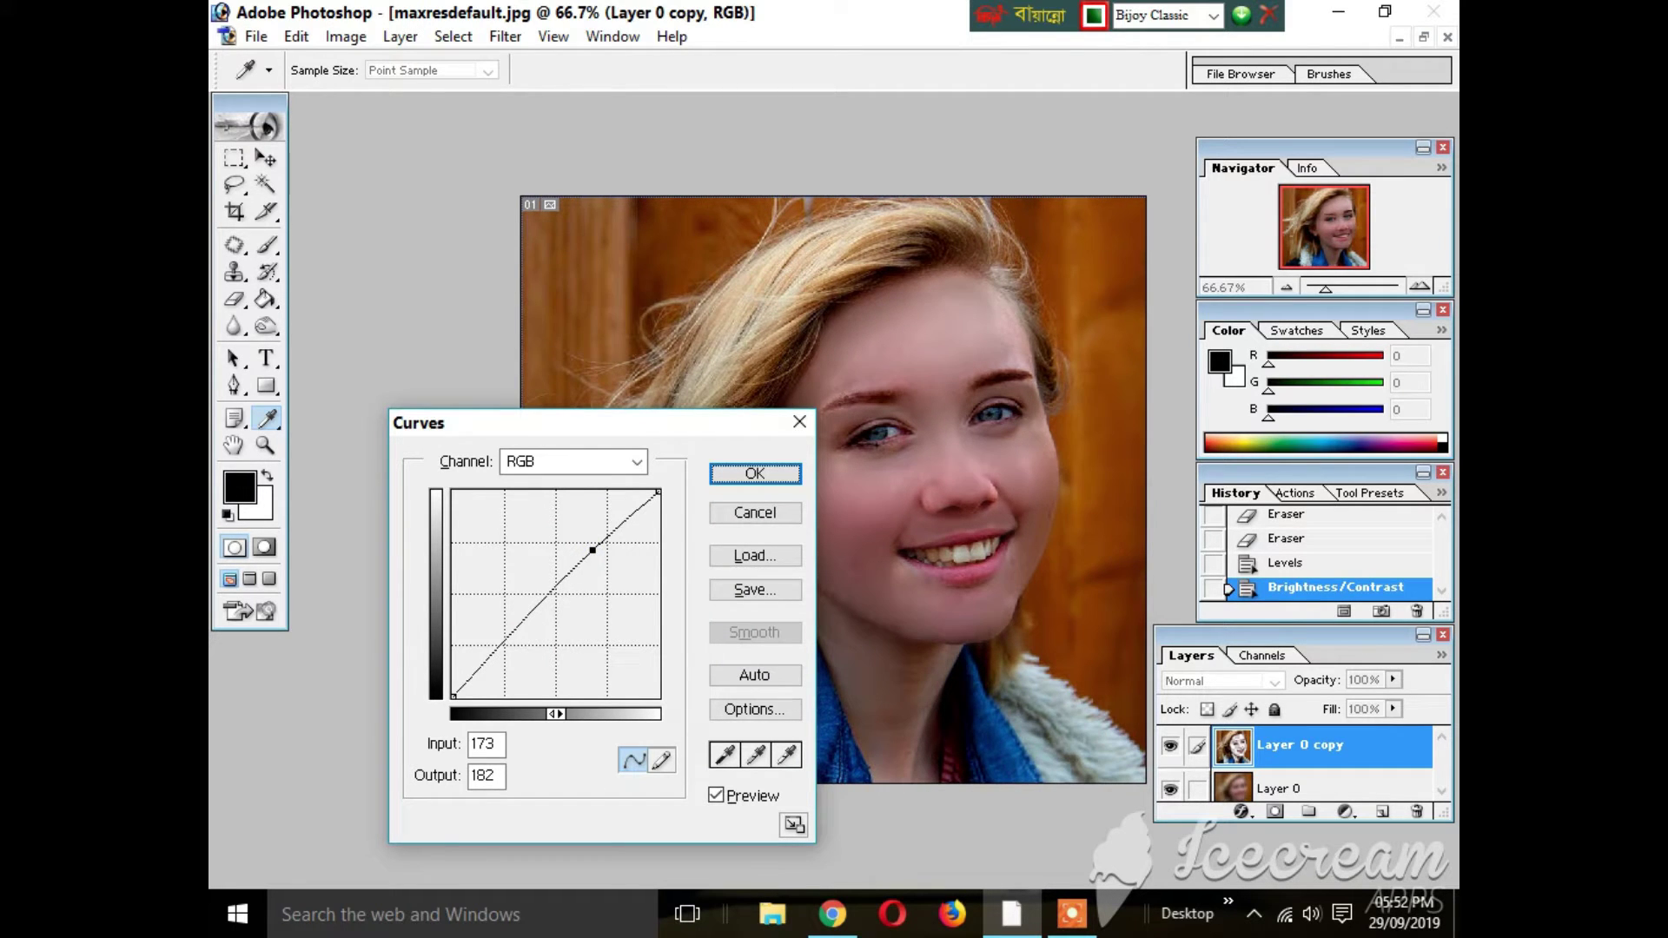
left_click(717, 479)
key("v")
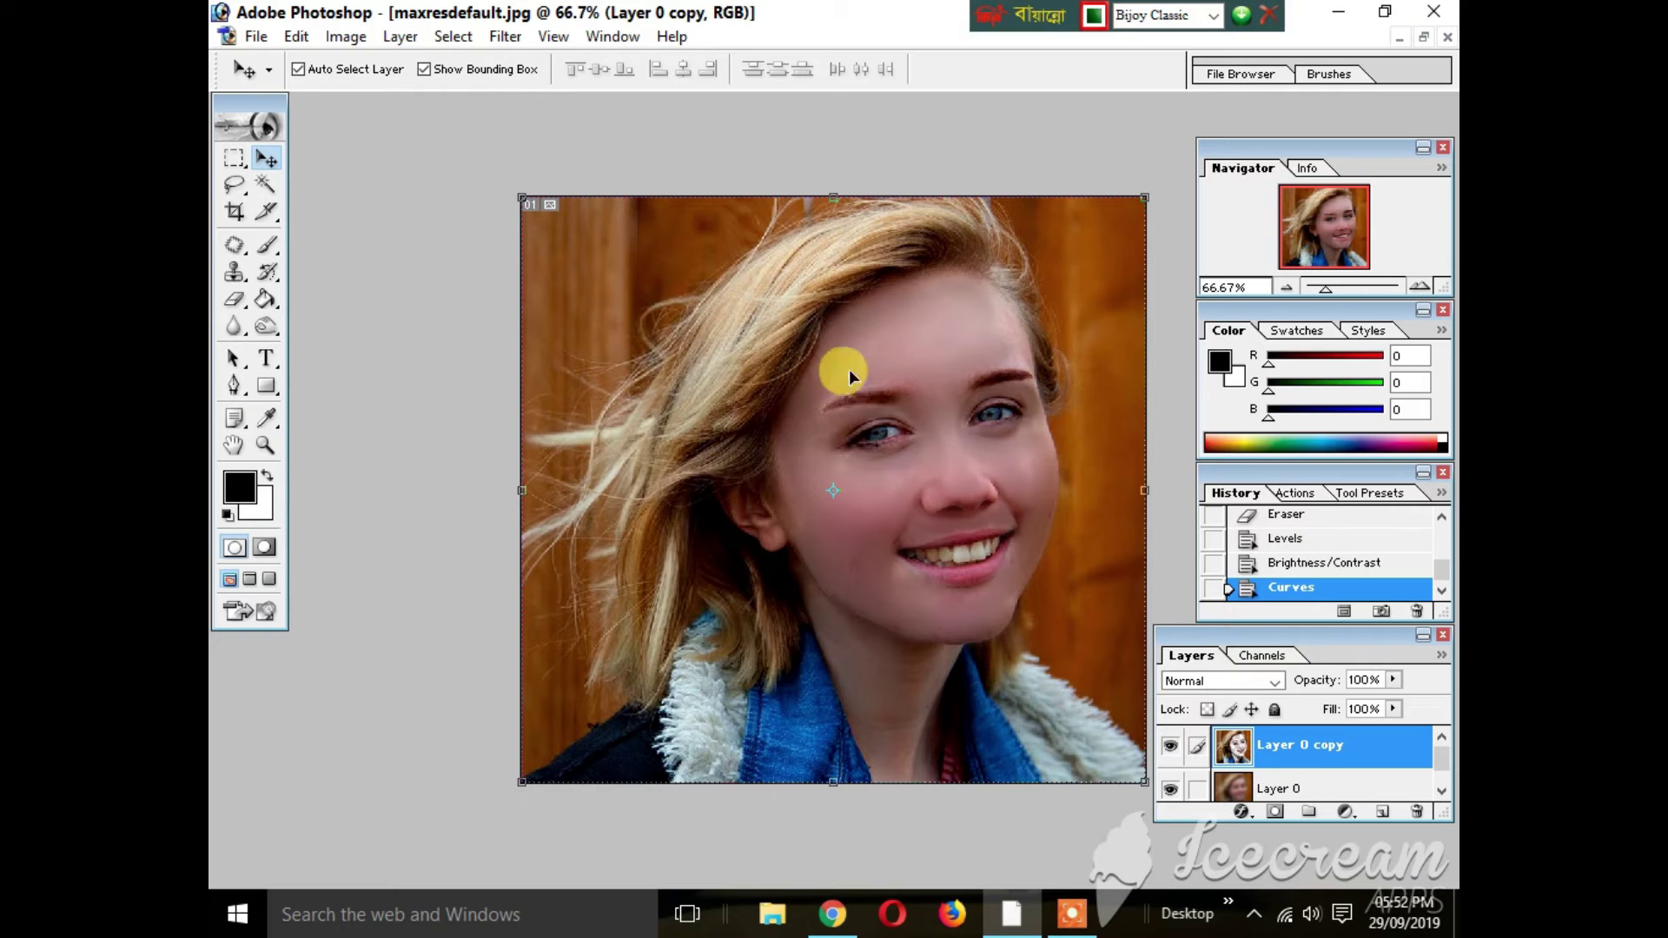
- Save a JPEG copy of the portrait to the Desktop under the file name 789
key("ctrl+s")
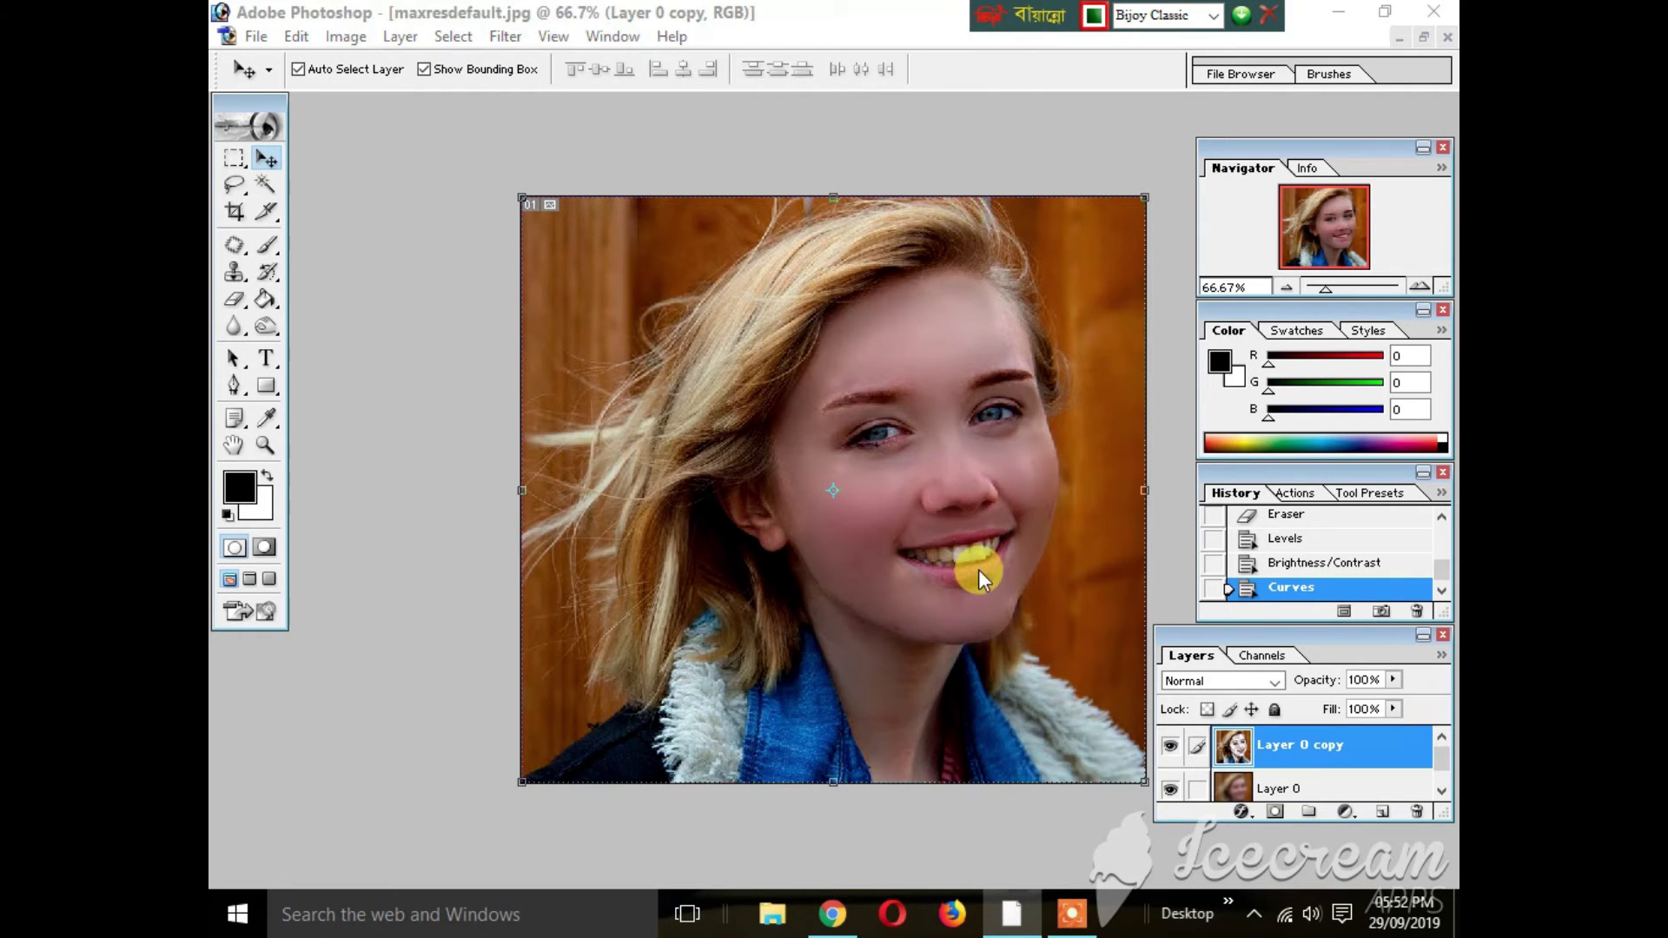
left_click(558, 224)
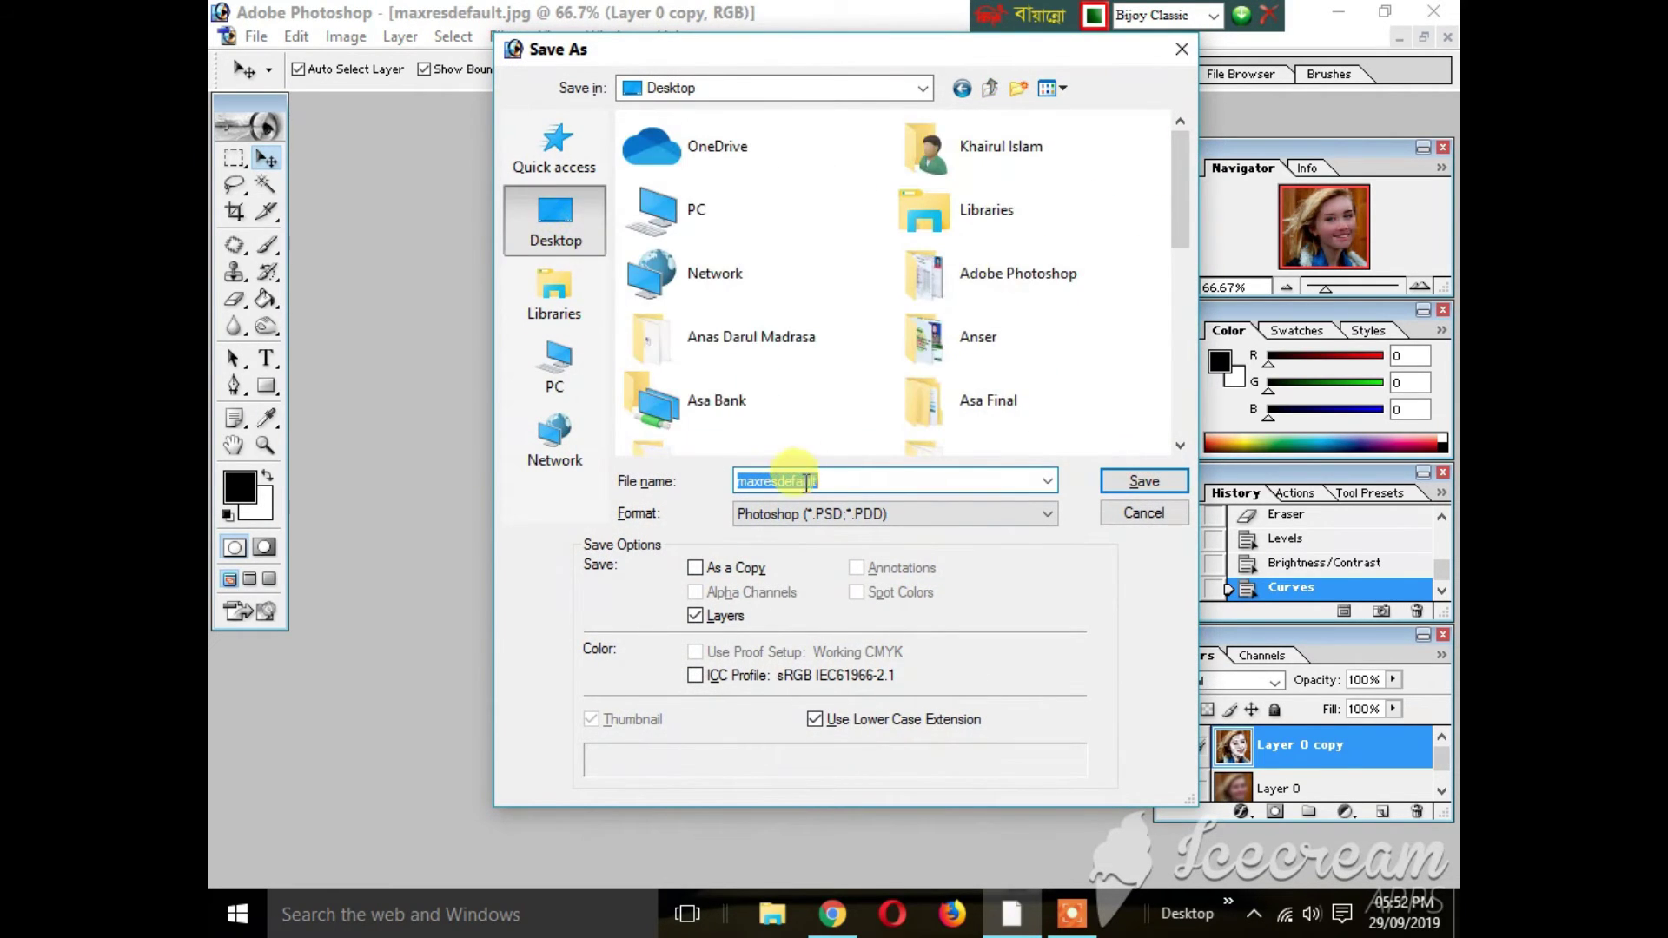
left_click(823, 521)
left_click(798, 634)
double_click(829, 480)
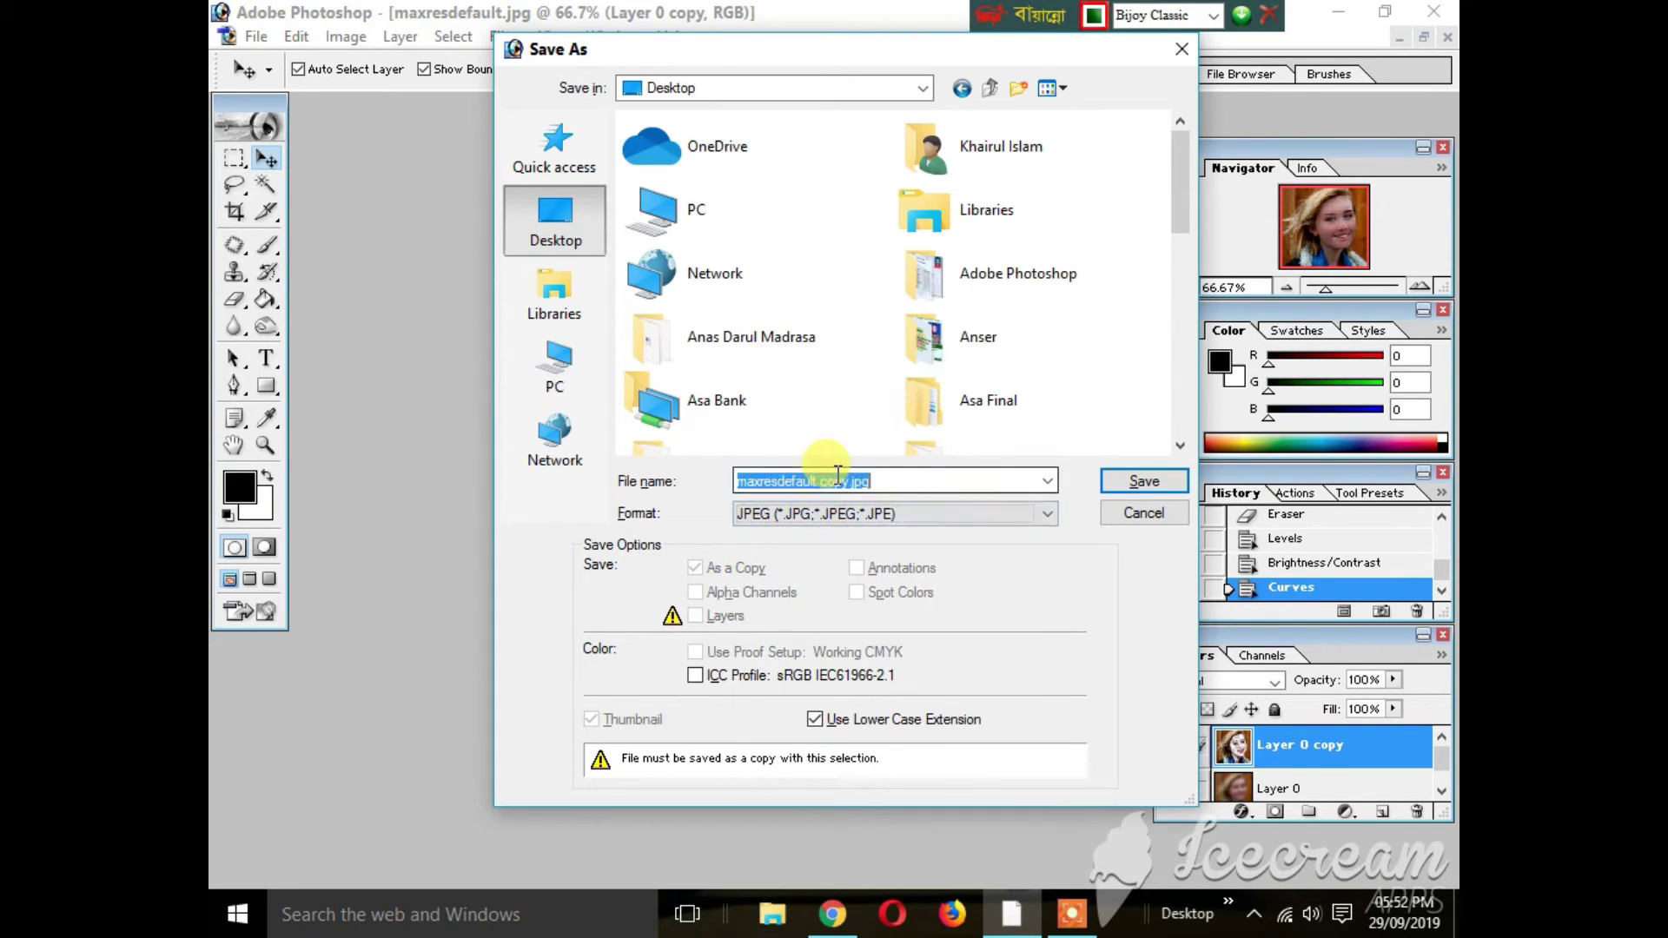
type("789")
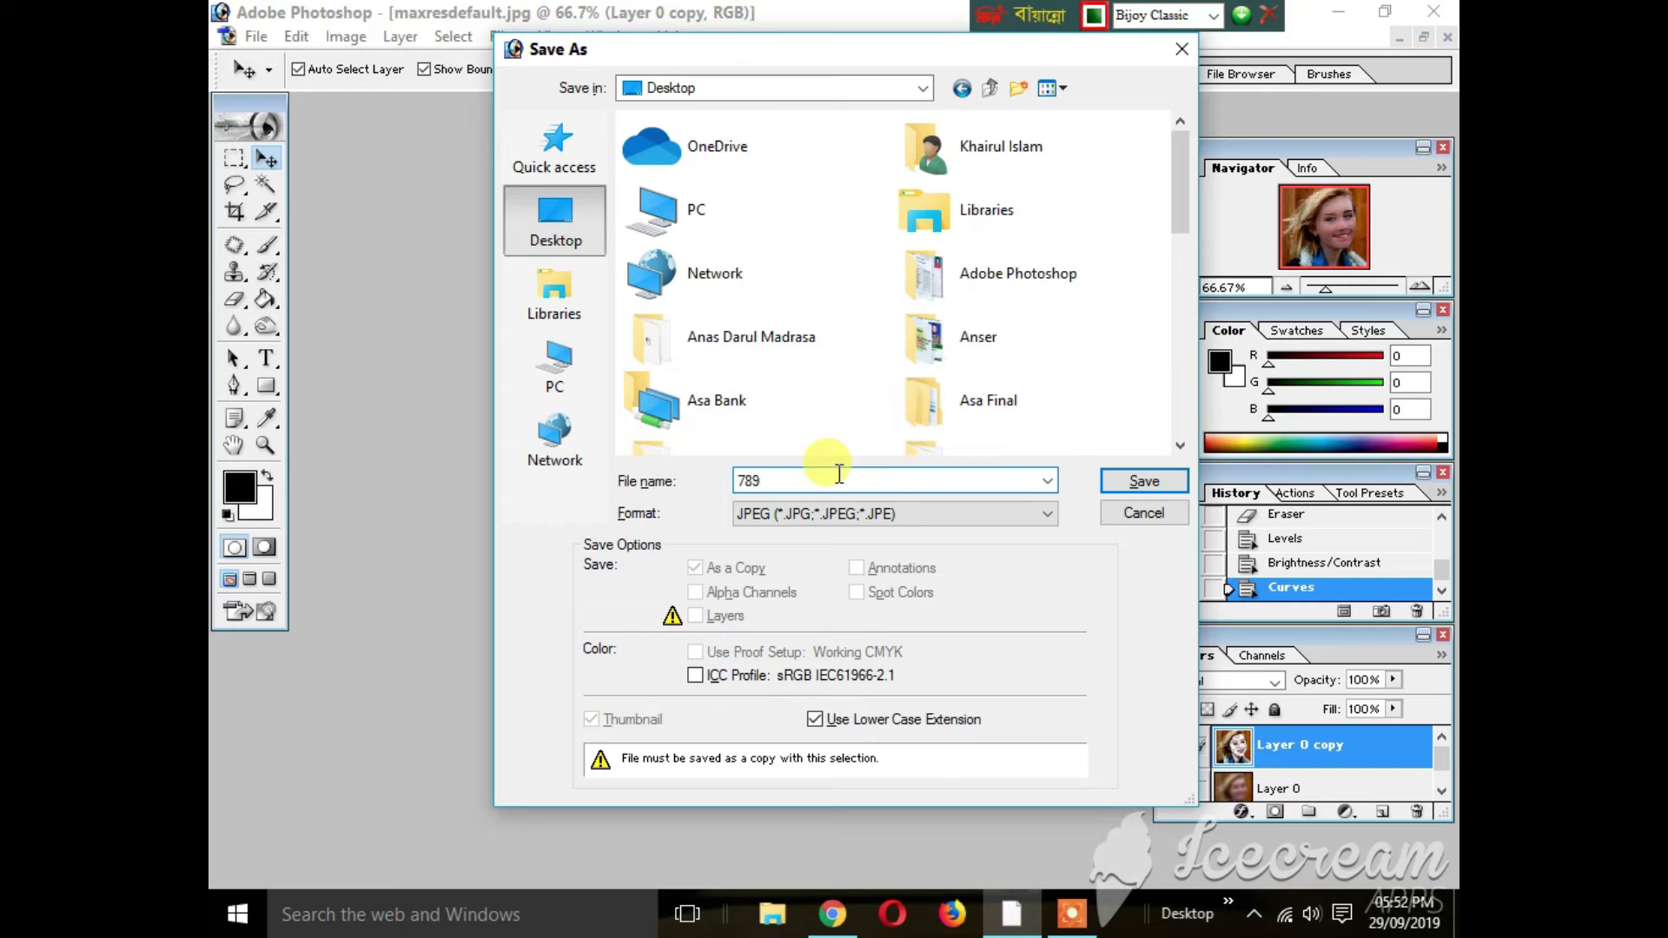
key("Return")
- Set the JPEG size preview speed to 2MBps and finish the export at quality 12
left_click(890, 639)
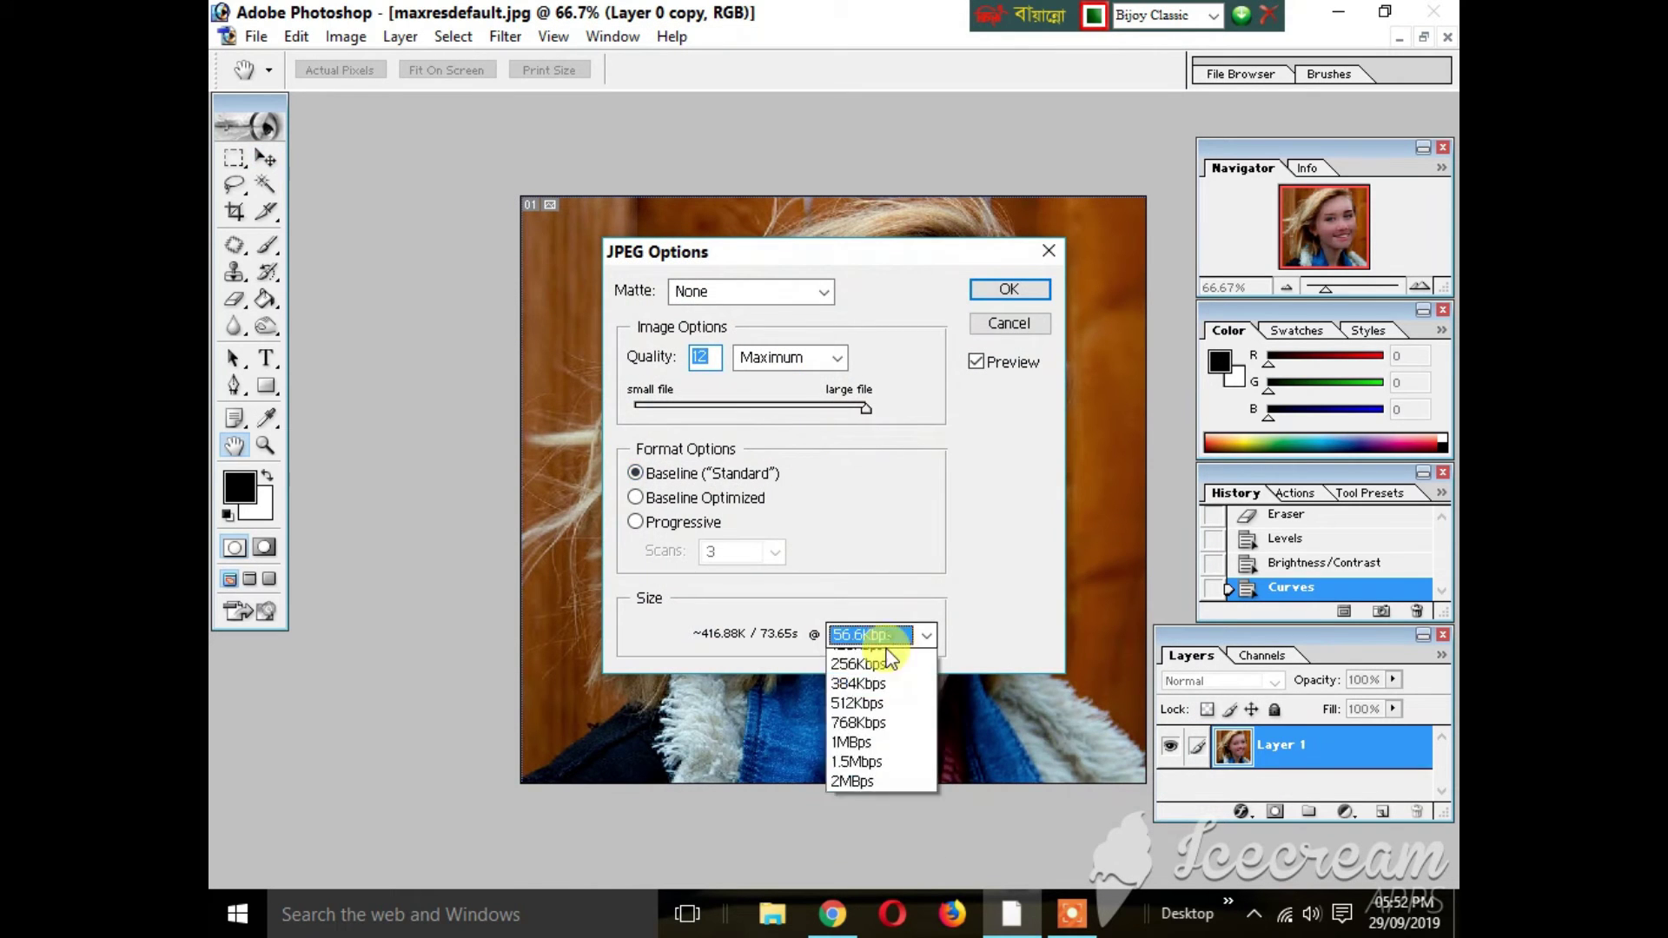
left_click(858, 852)
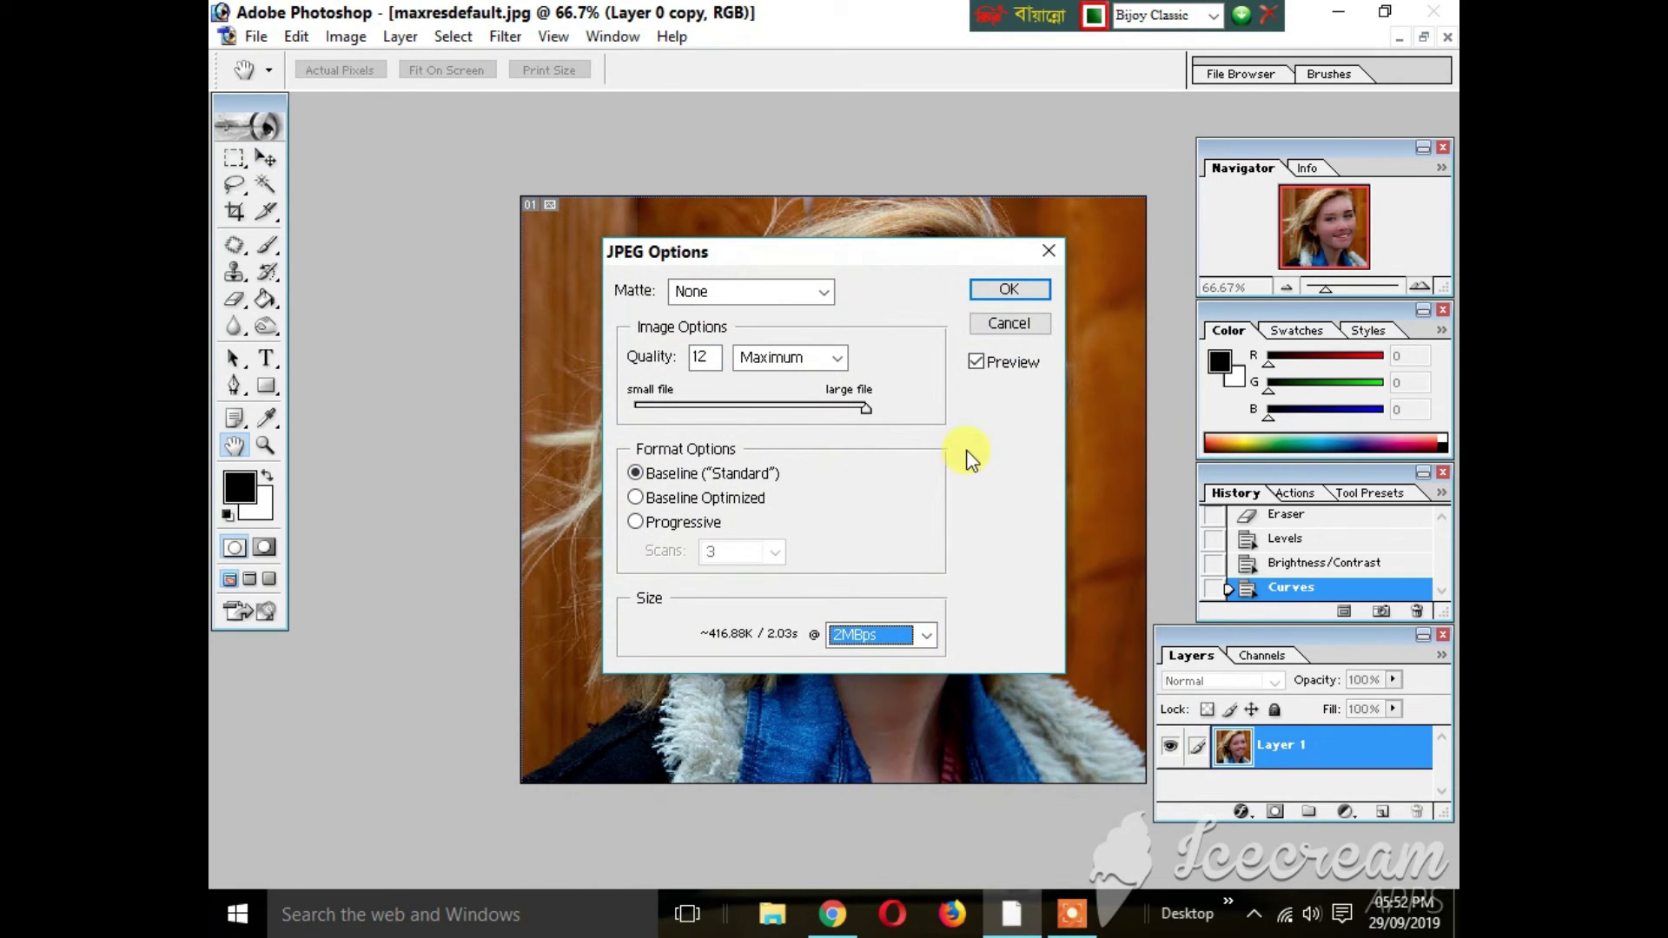
key("Return")
- Switch to the Windows desktop and refresh it
left_click(1338, 12)
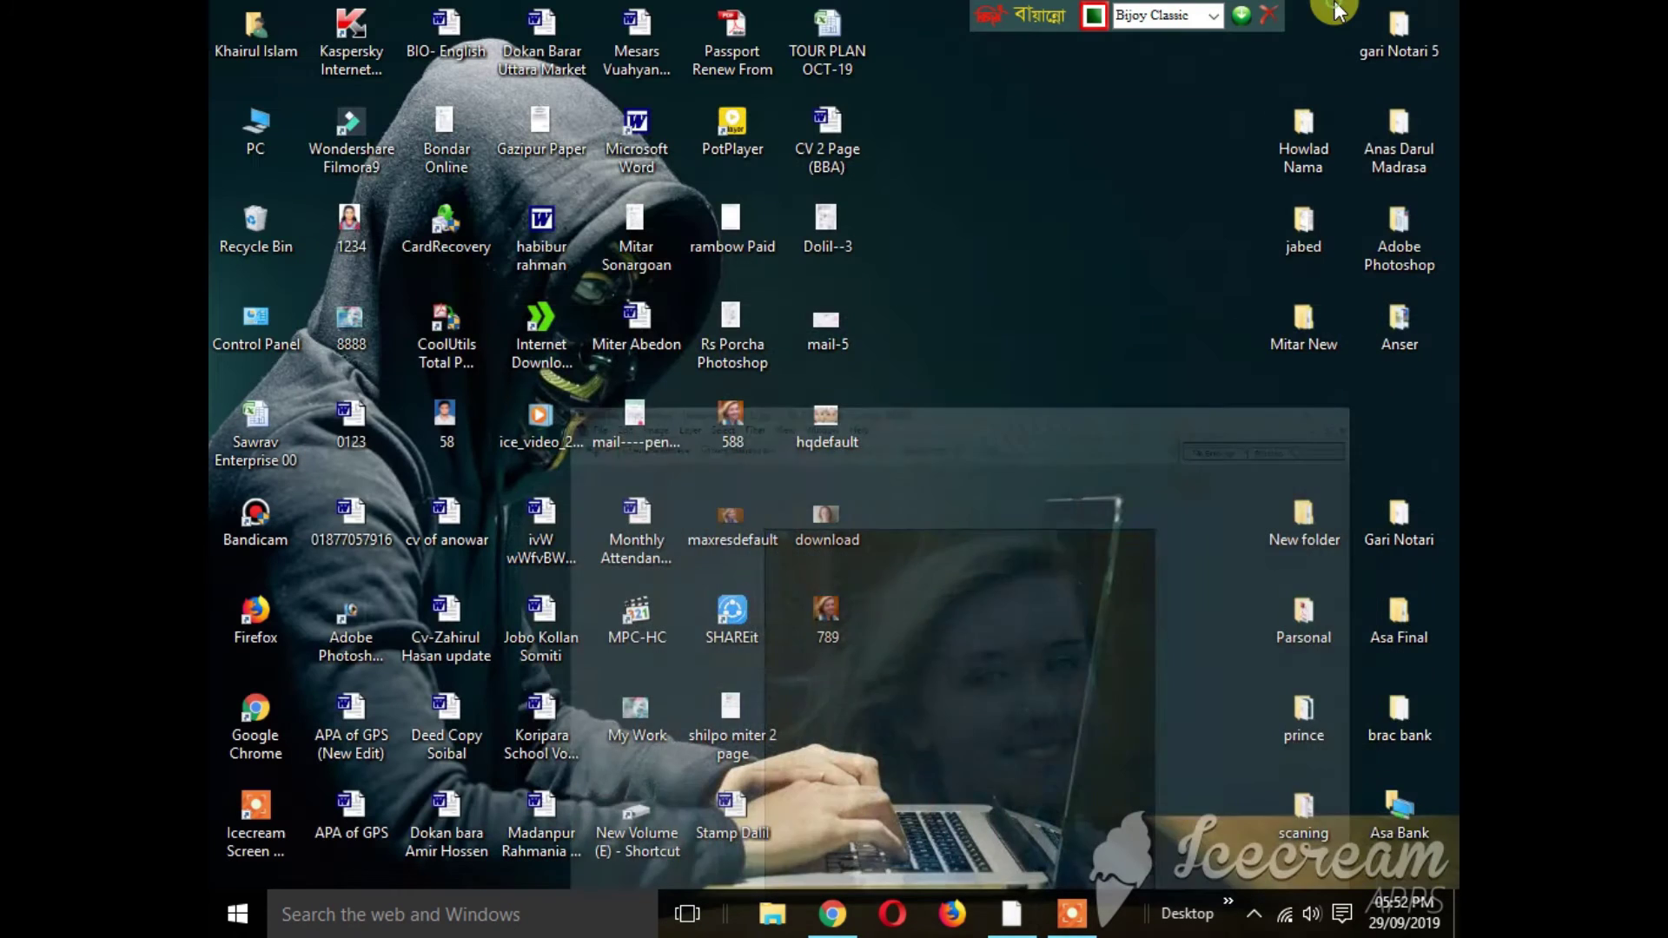
right_click(992, 144)
left_click(1077, 220)
right_click(1032, 207)
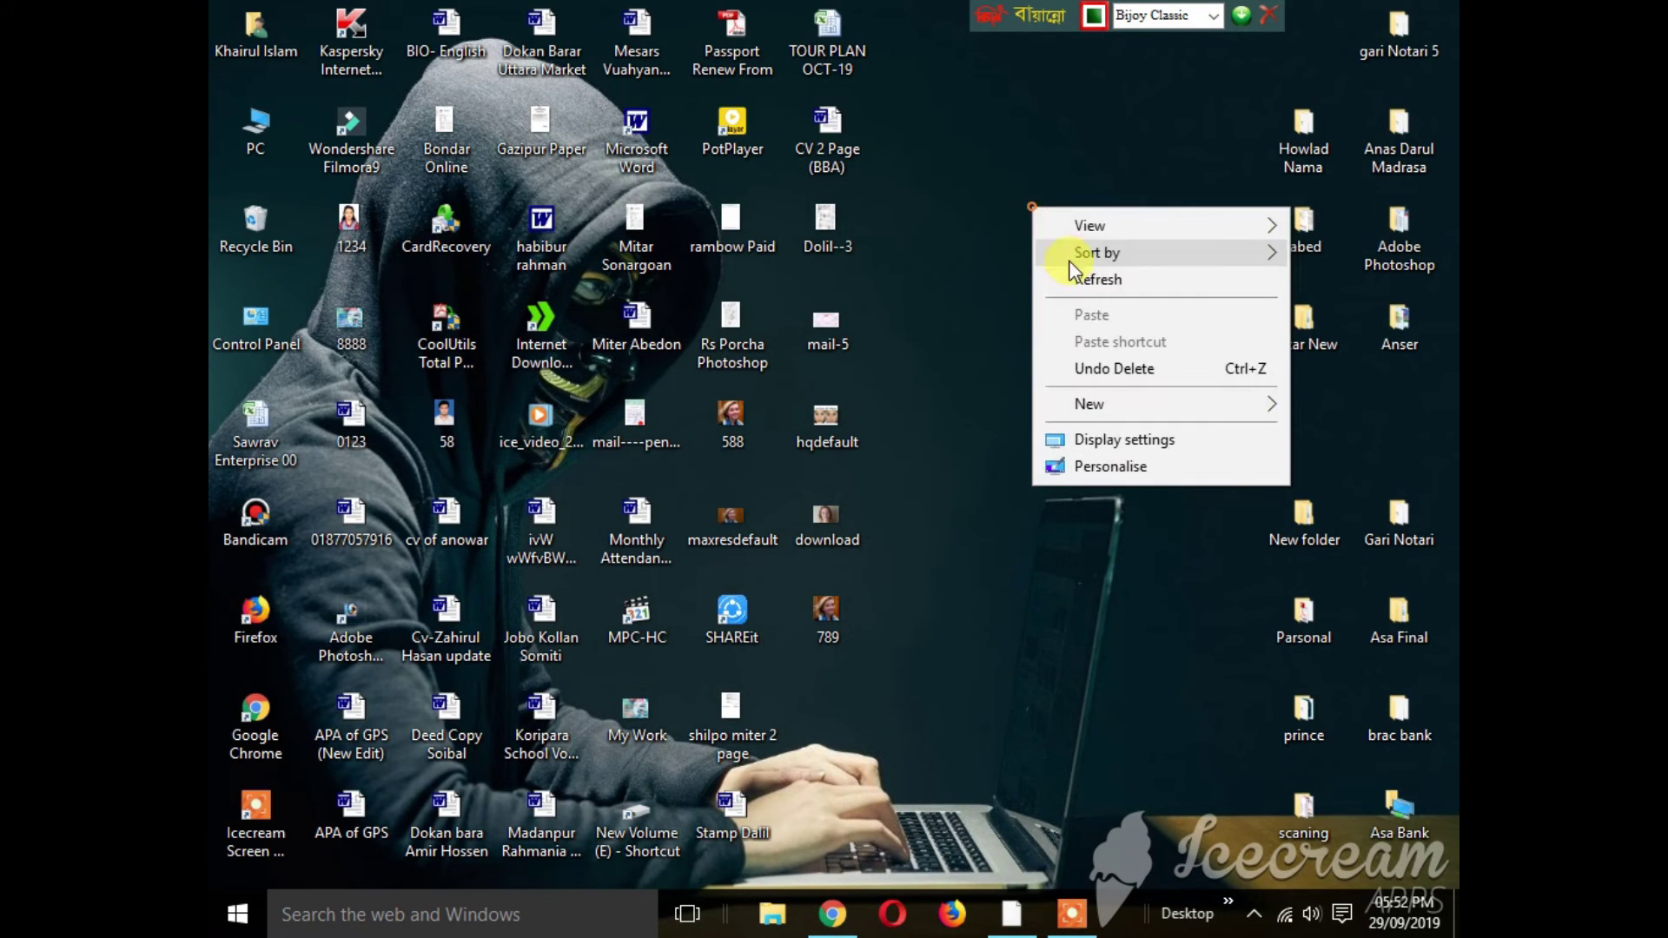
left_click(1081, 278)
right_click(1028, 232)
left_click(1079, 304)
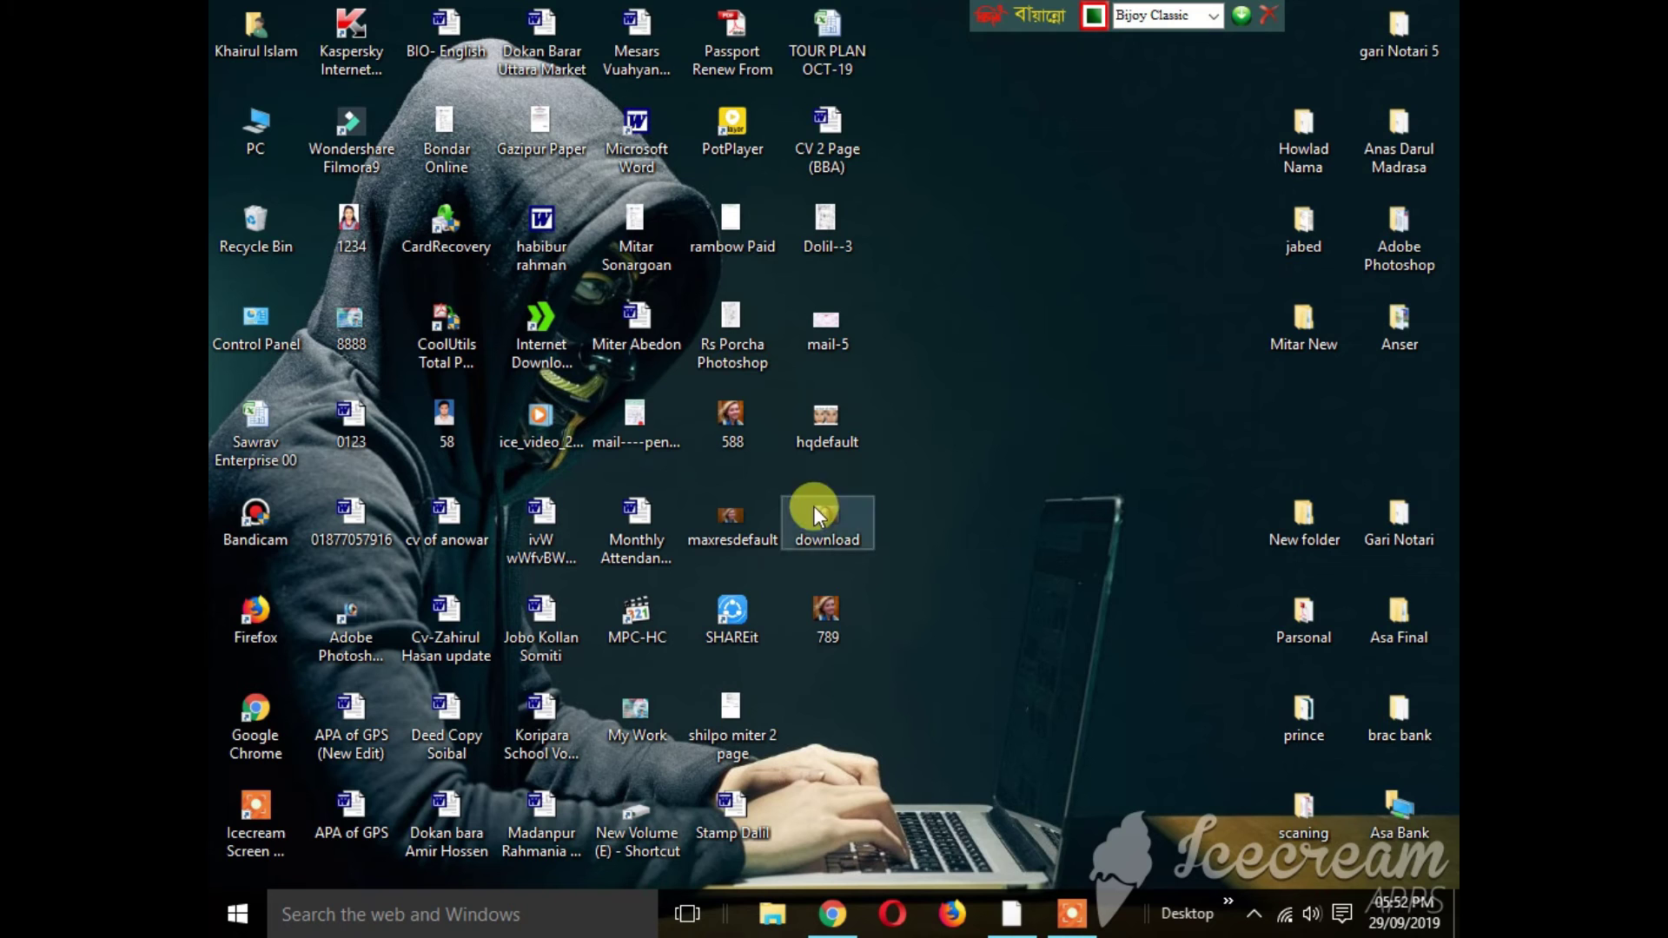
- View the retouched 789 image in Photos, then open the original maxresdefault image for comparison
double_click(823, 615)
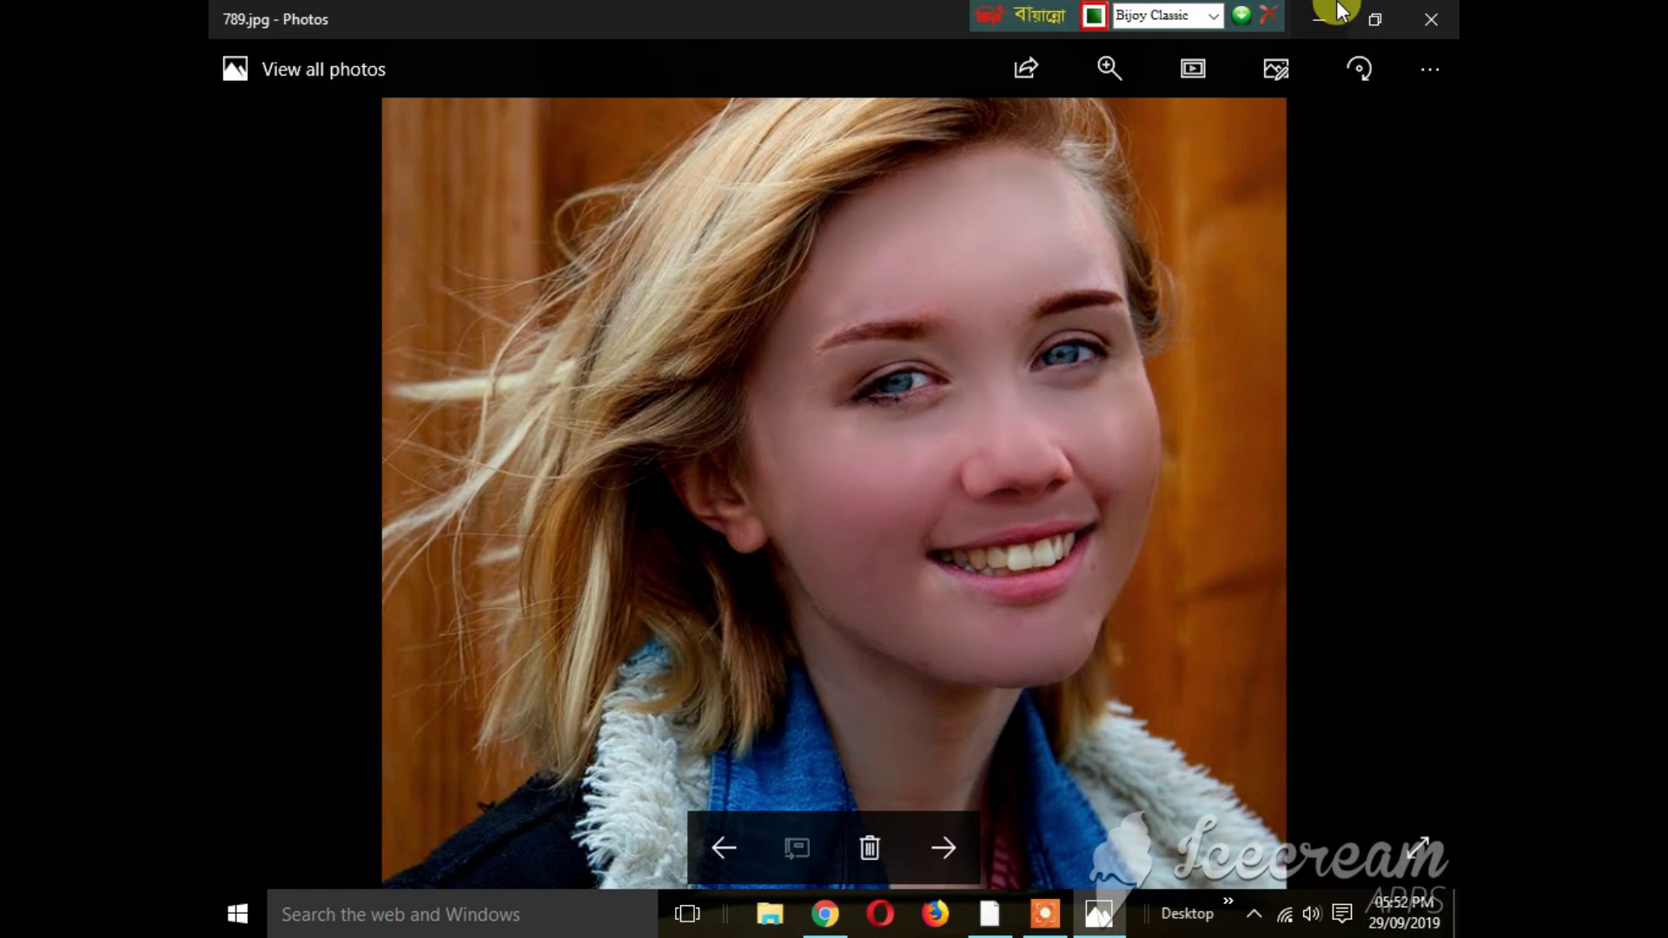
left_click(1338, 11)
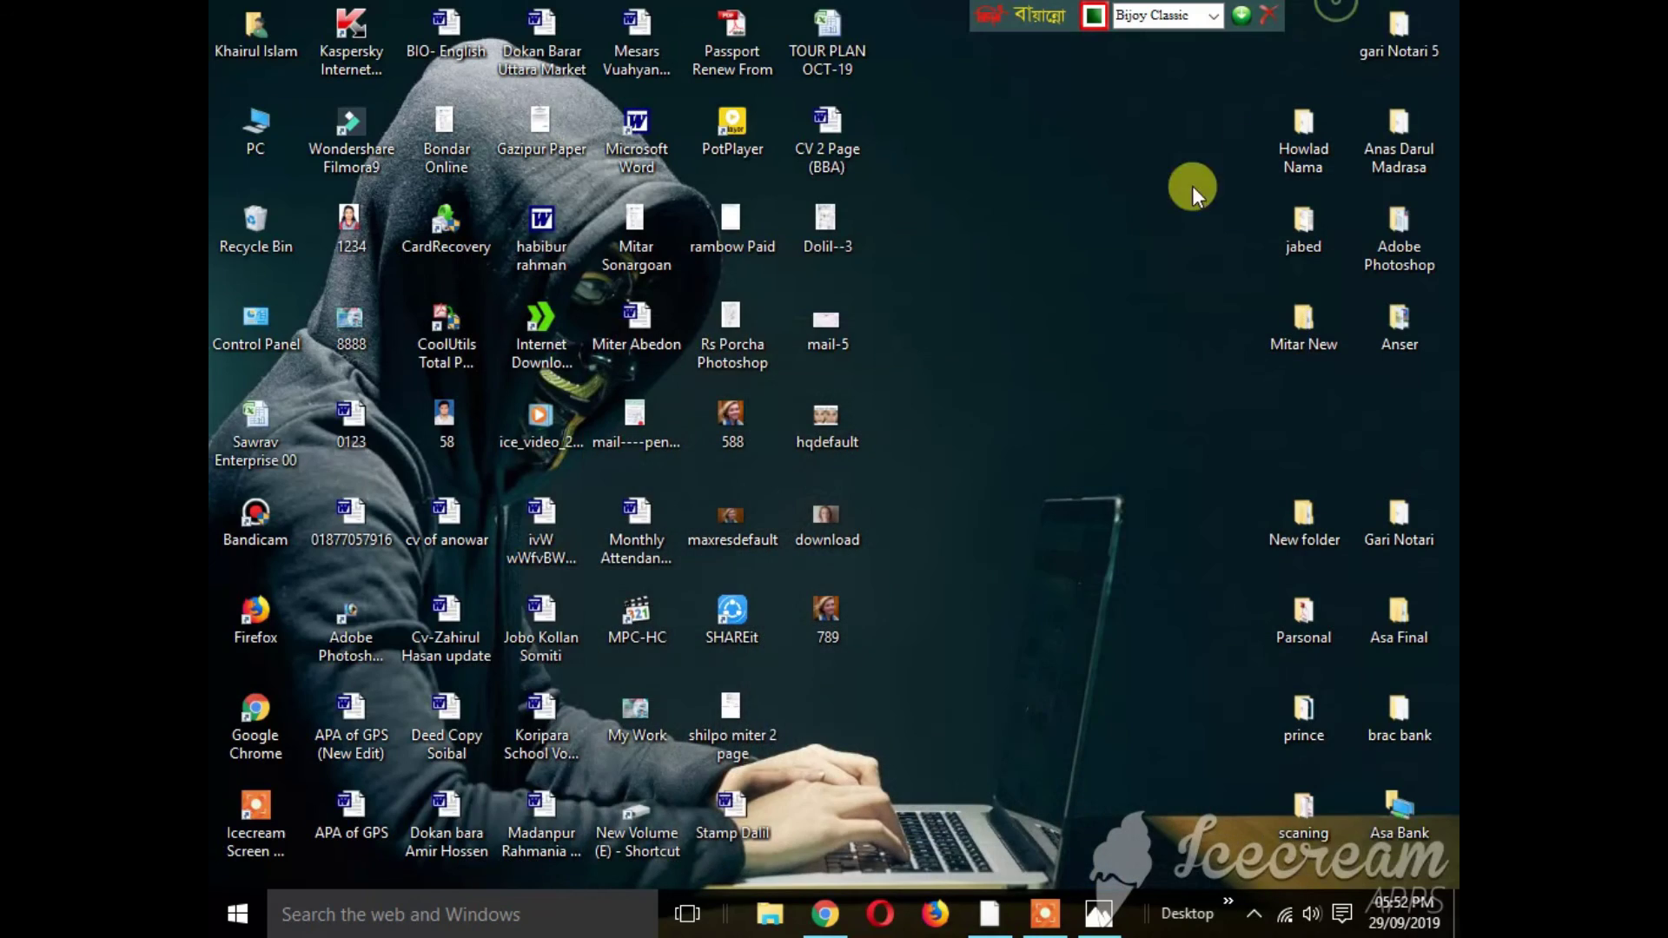
double_click(734, 530)
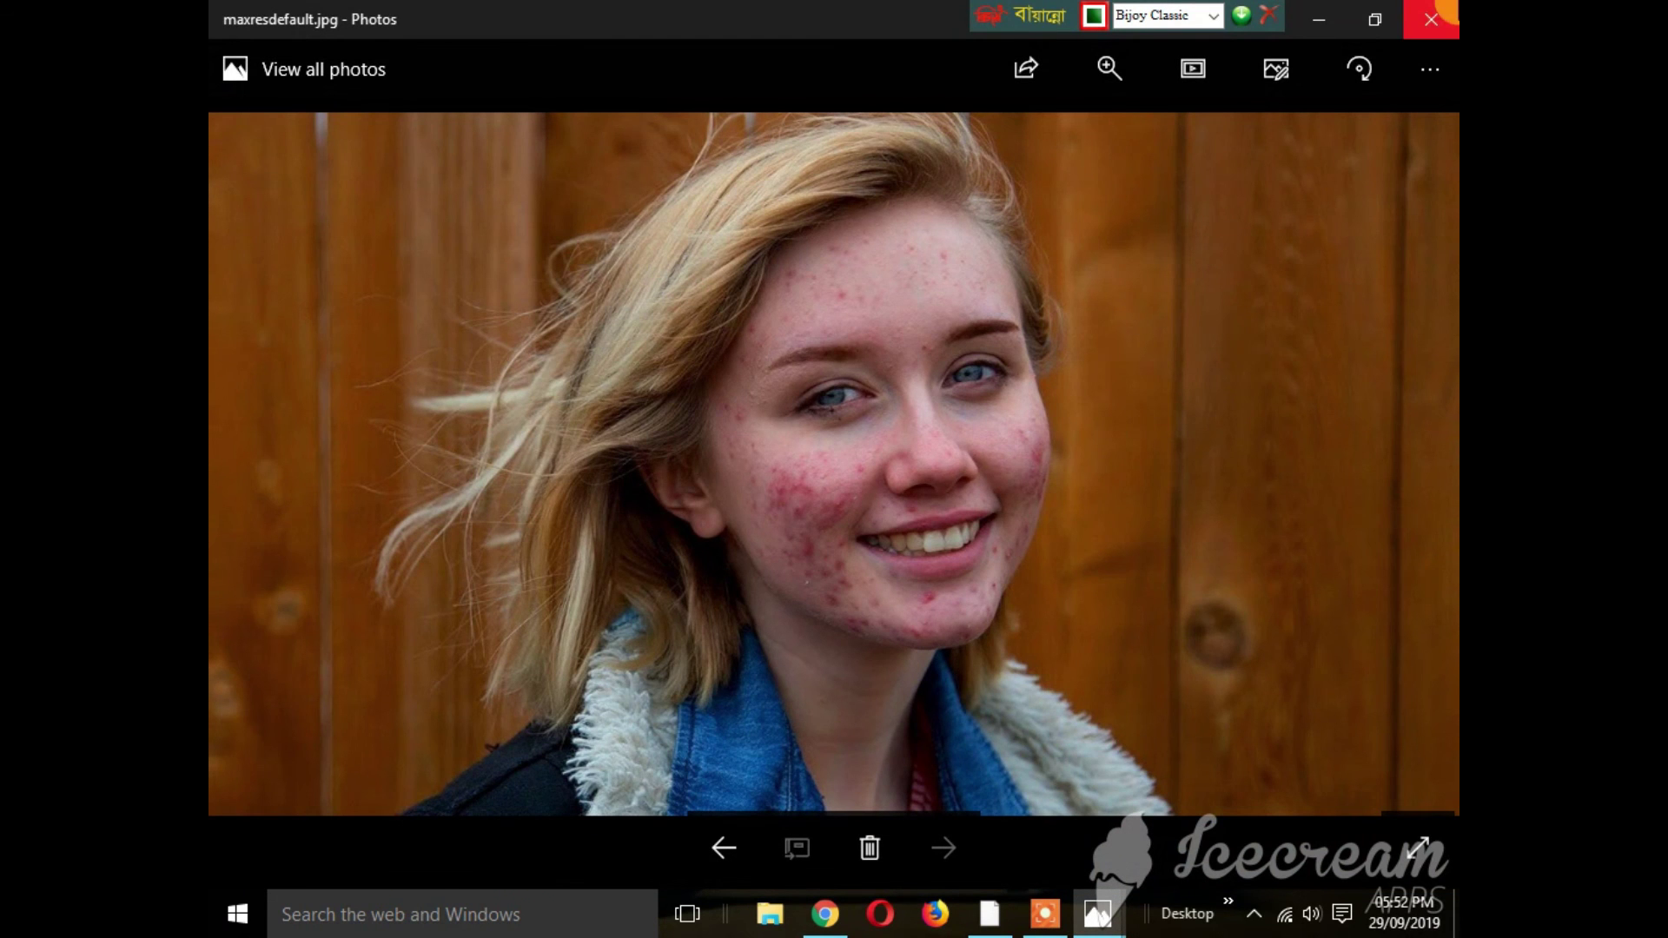